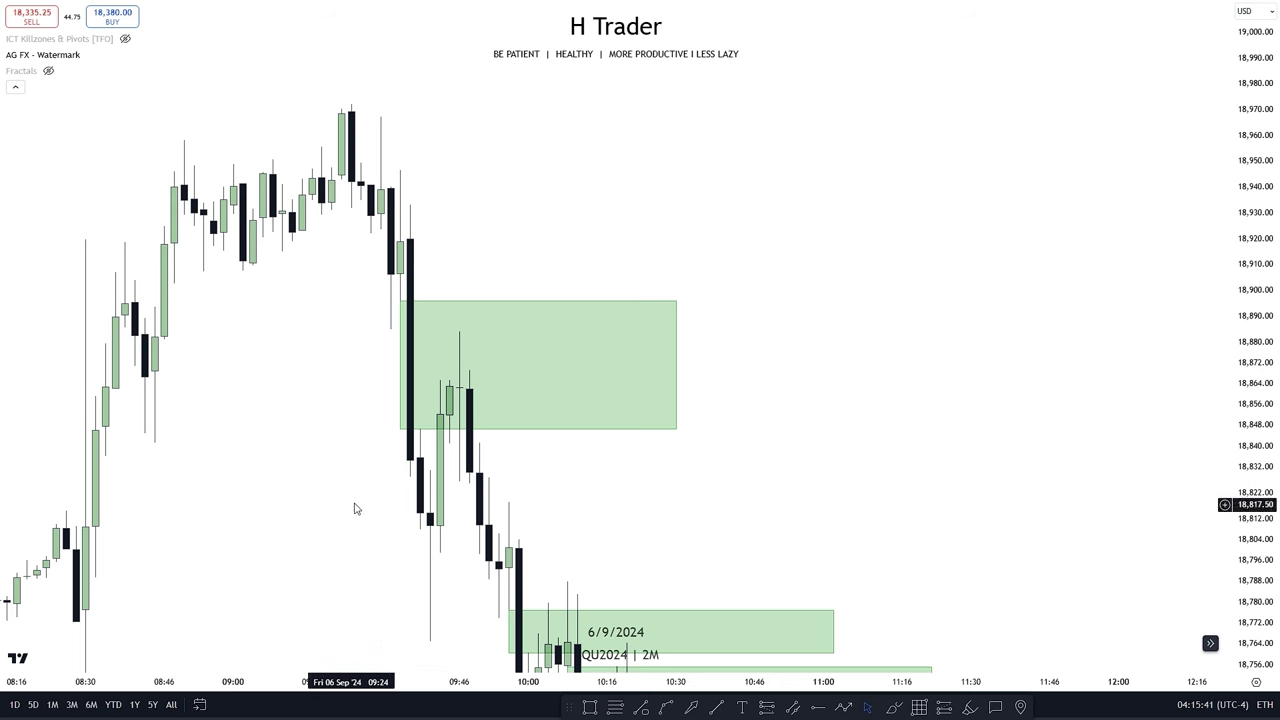
Step: Examine the green gap zones along the 6 September sell-off on the 2-minute NQU2024 chart, from about 09:30 to 11:00
drag(458, 510, 454, 458)
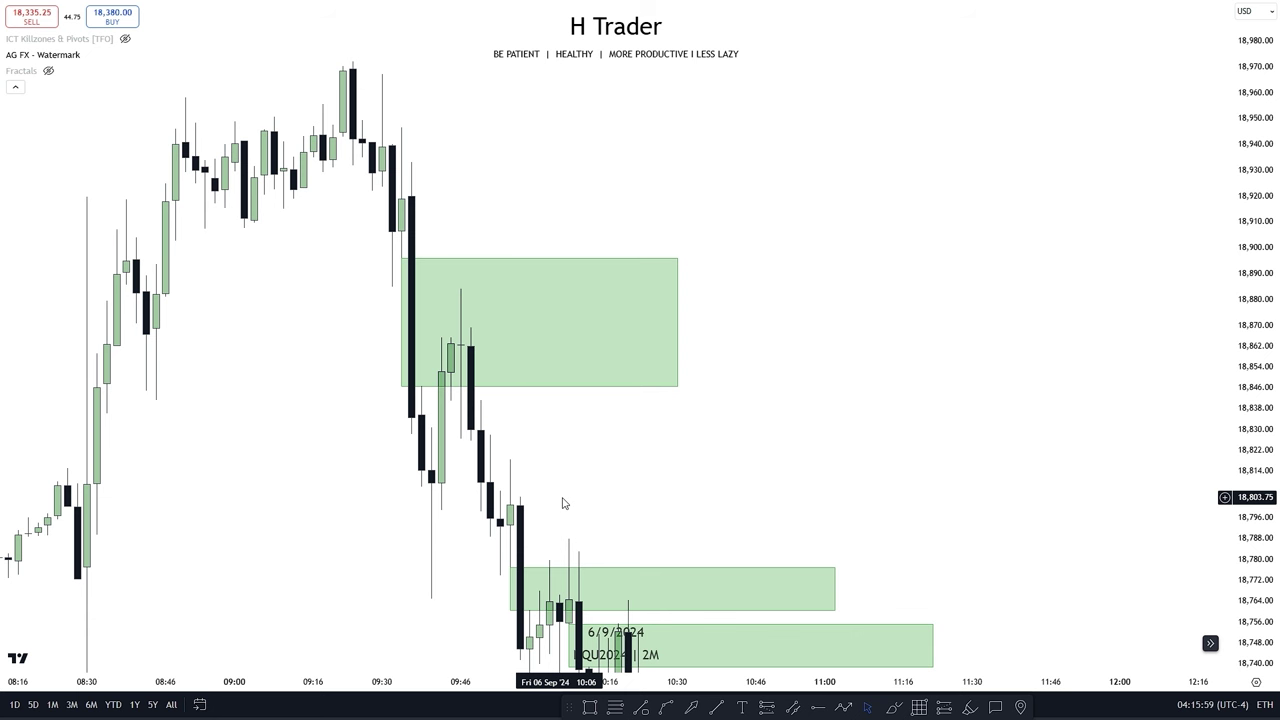
drag(446, 571, 382, 375)
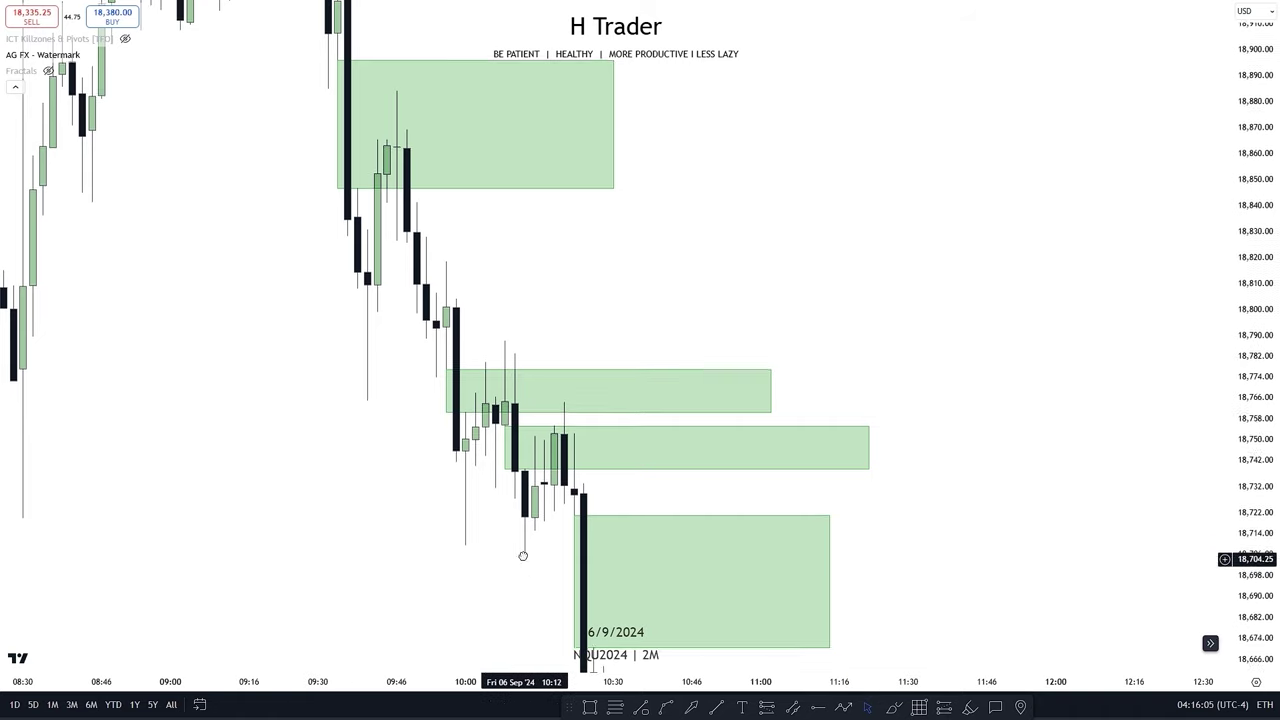
drag(523, 551, 363, 295)
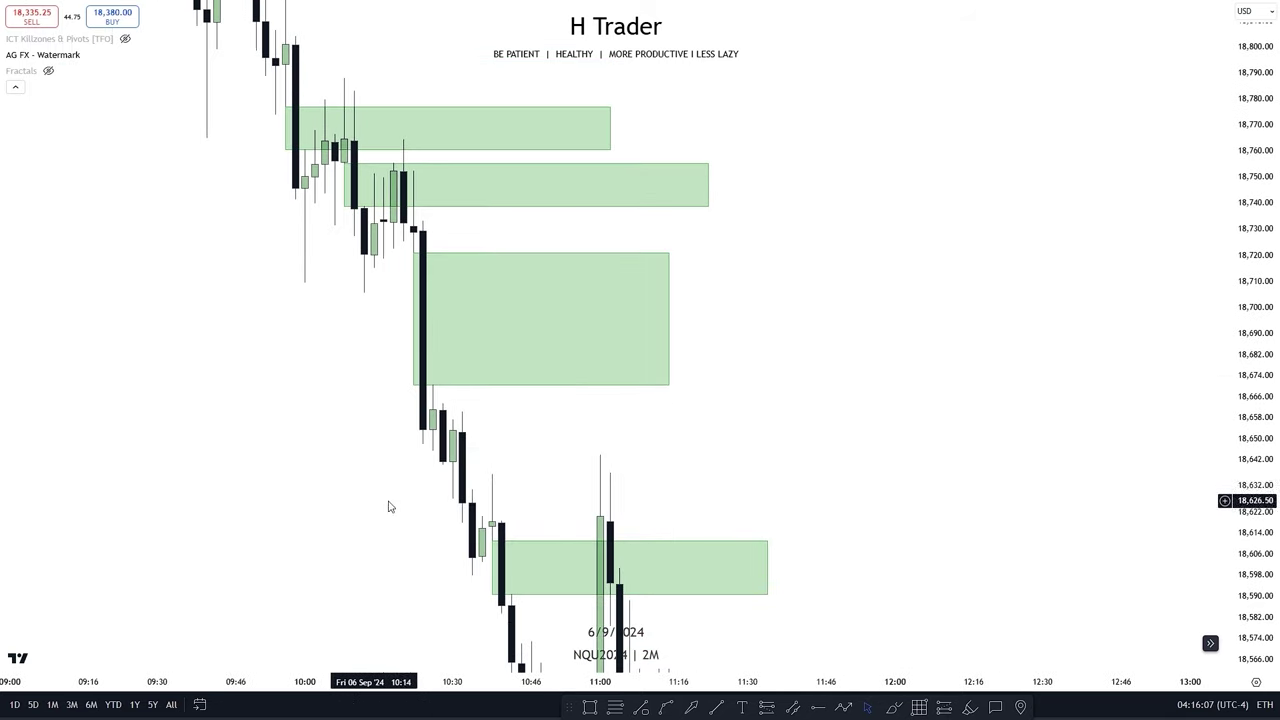
drag(502, 362, 374, 251)
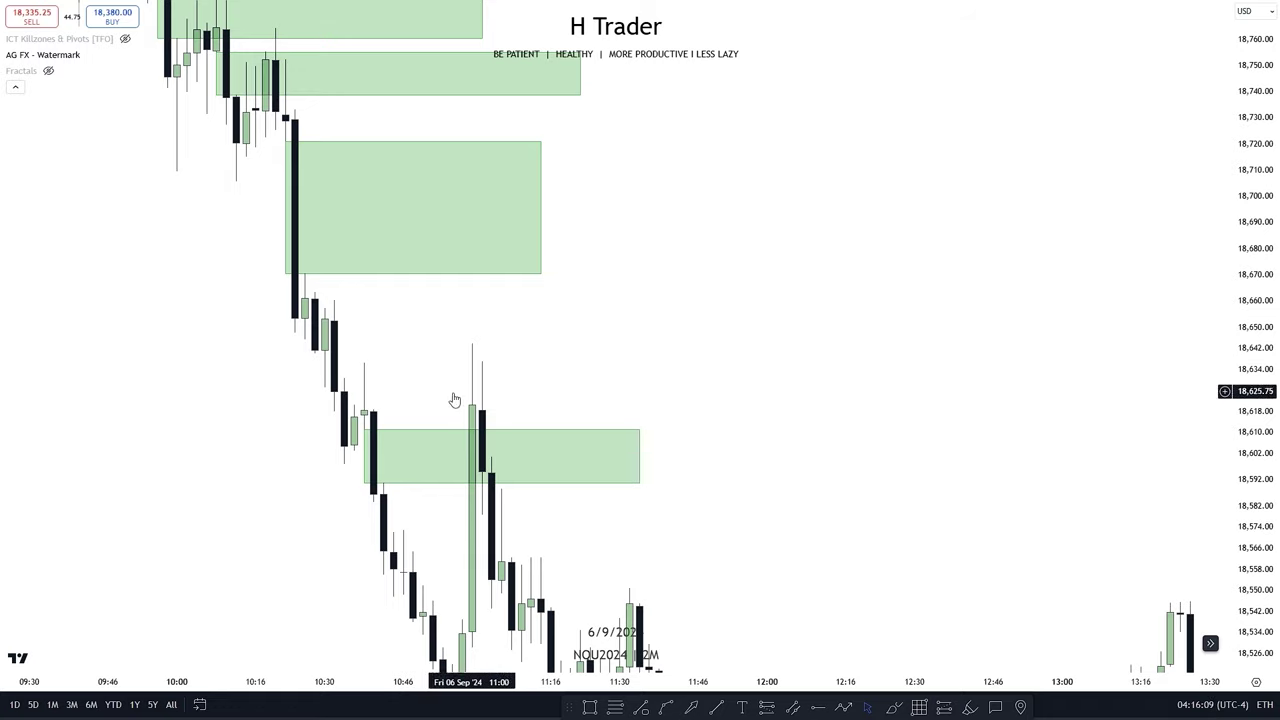
drag(597, 370, 709, 591)
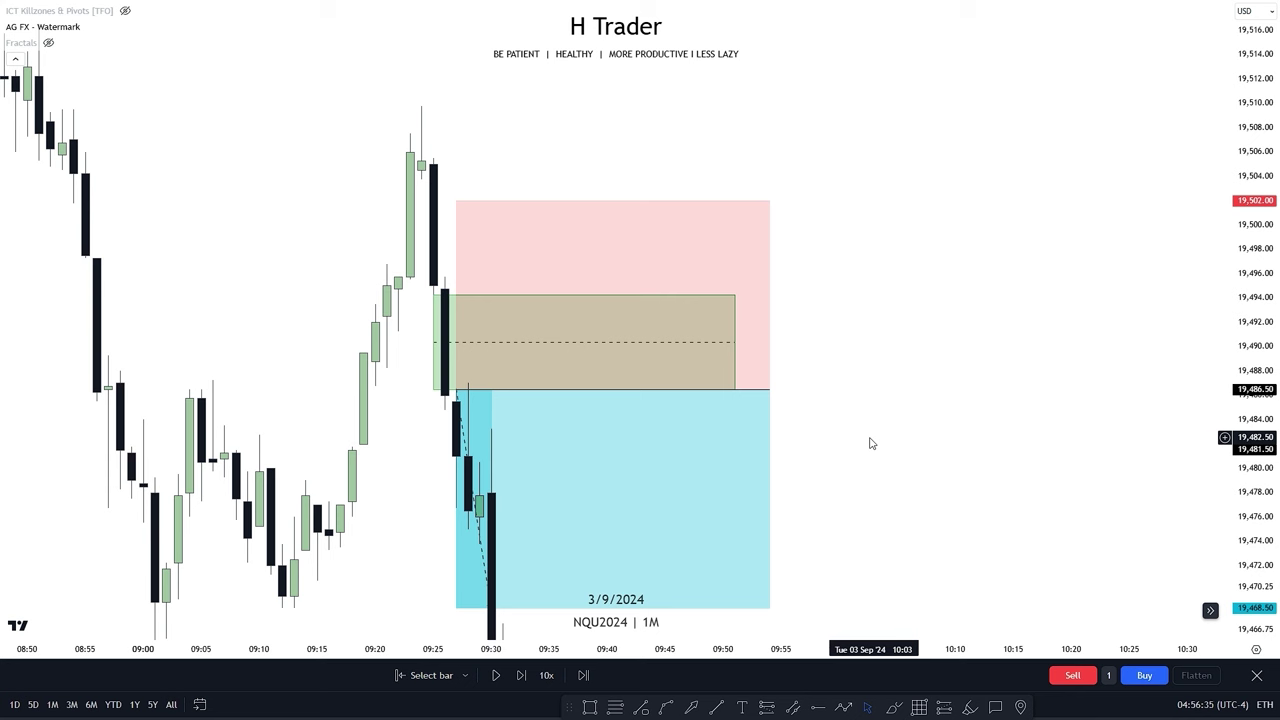
Step: Review the short position from about 09:27 on the 3 September 1-minute chart, including its stop, target and the decline below it
click(594, 486)
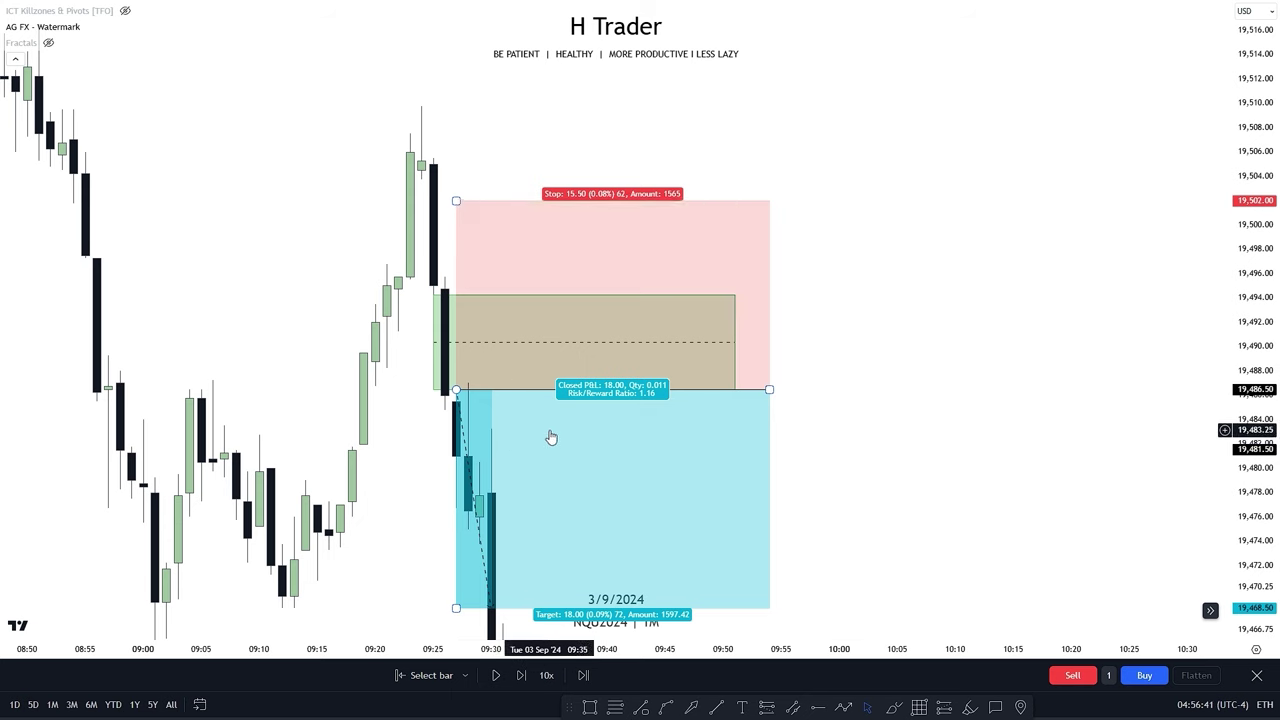
drag(928, 523, 951, 403)
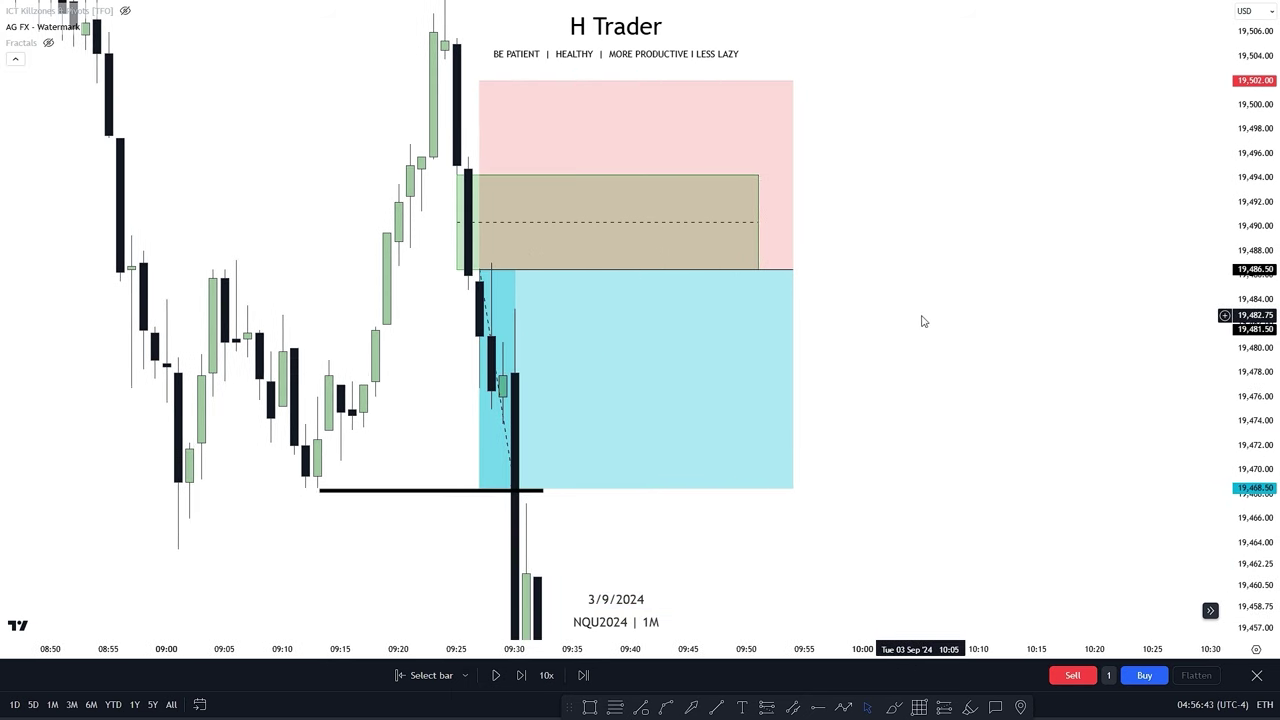
click(643, 394)
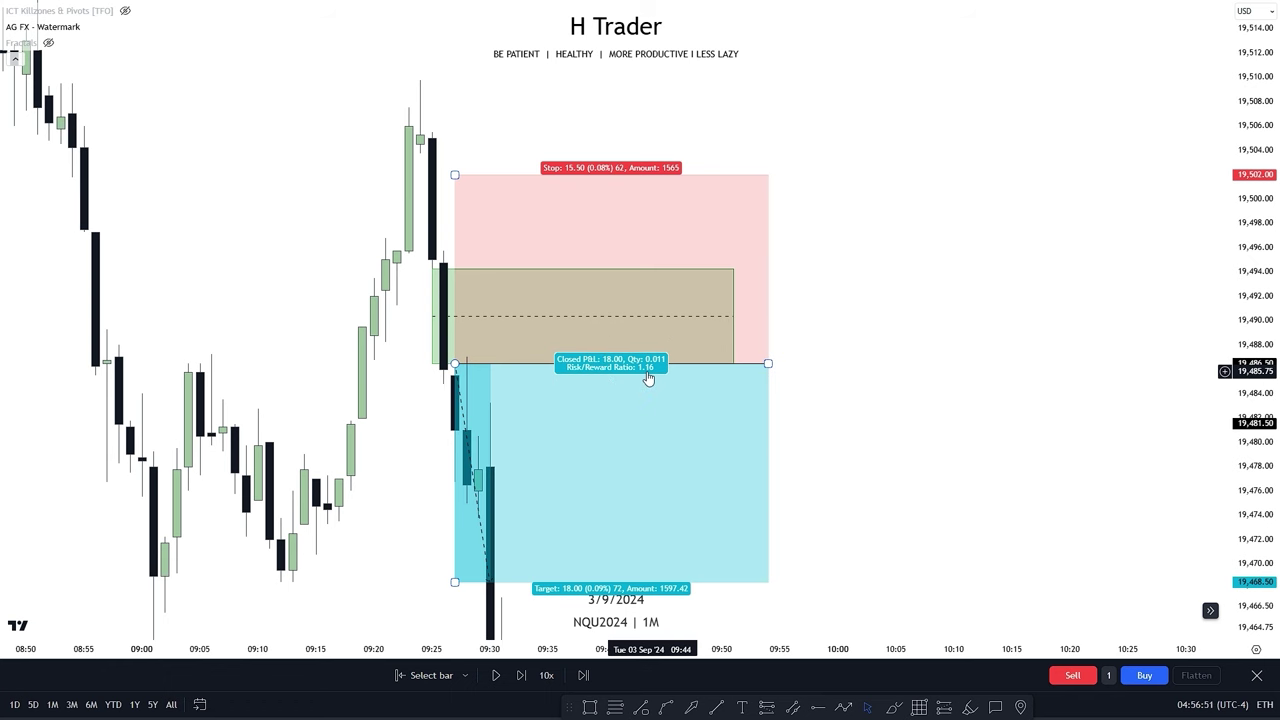
drag(972, 385, 983, 223)
drag(943, 363, 880, 229)
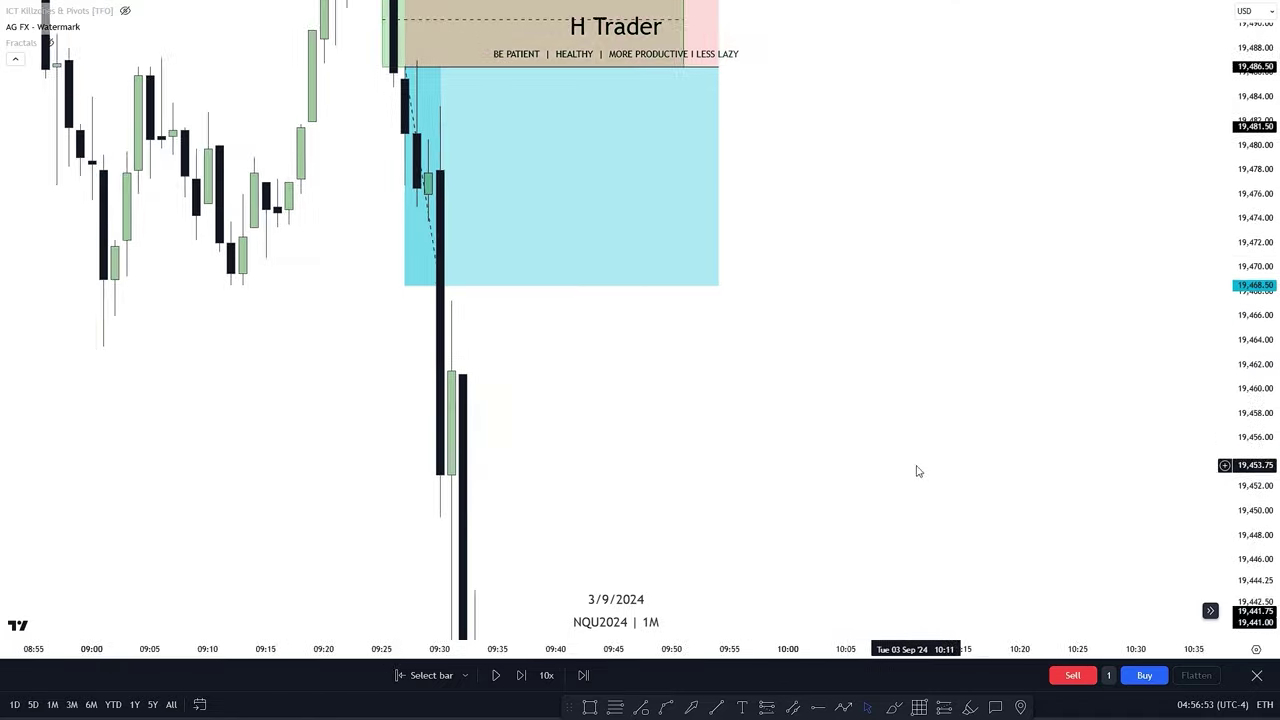
drag(917, 469, 891, 266)
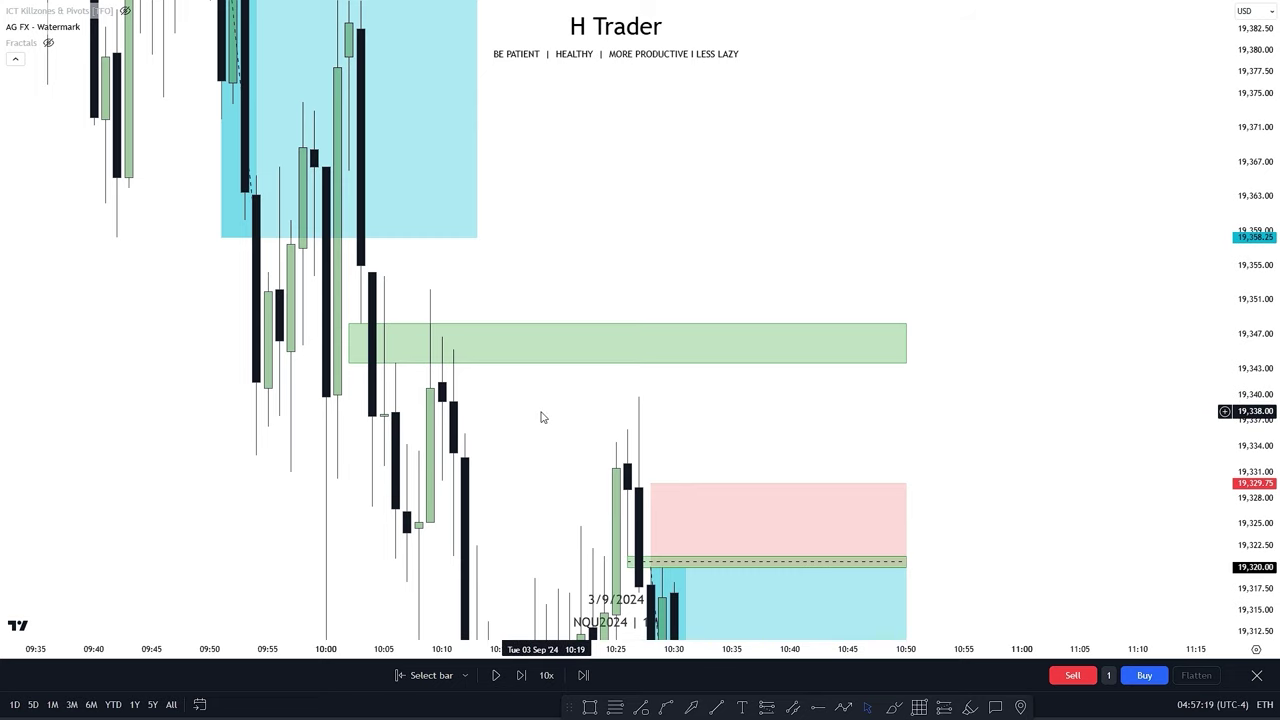
Step: Examine the 1-minute price action from the gap zone near 10:00 down to the short position starting around 10:28
drag(541, 411, 450, 141)
drag(998, 341, 960, 375)
drag(1268, 409, 1268, 367)
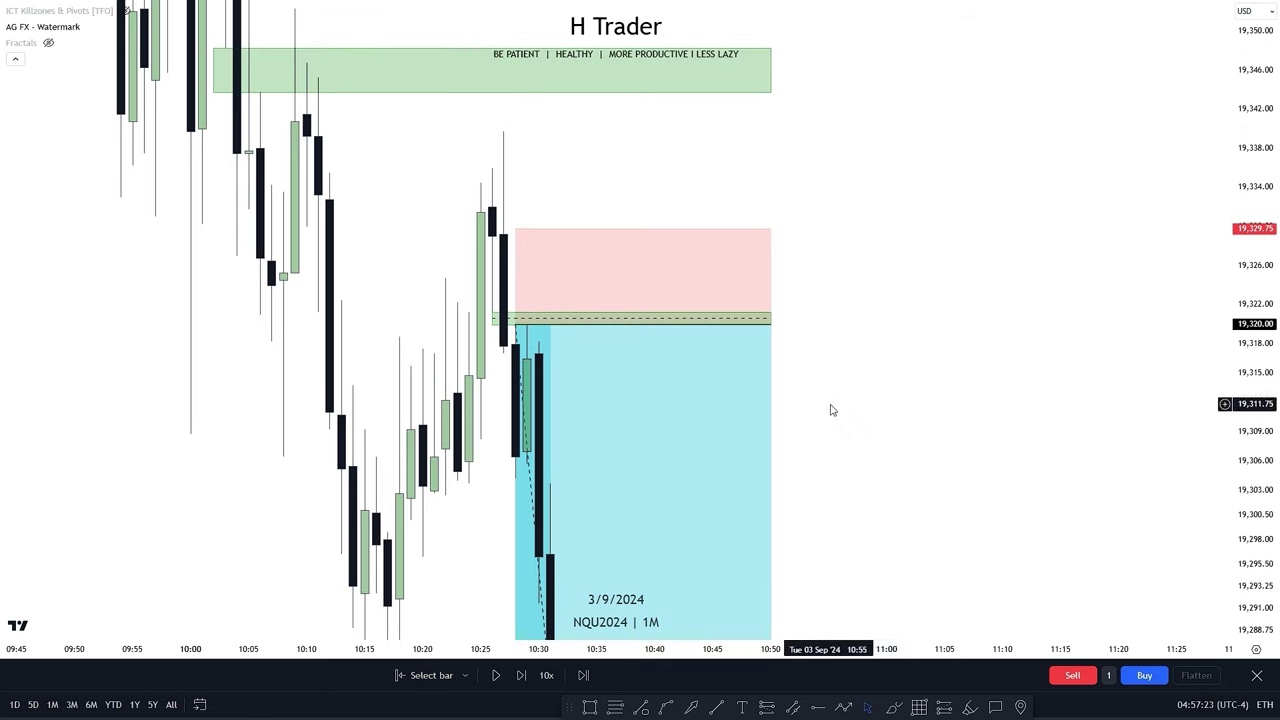
drag(867, 391, 869, 413)
drag(791, 408, 811, 322)
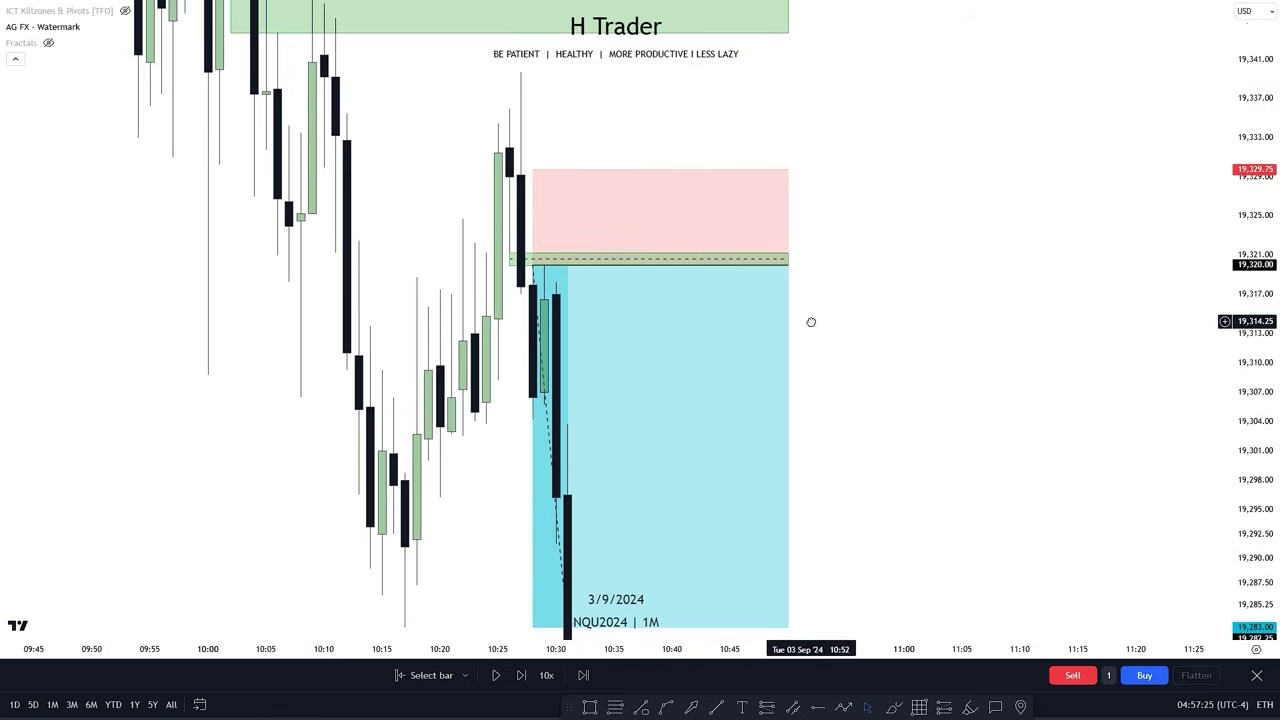
mouse_move(948, 437)
mouse_down()
mouse_move(946, 286)
mouse_move(920, 309)
mouse_move(934, 446)
mouse_up()
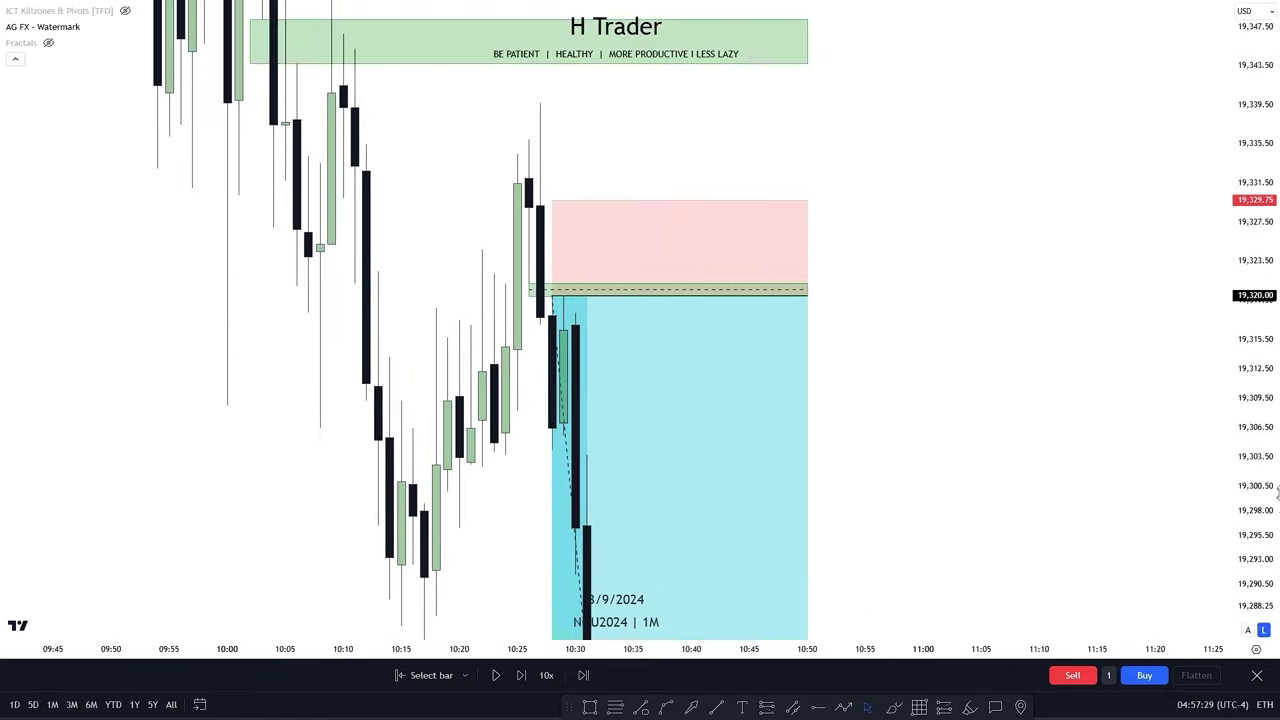
drag(1267, 441, 1267, 299)
mouse_move(931, 299)
mouse_down()
mouse_move(918, 437)
mouse_move(917, 343)
mouse_up()
Step: Inspect the stop, entry and risk/reward ratio of the 10:28 short position against the thin gap zone at its entry
click(590, 356)
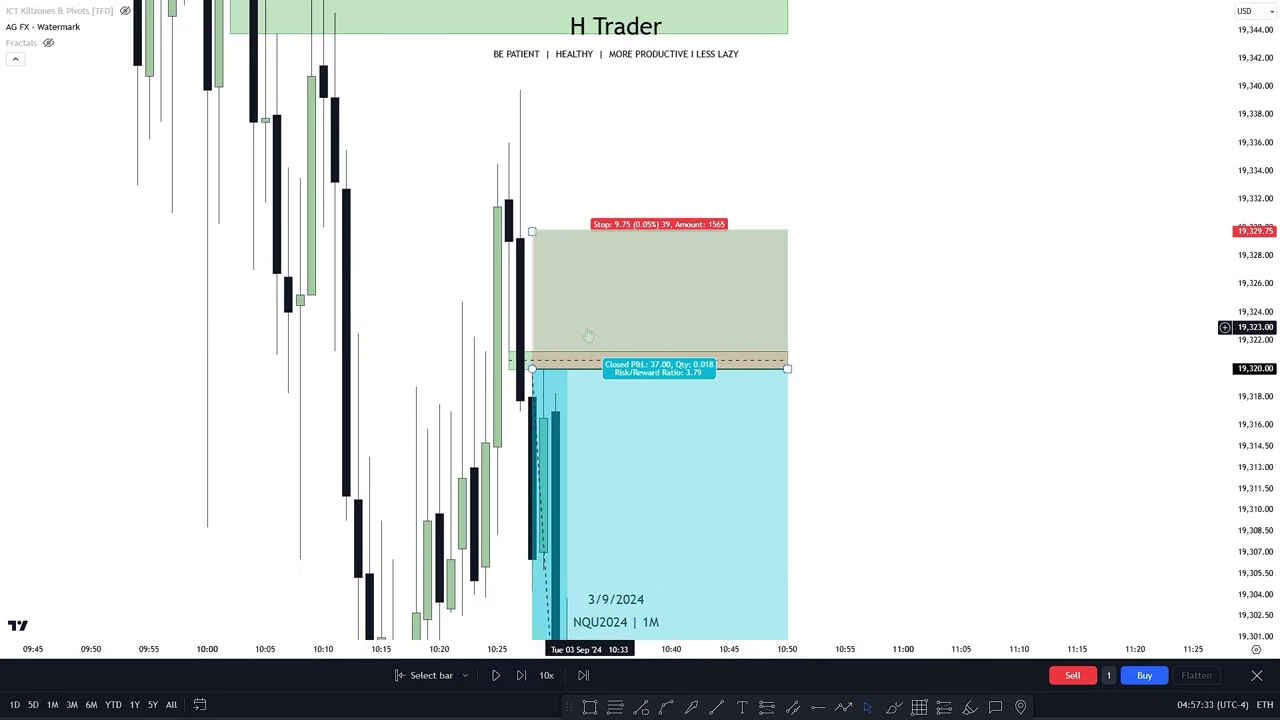
click(807, 371)
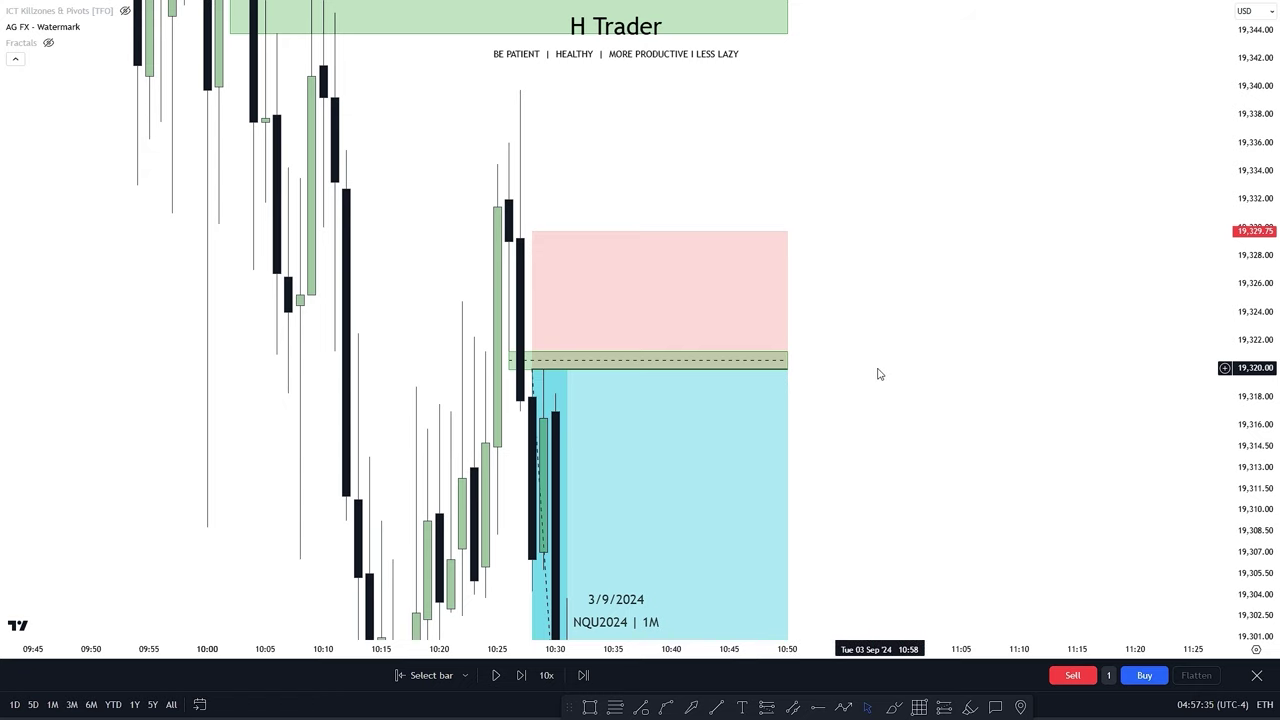
drag(878, 374, 856, 411)
drag(1268, 383, 1268, 443)
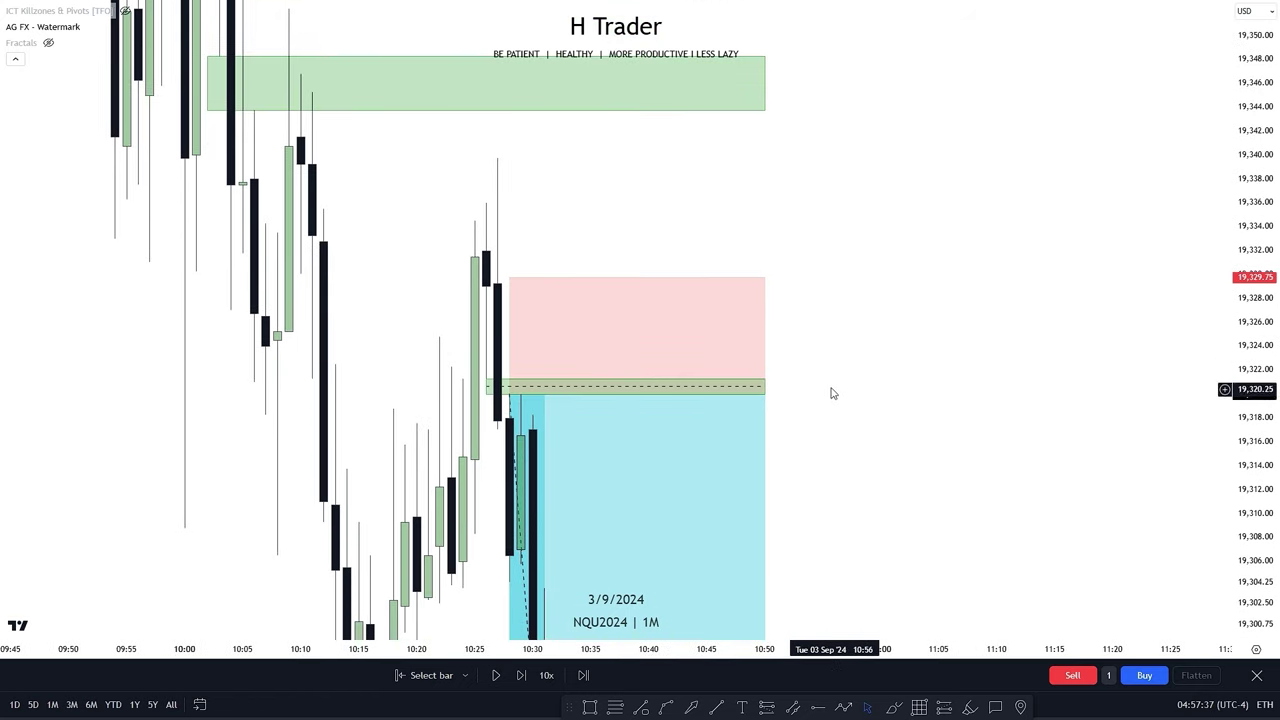
mouse_move(914, 417)
mouse_down()
mouse_move(931, 336)
mouse_move(912, 395)
mouse_up()
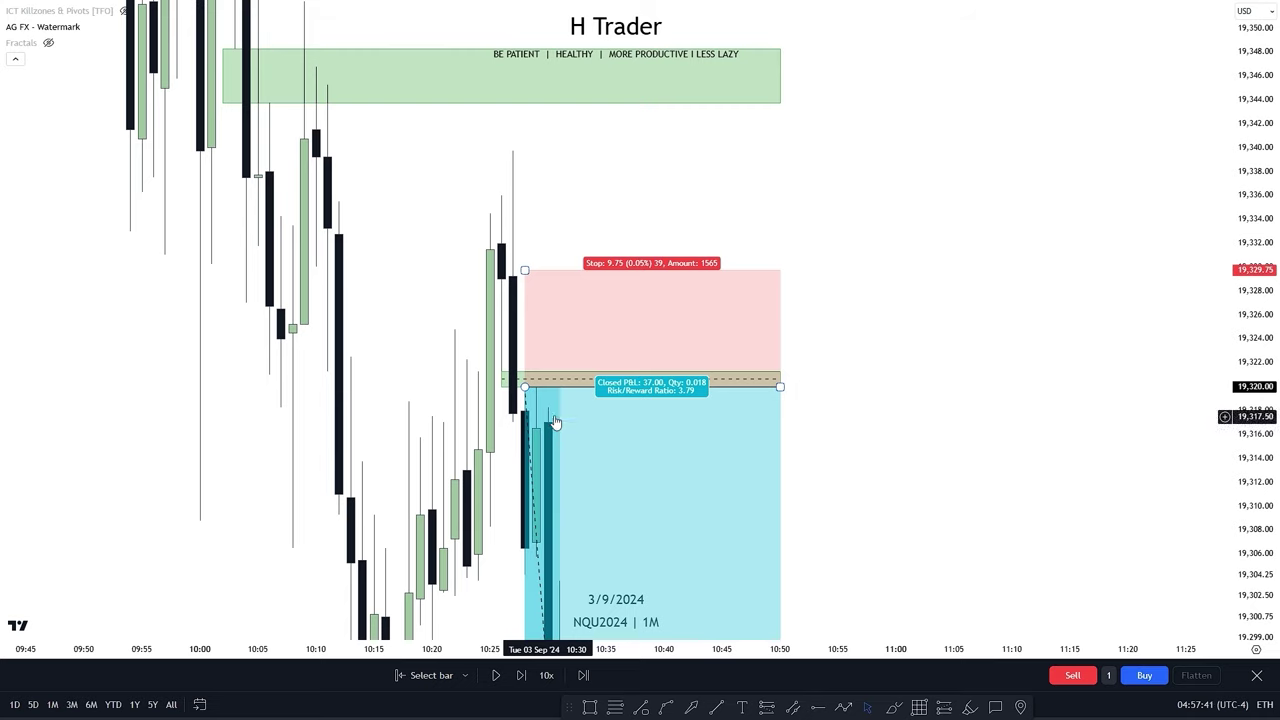
drag(870, 410, 740, 266)
drag(1261, 243, 1261, 312)
drag(906, 398, 926, 486)
drag(1255, 415, 1255, 330)
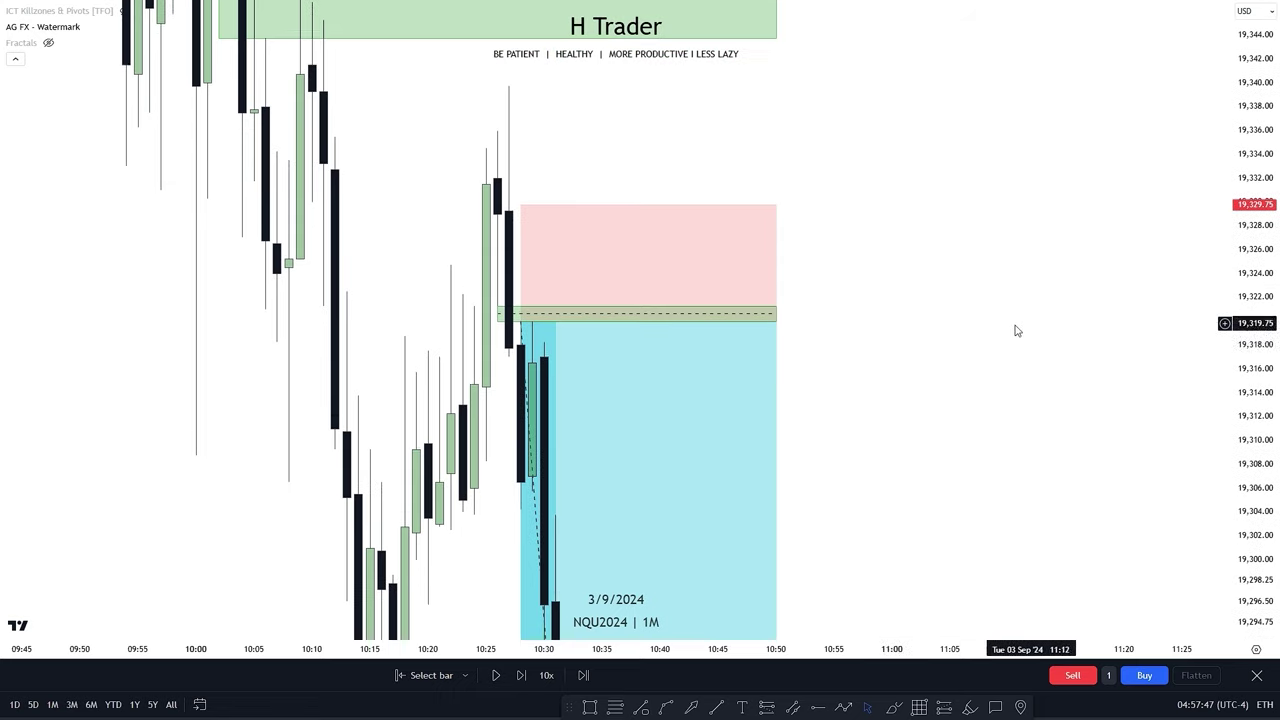
Step: Compare the 10:28 short position with the wider gap zone above it and recheck the position's statistics
mouse_move(854, 318)
mouse_down()
mouse_move(860, 414)
mouse_move(878, 371)
mouse_up()
click(886, 449)
click(577, 260)
drag(977, 352, 1000, 371)
drag(934, 328, 899, 363)
drag(1235, 294, 1235, 363)
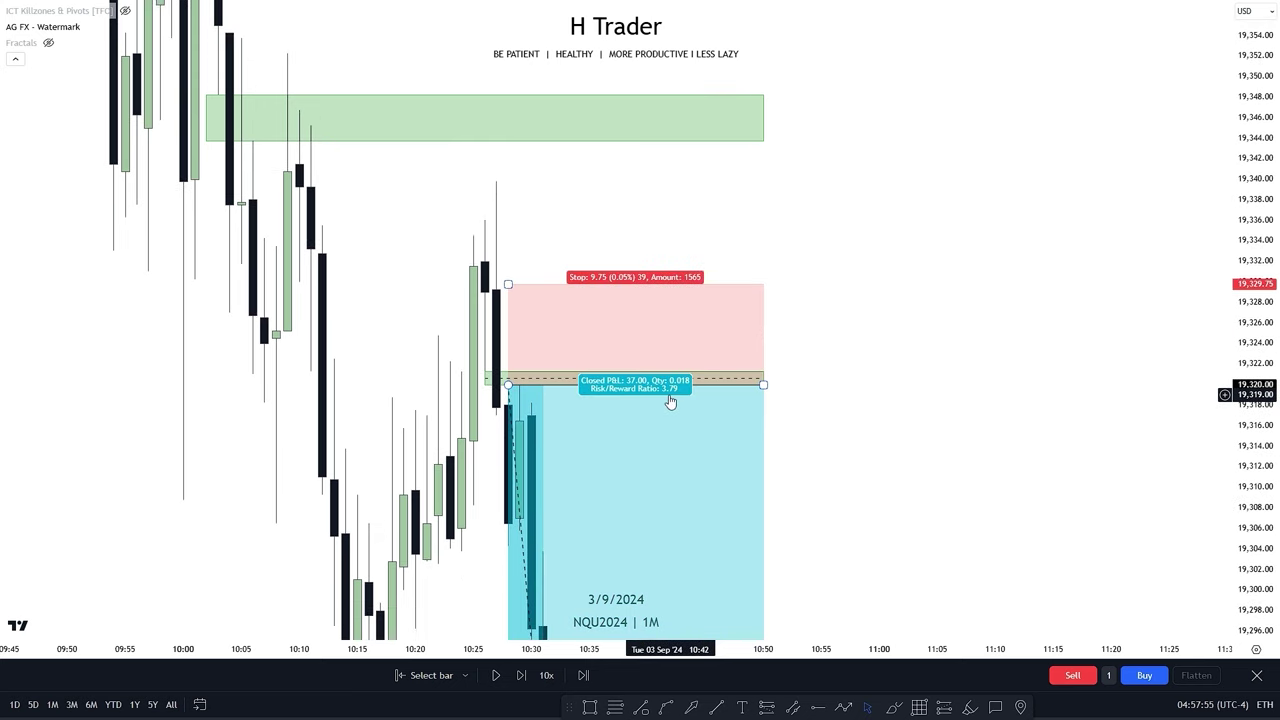
click(670, 401)
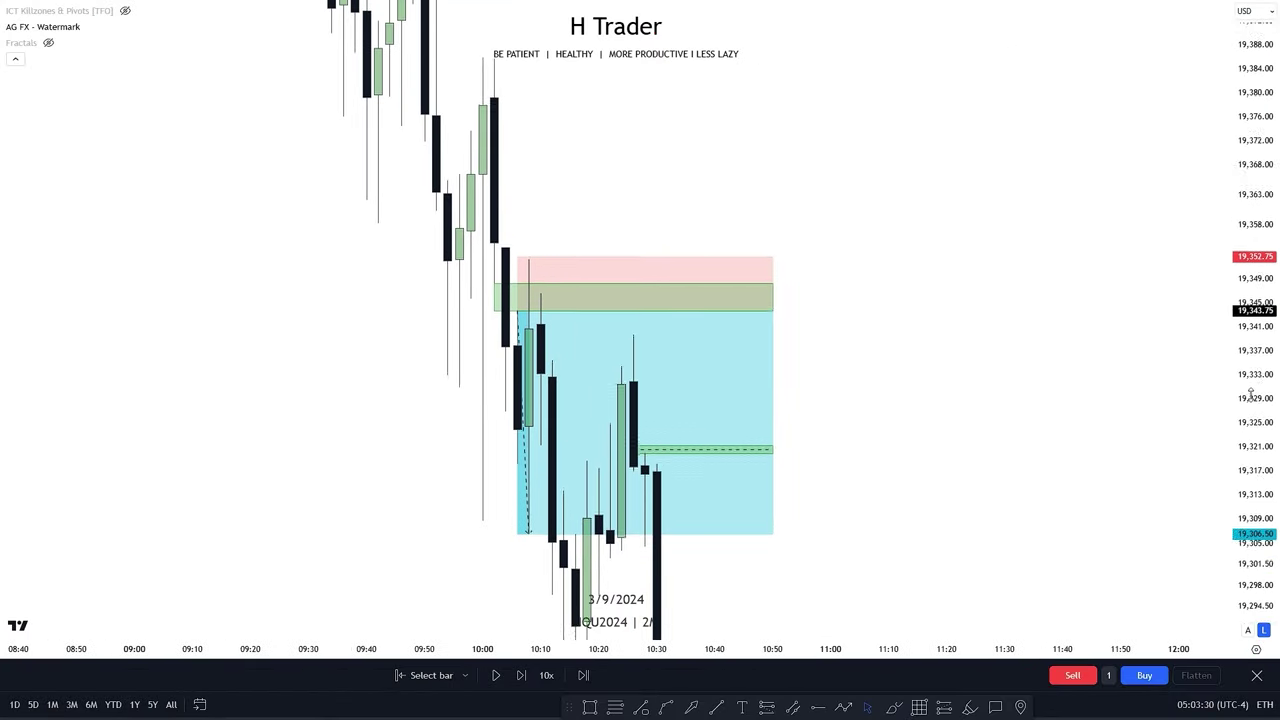
Step: Examine the short position from about 10:06 on the 3 September 2-minute chart and the candles retracing into its gap zone
drag(1251, 393, 1249, 298)
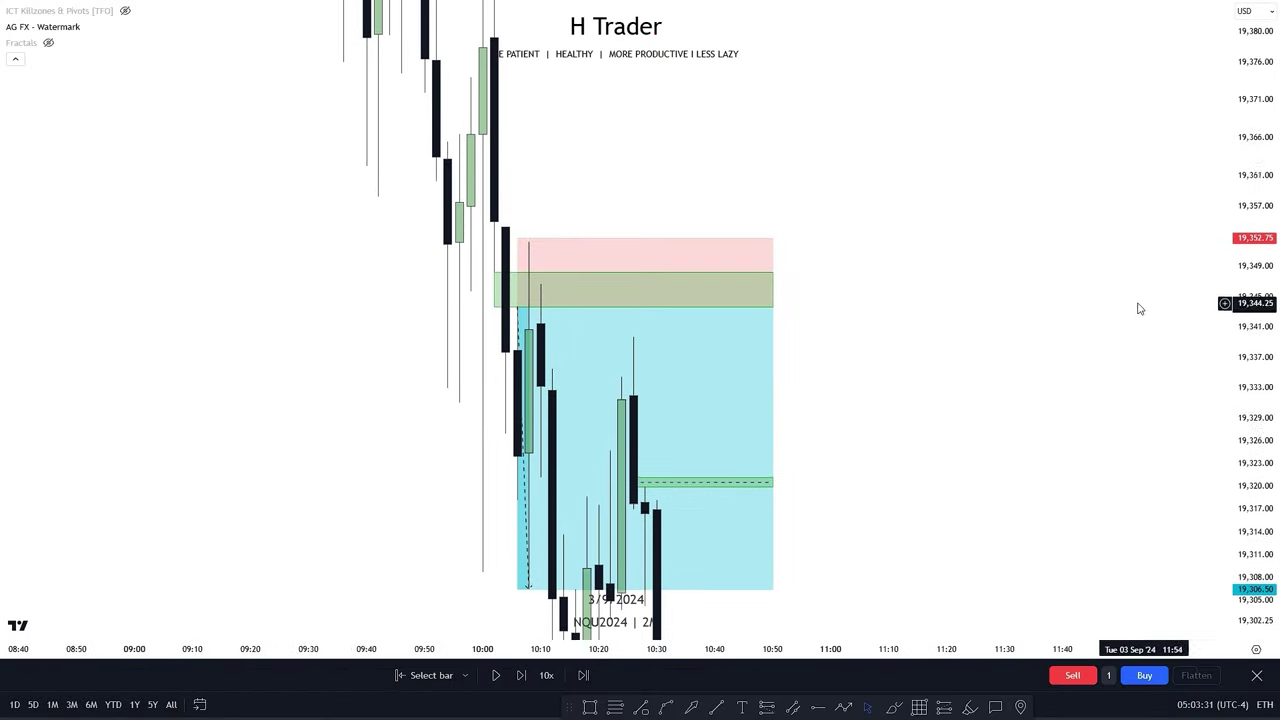
mouse_move(712, 355)
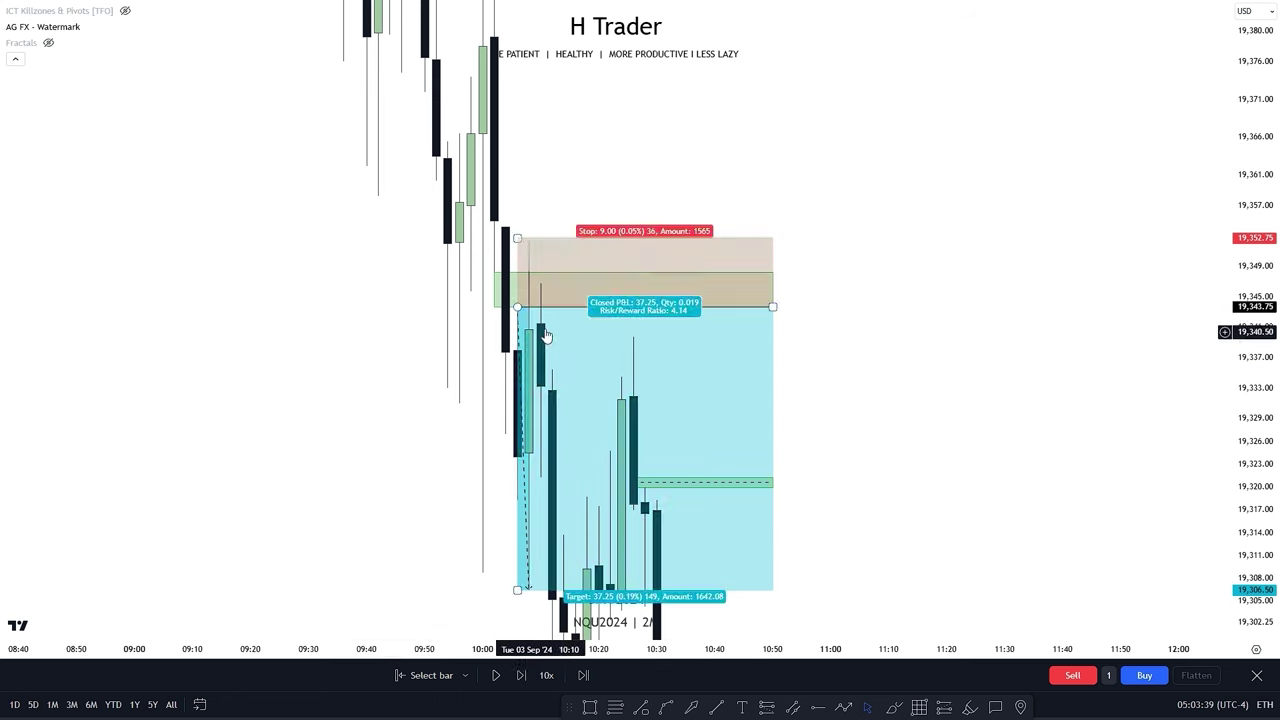
drag(887, 474, 851, 377)
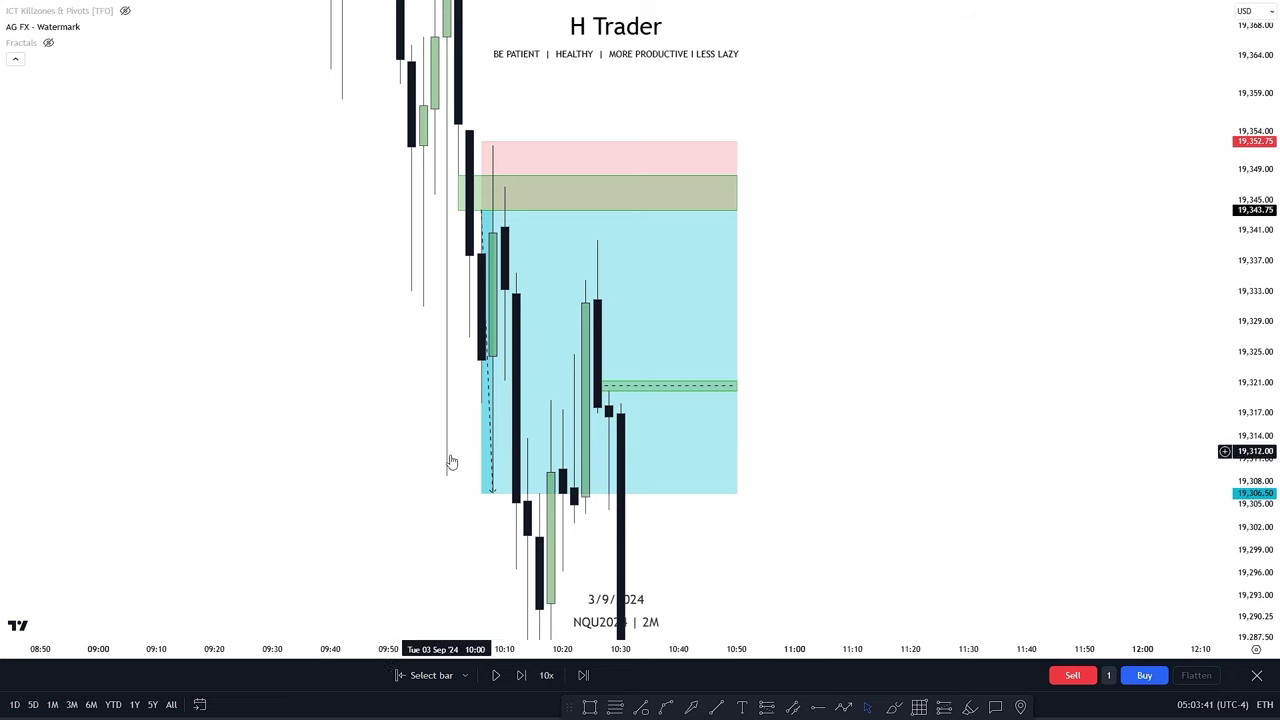
drag(371, 409, 379, 492)
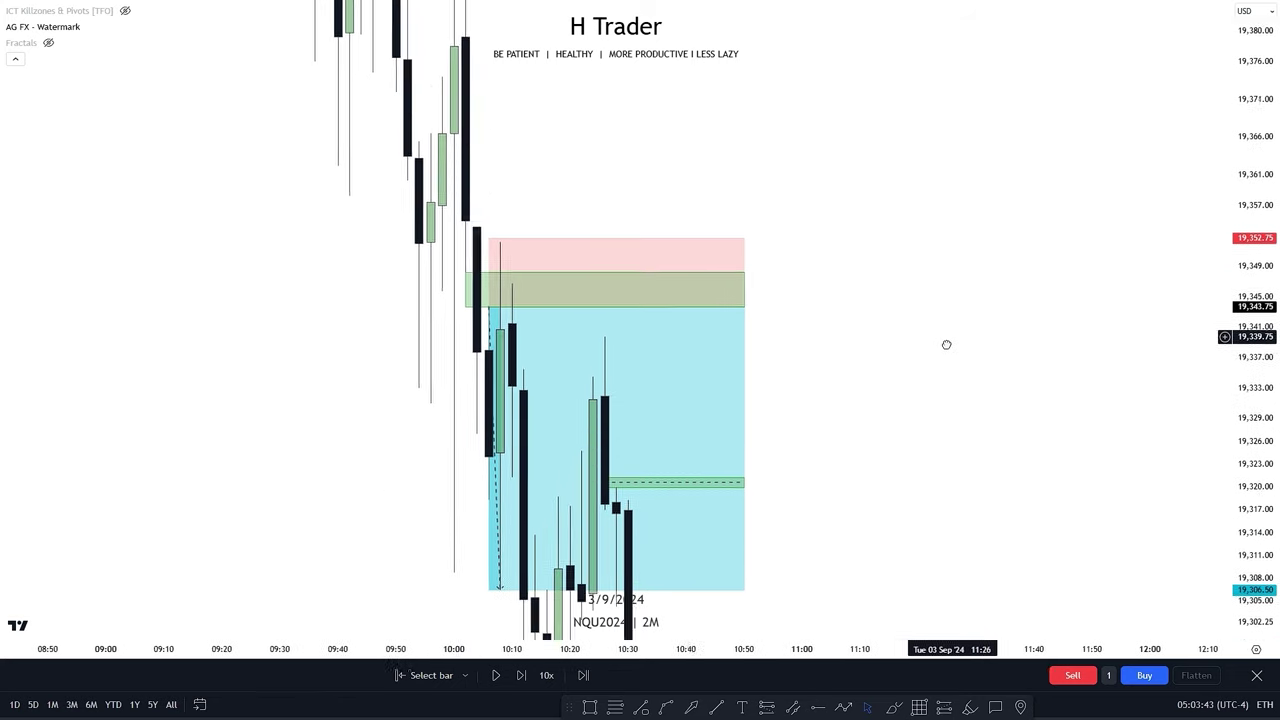
drag(946, 344, 926, 398)
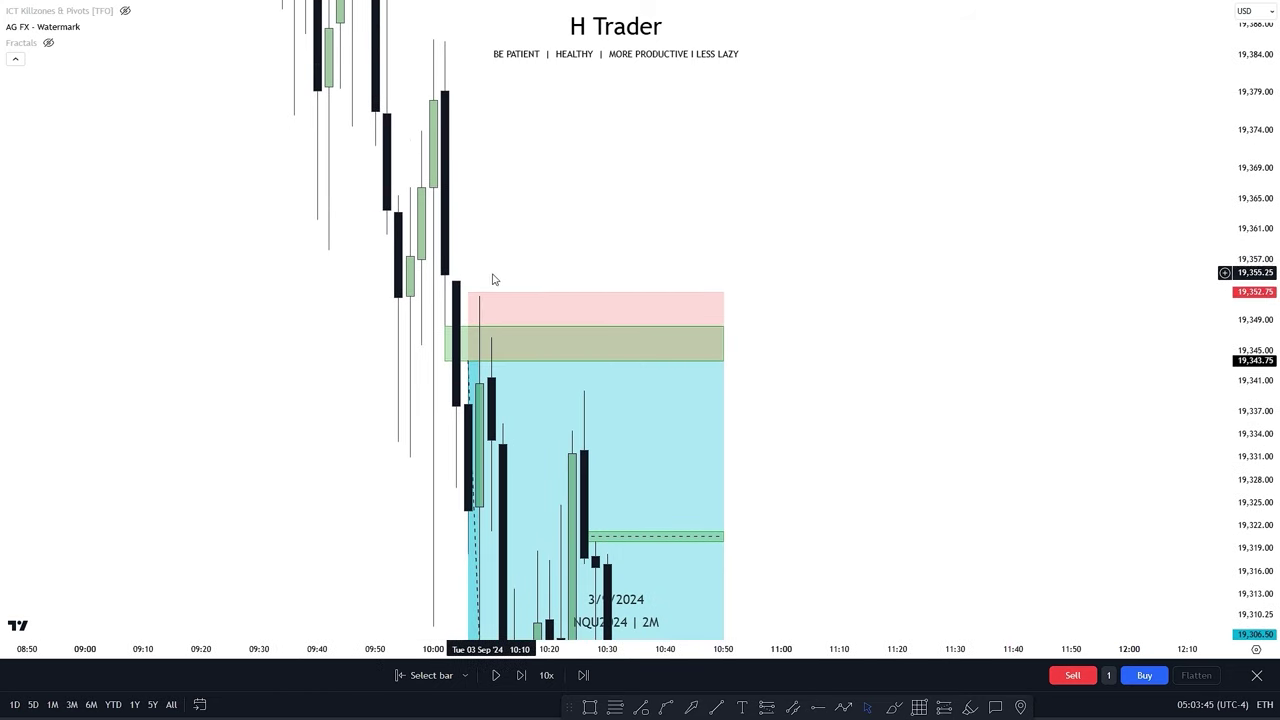
drag(1255, 281, 1255, 330)
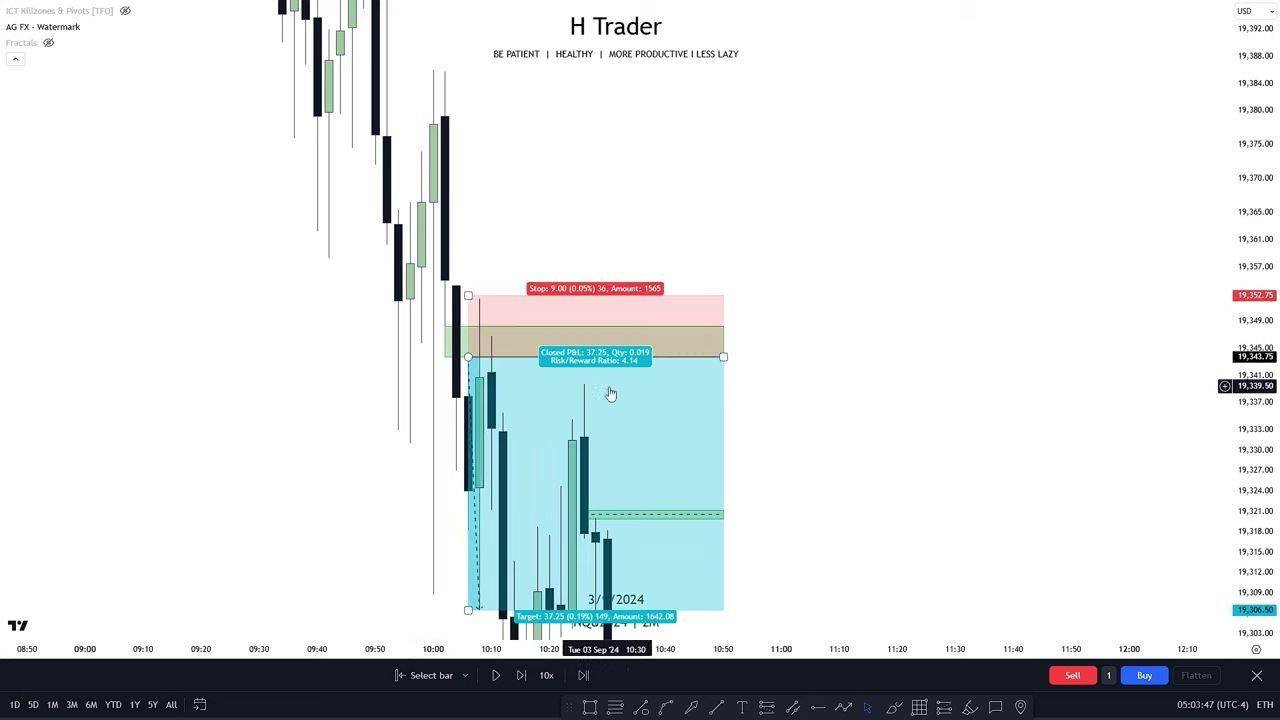
Step: Inspect the gap zone around the 2-minute short entry and the position's stop and target levels
drag(1012, 390, 1000, 338)
drag(1255, 340, 1255, 290)
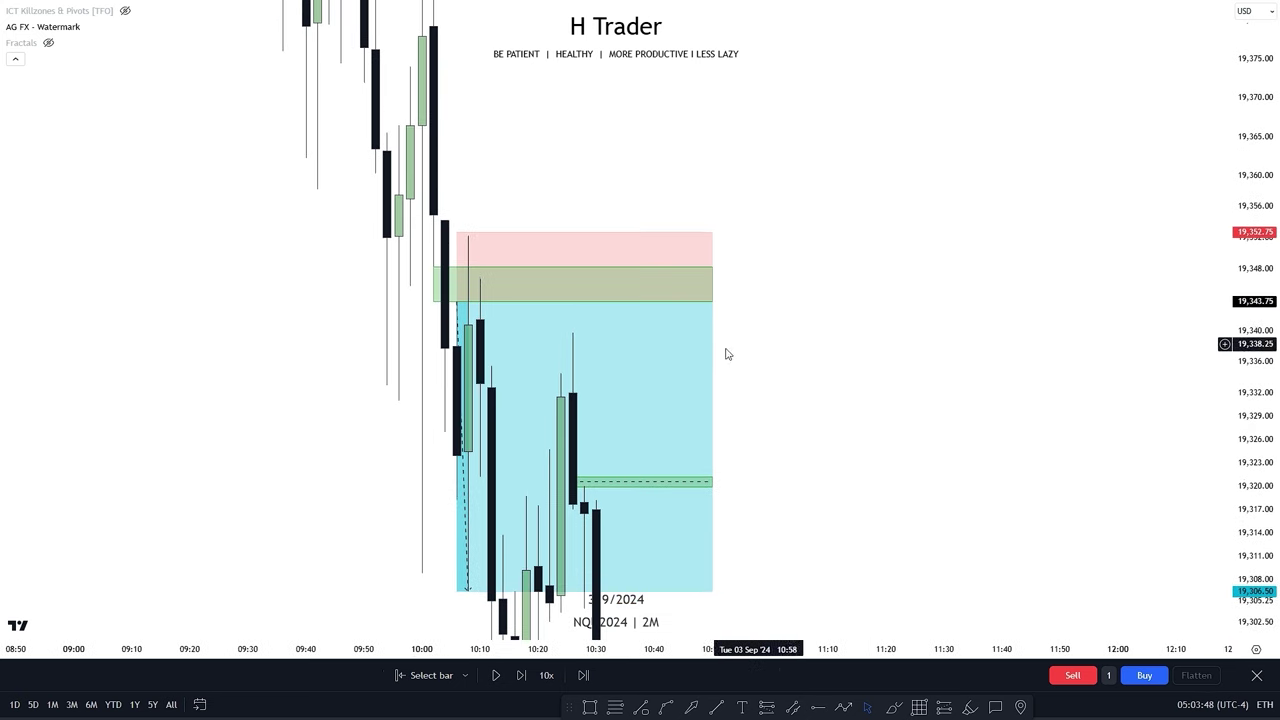
click(604, 302)
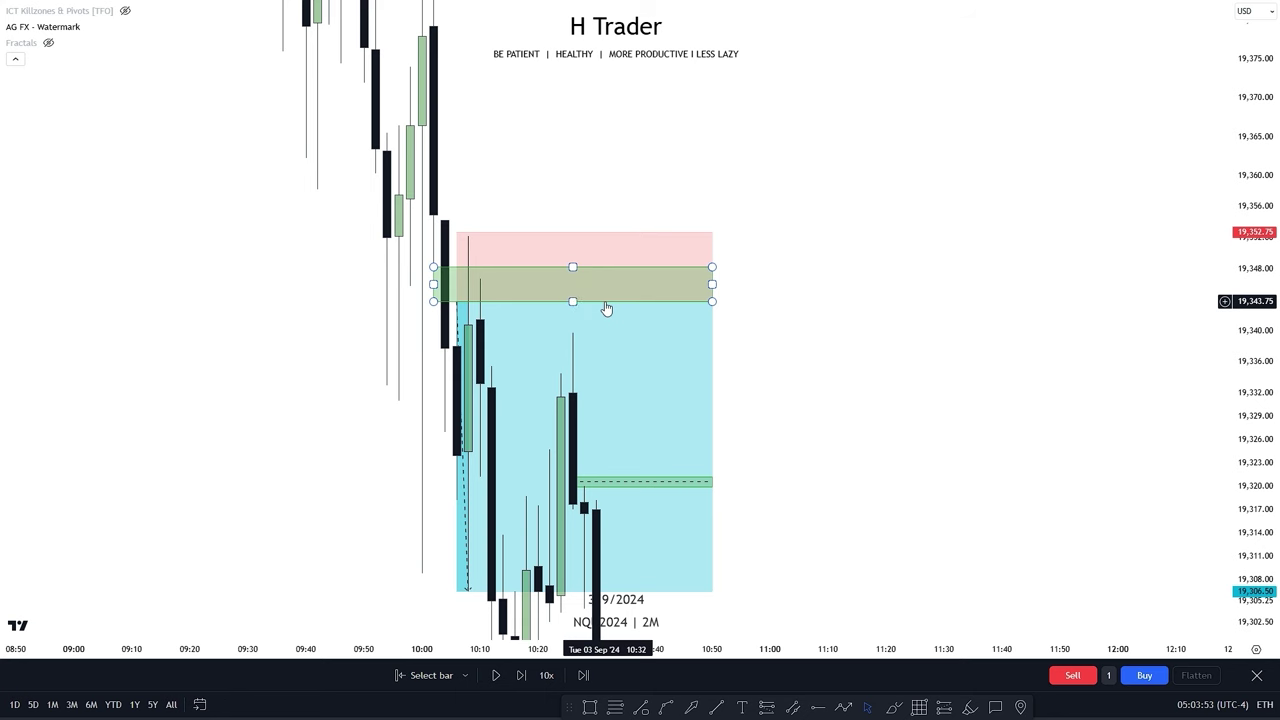
click(620, 323)
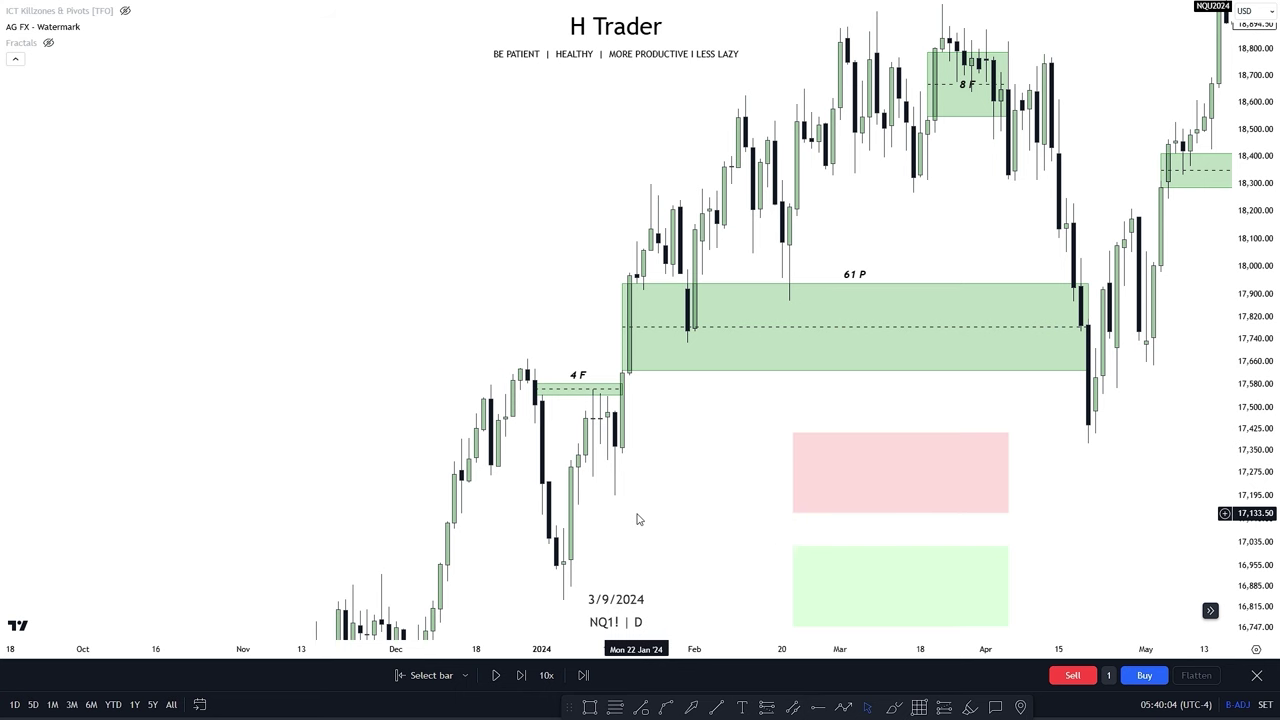
Step: Review the labelled gap zones on the daily NQ1! chart from January to September 2024, including the 4 F, 61 P and 8 F zones
drag(666, 451, 563, 549)
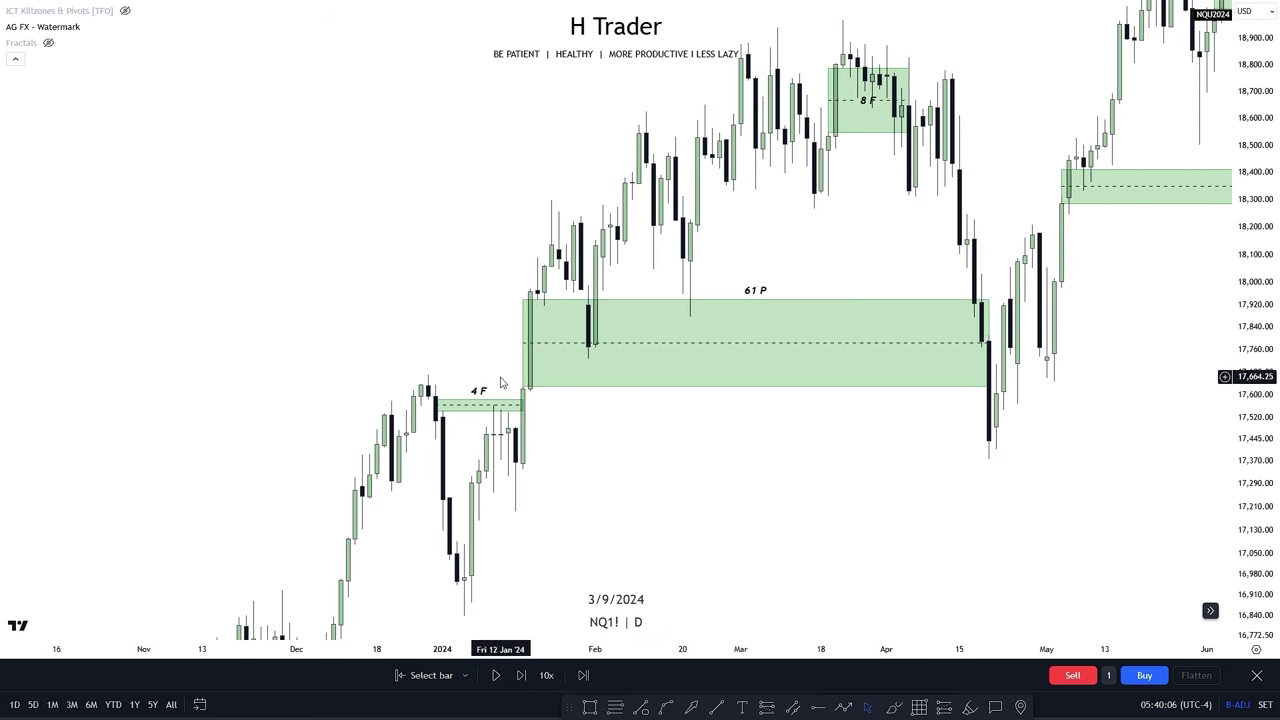
drag(594, 436, 457, 566)
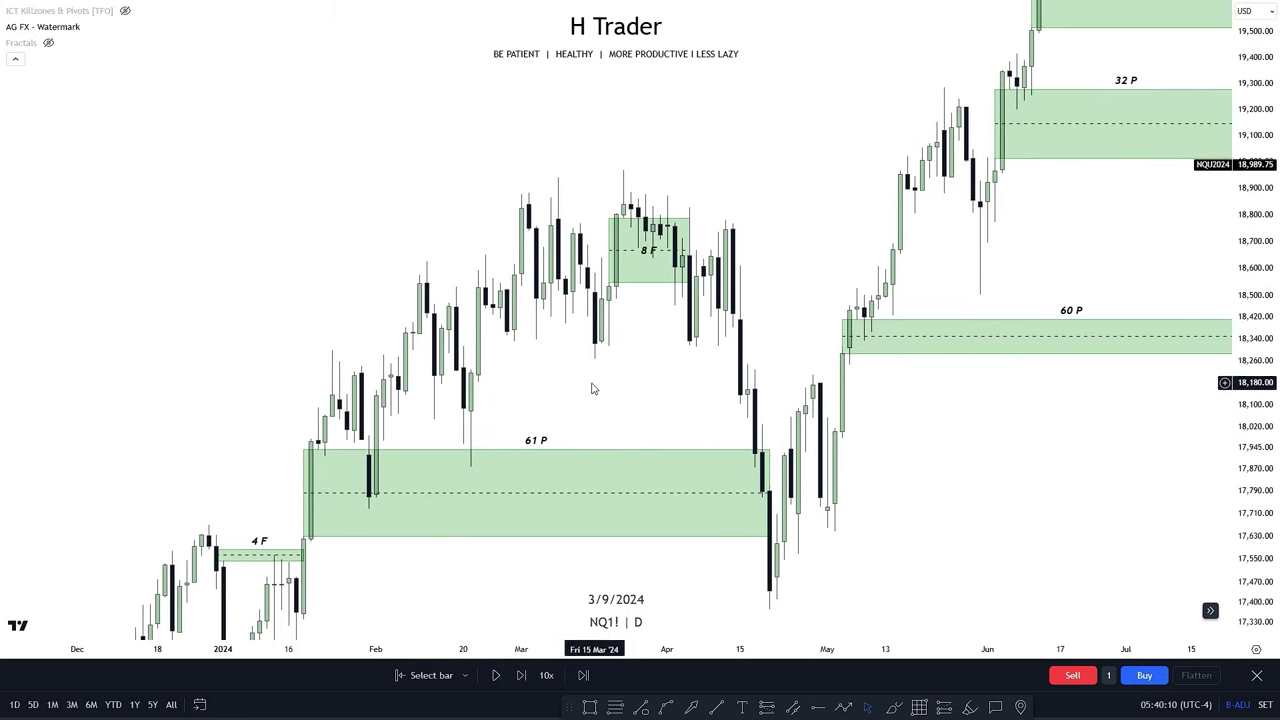
drag(591, 388, 634, 330)
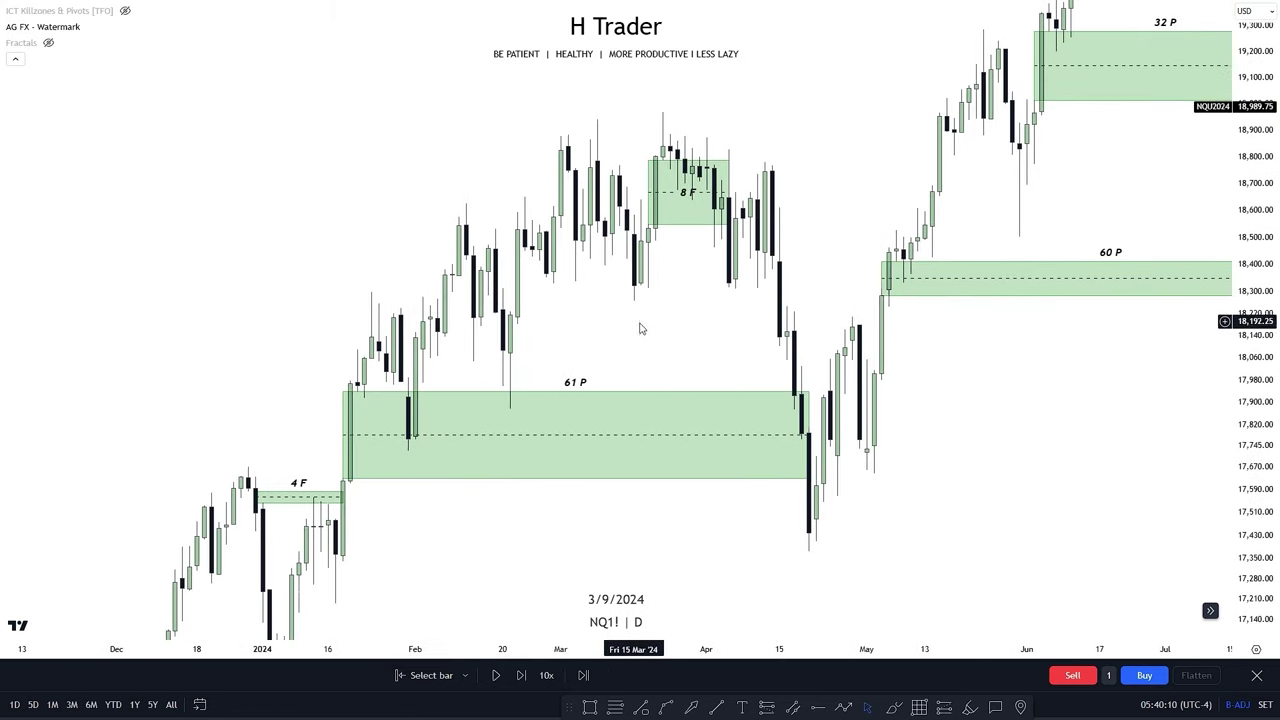
drag(709, 286, 575, 483)
click(594, 352)
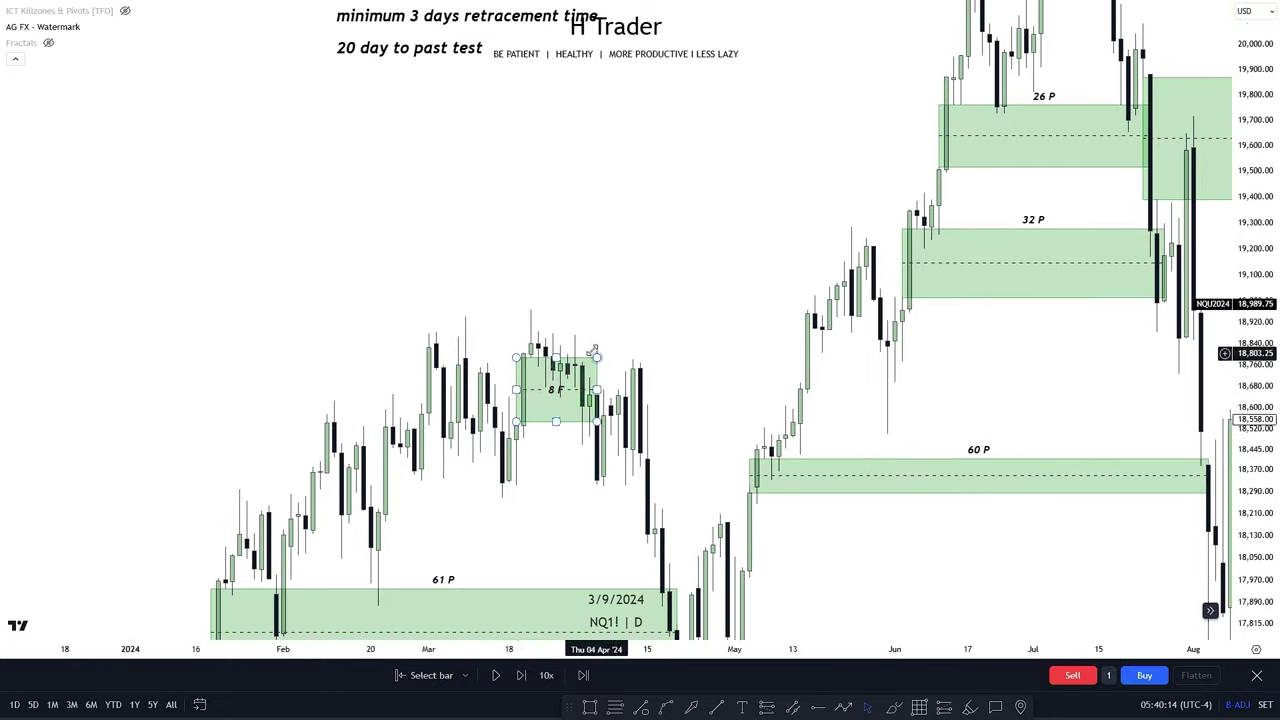
drag(763, 377, 549, 406)
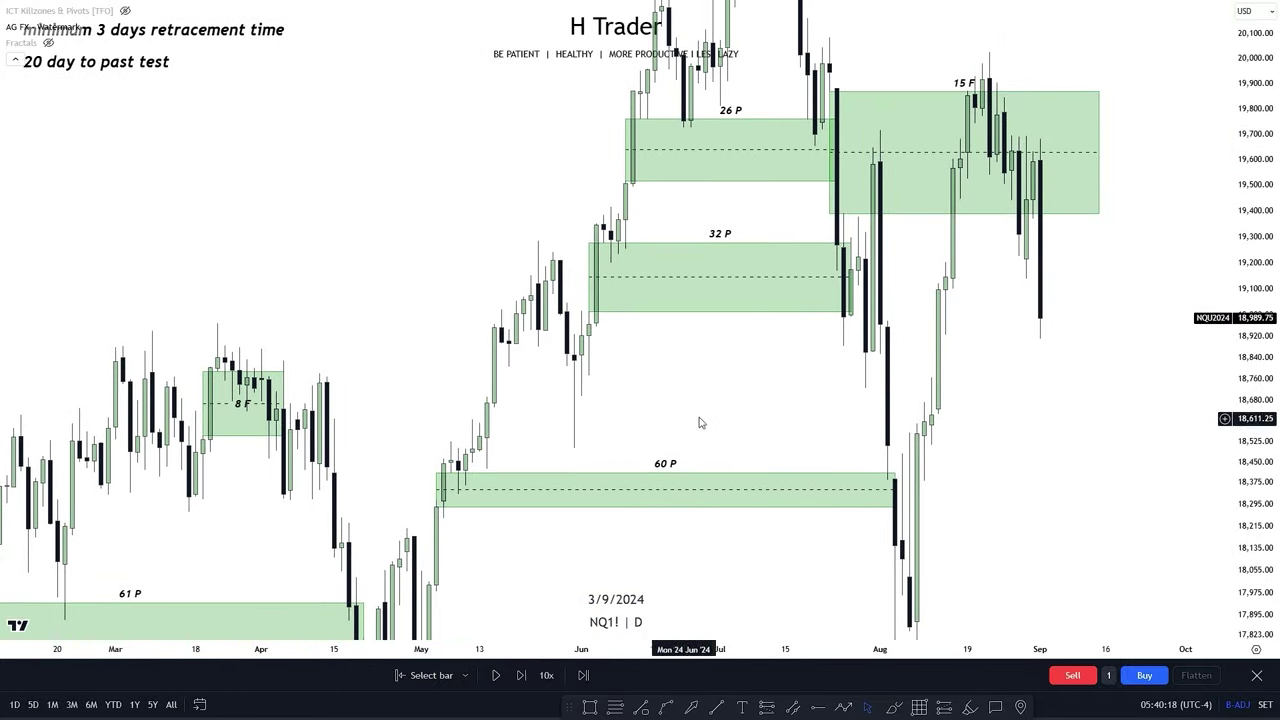
drag(700, 423, 666, 466)
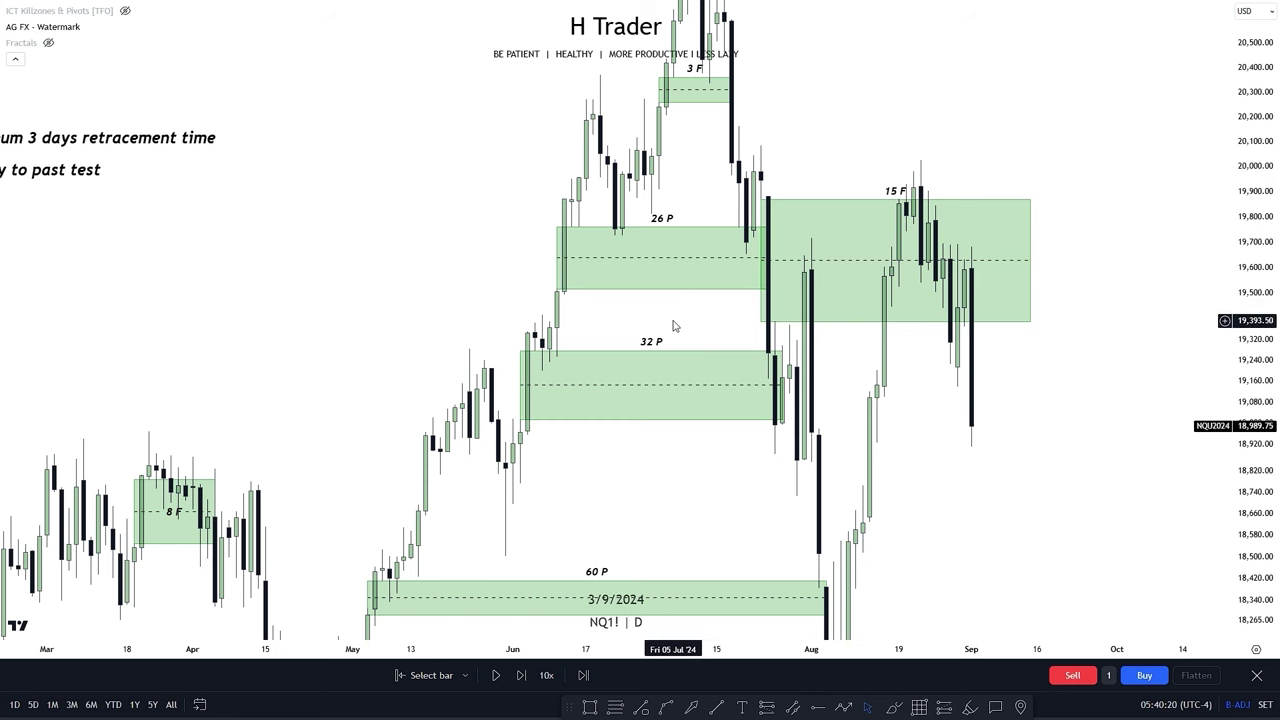
Step: Examine the 3 F, 26 P, 32 P and 15 F gap zones on the daily chart and the RESULT note below them
drag(673, 325, 631, 515)
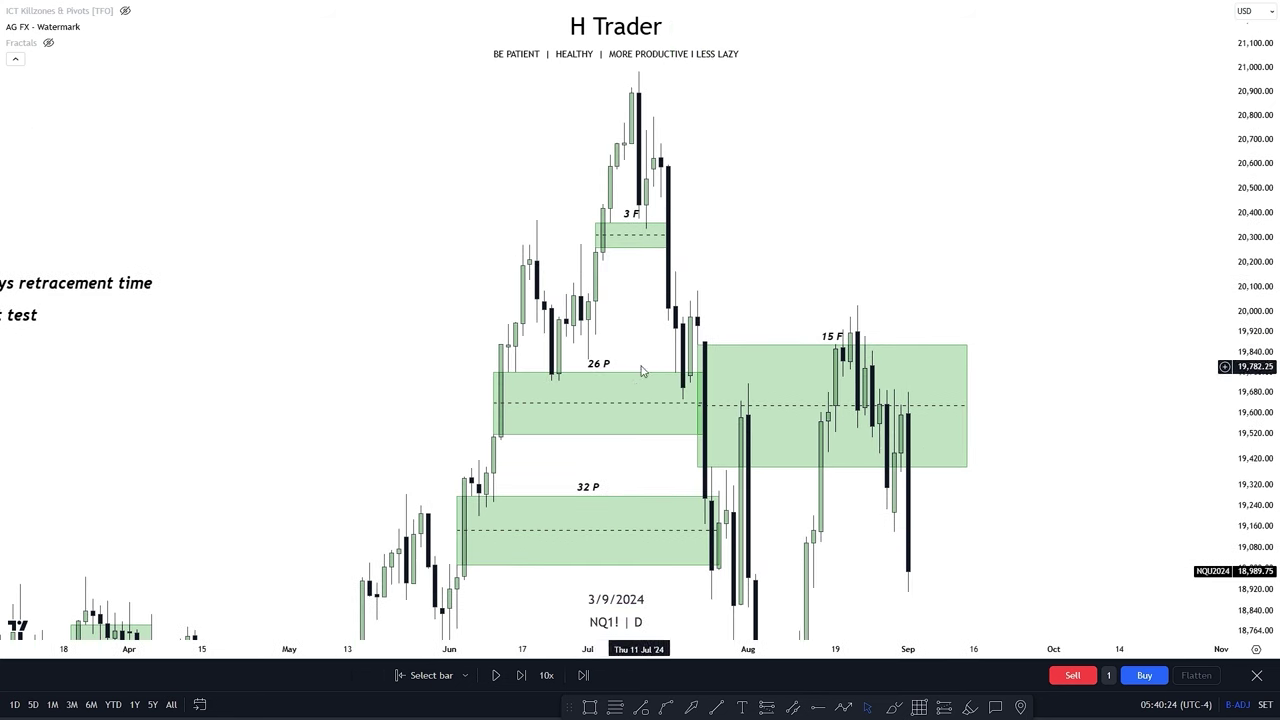
drag(611, 339, 557, 463)
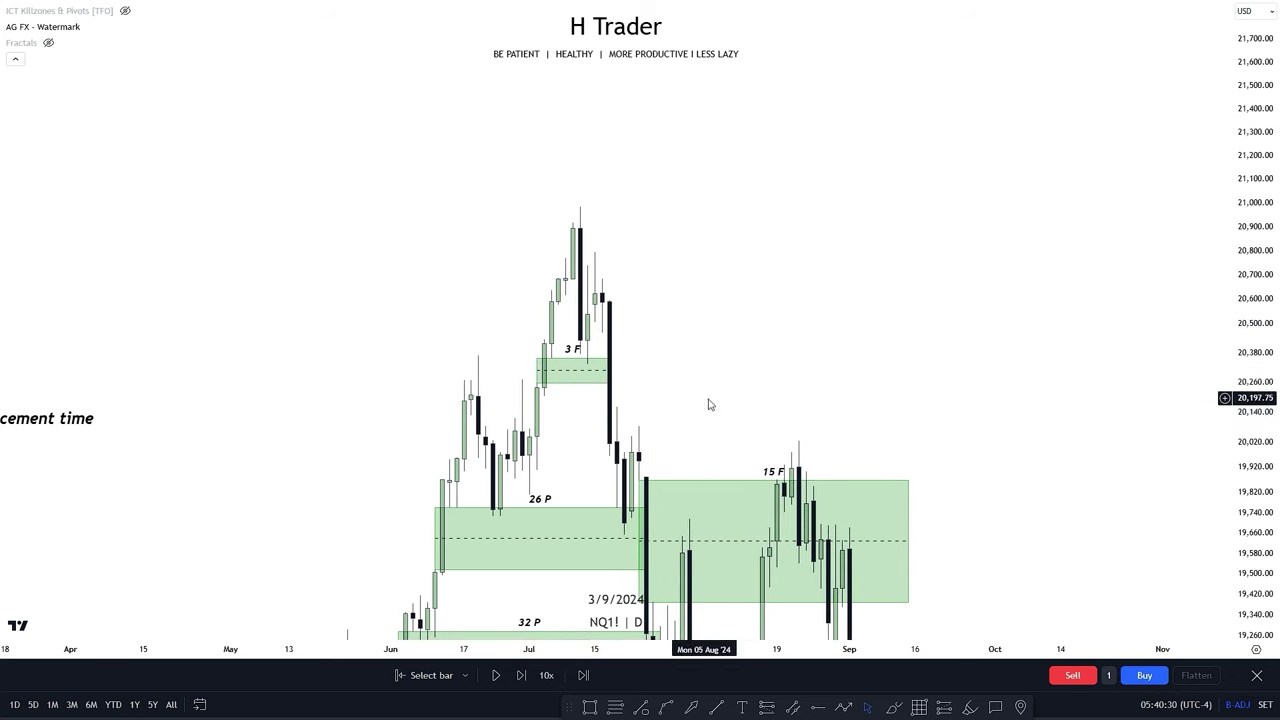
drag(711, 399, 660, 267)
drag(955, 381, 944, 318)
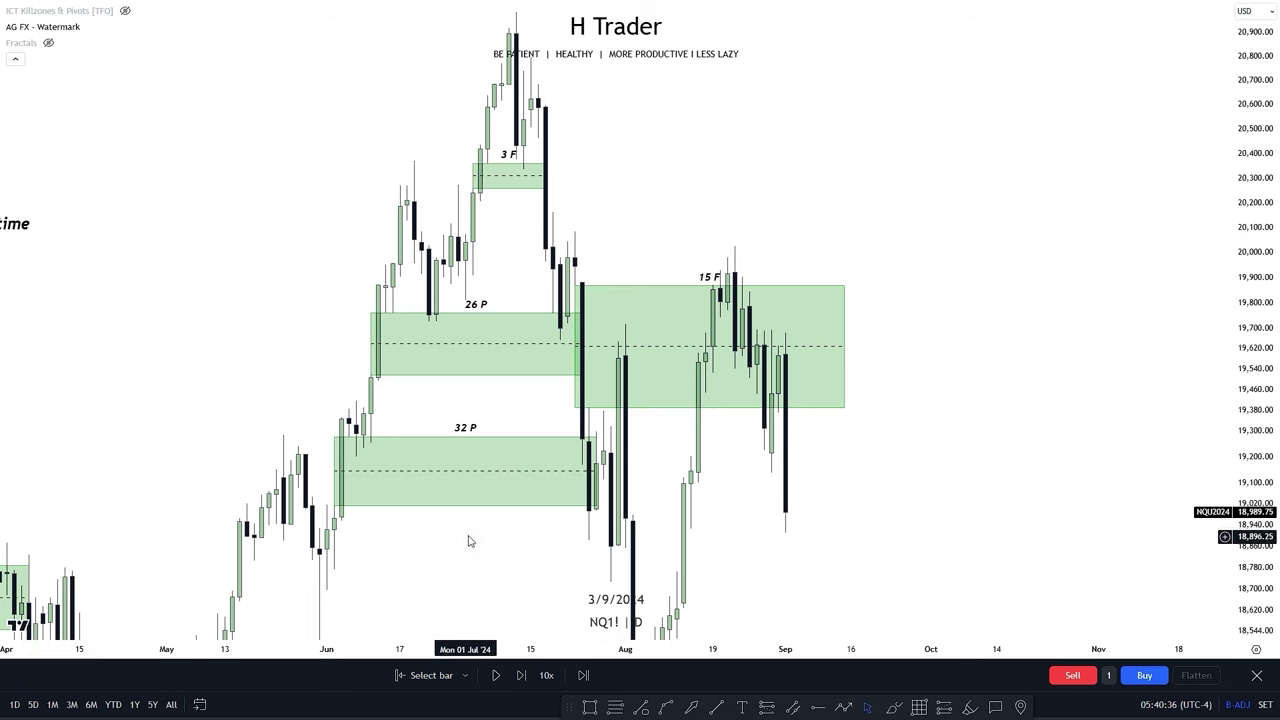
drag(469, 540, 685, 449)
drag(1254, 178, 1254, 318)
drag(666, 391, 723, 409)
drag(557, 470, 725, 283)
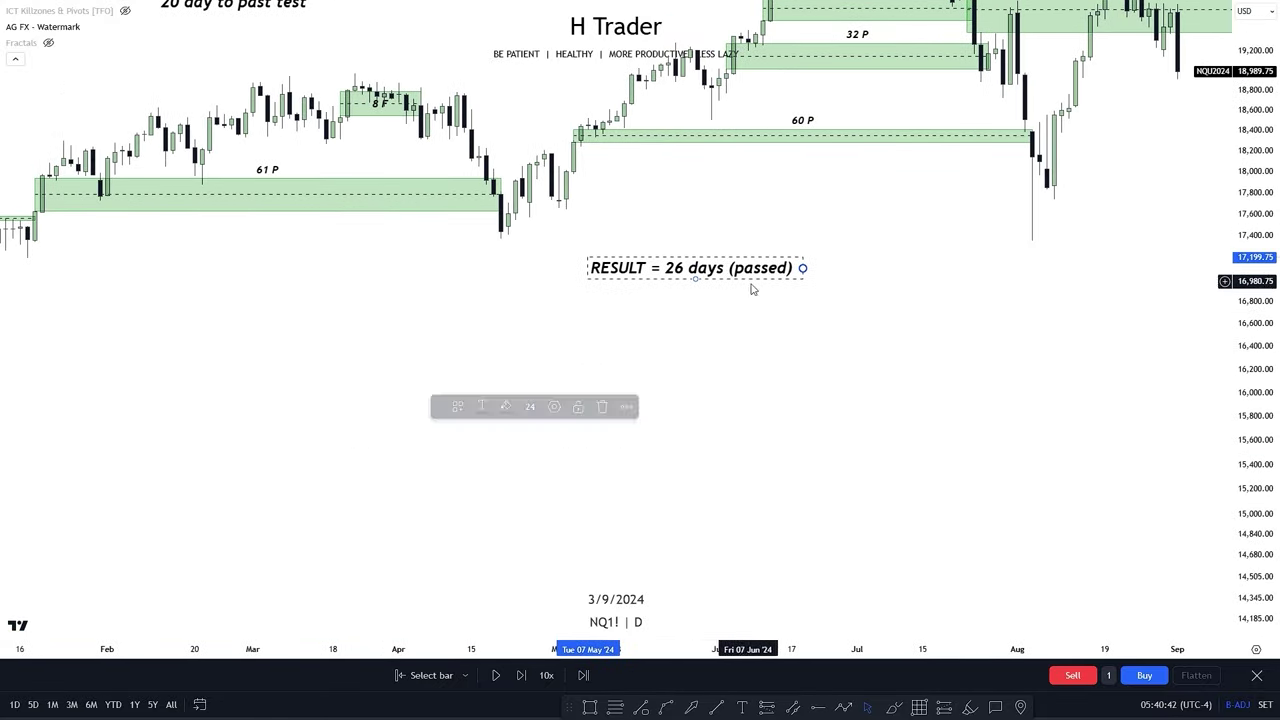
drag(944, 316, 896, 499)
drag(1254, 418, 1254, 322)
drag(792, 393, 742, 437)
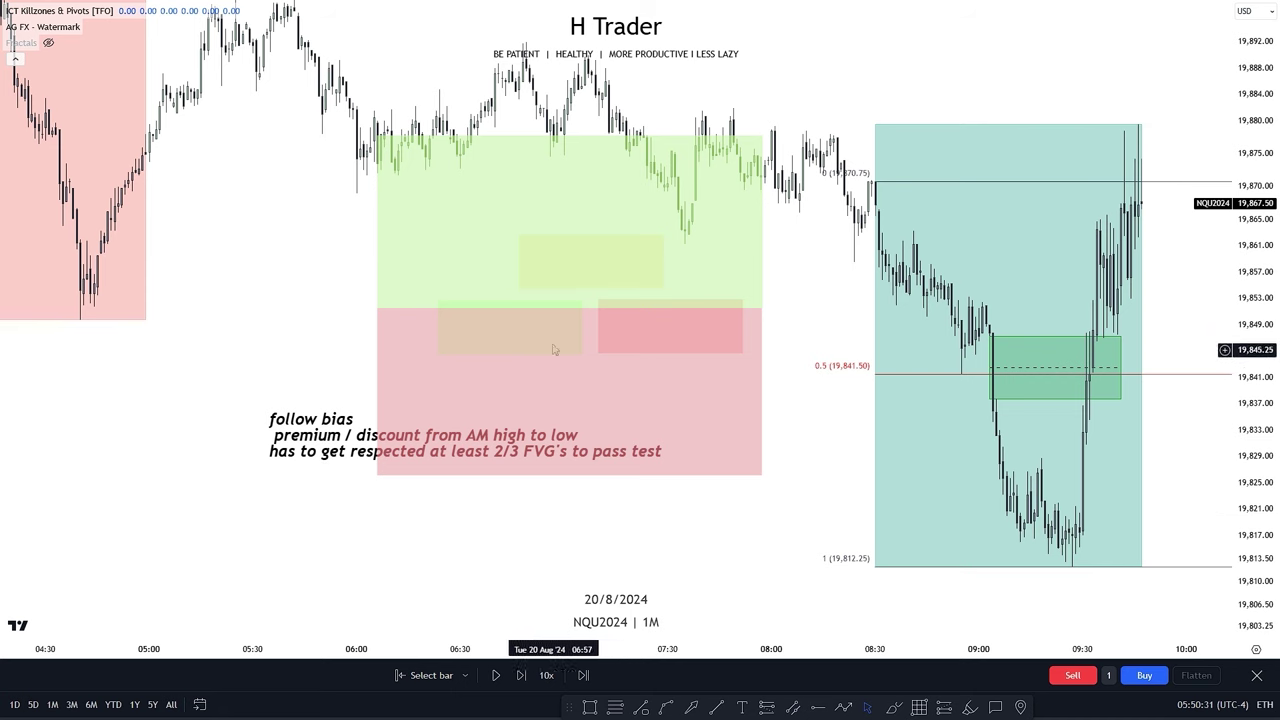
Step: Review the 20 August 1-minute chart from the red overnight session box through to the teal AM session box
scroll(500, 380, down, 2)
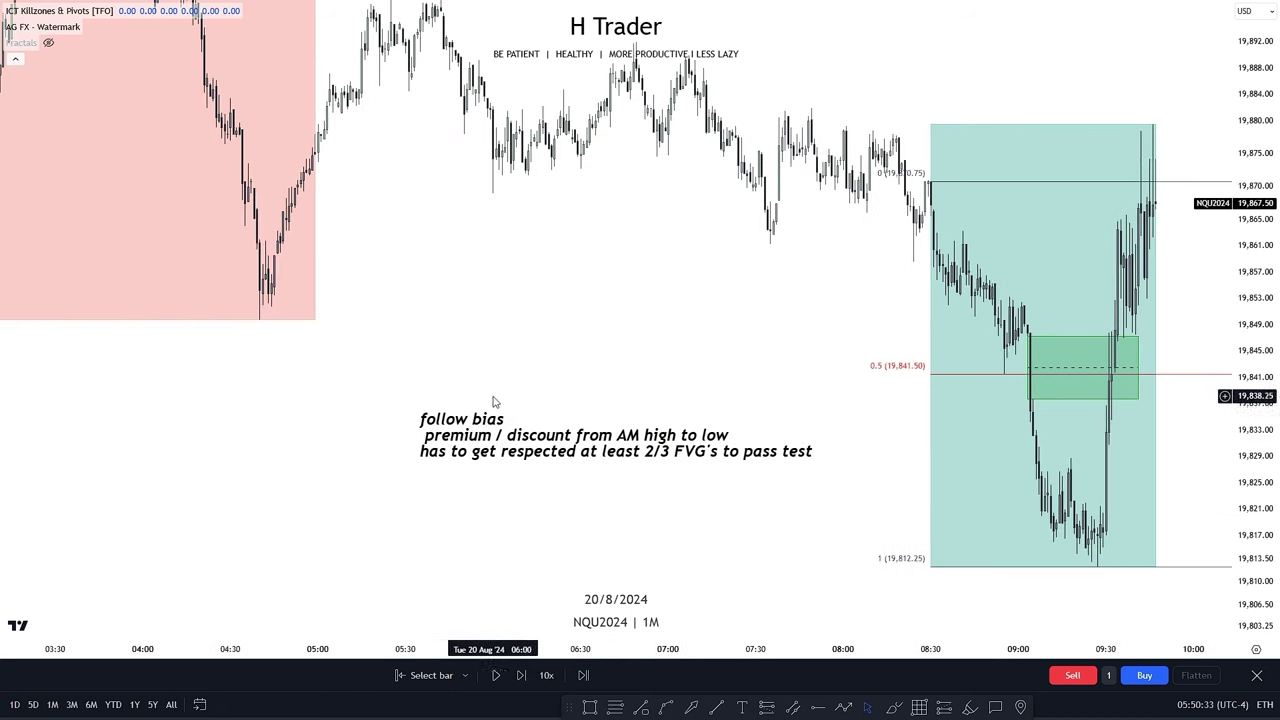
drag(536, 264, 572, 510)
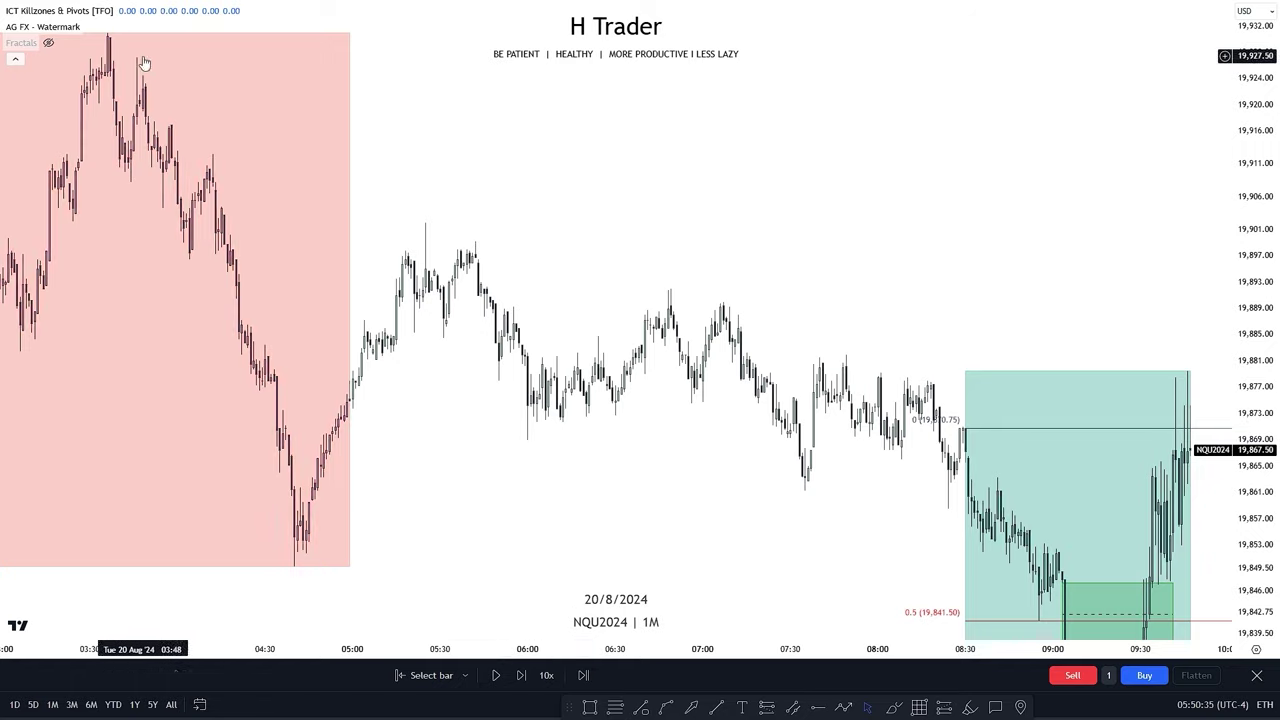
drag(822, 397, 864, 397)
drag(1255, 397, 1255, 464)
scroll(506, 371, down, 2)
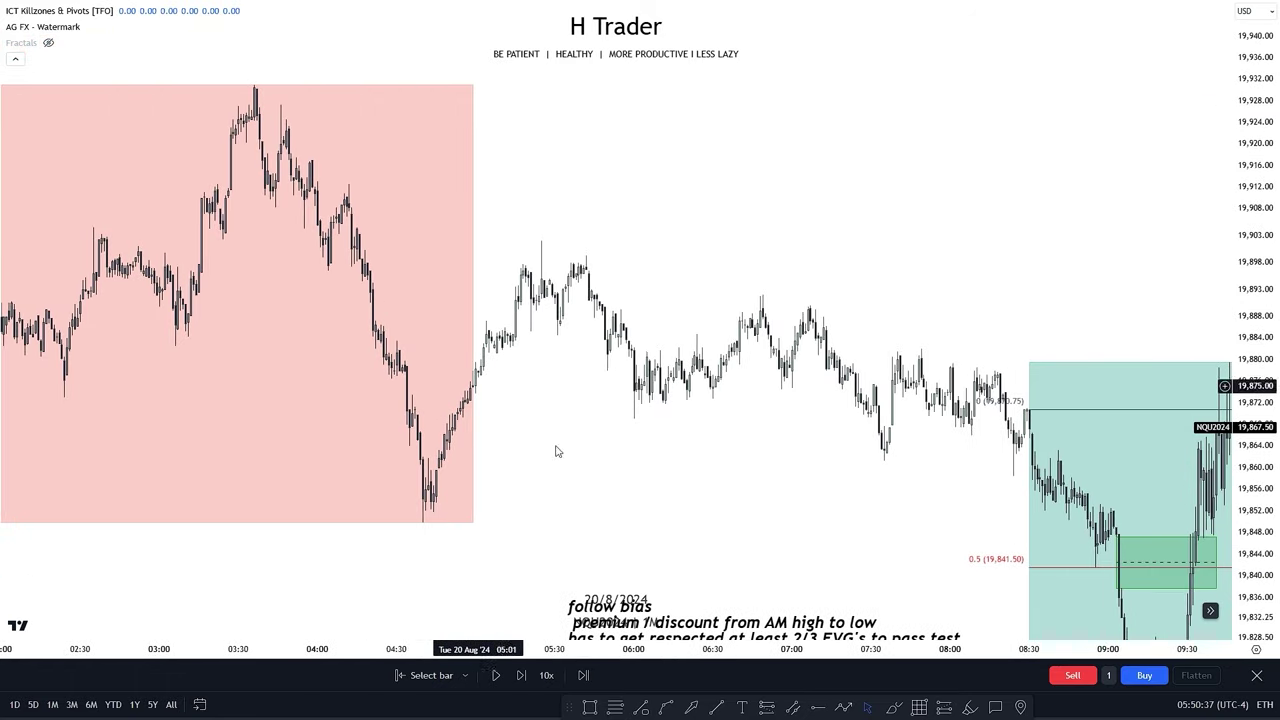
drag(714, 494, 417, 349)
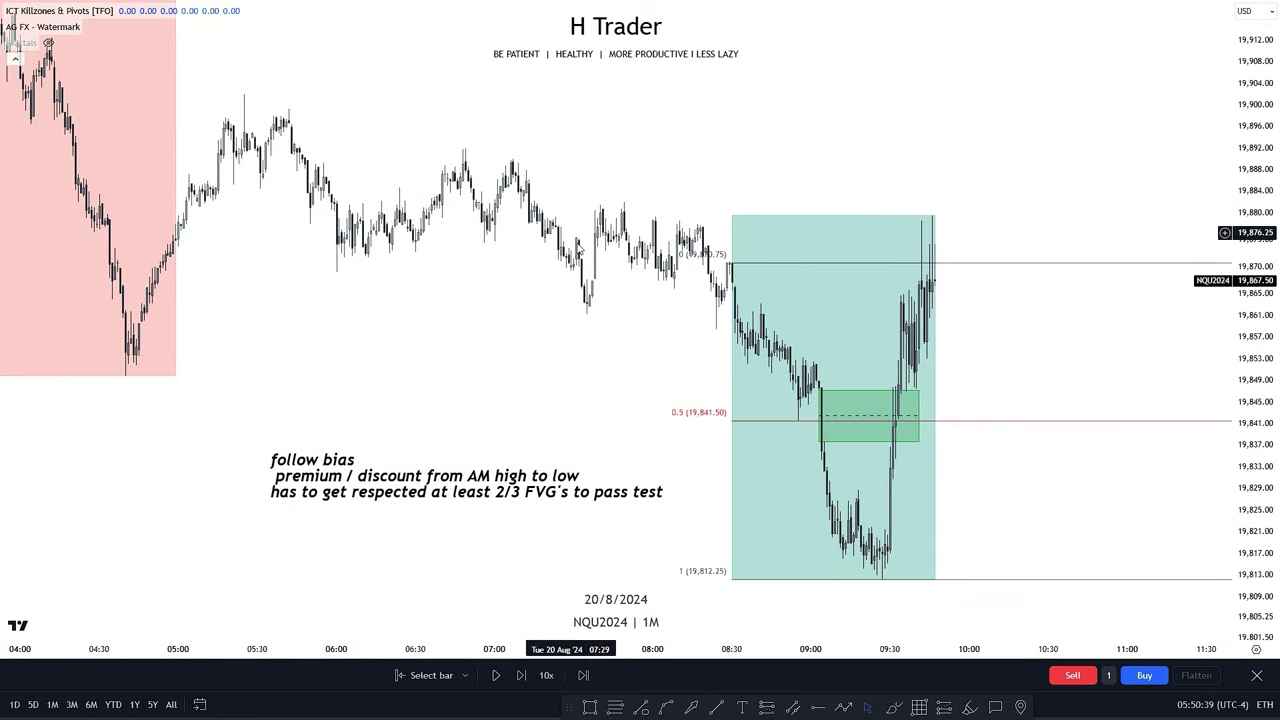
Step: Compare the follow-bias and premium/discount rules note with the 20 August AM high-to-low retracement levels
drag(1262, 465, 1262, 188)
drag(532, 451, 663, 329)
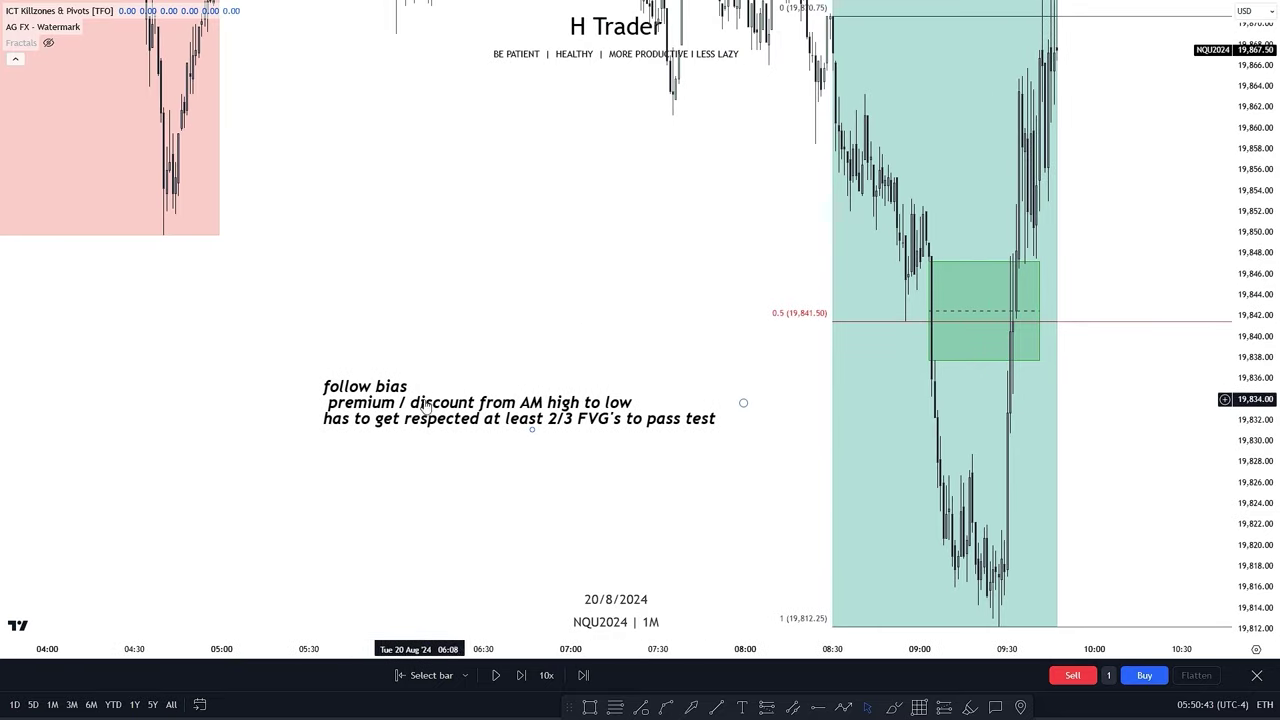
drag(666, 243, 514, 372)
drag(1234, 295, 1234, 454)
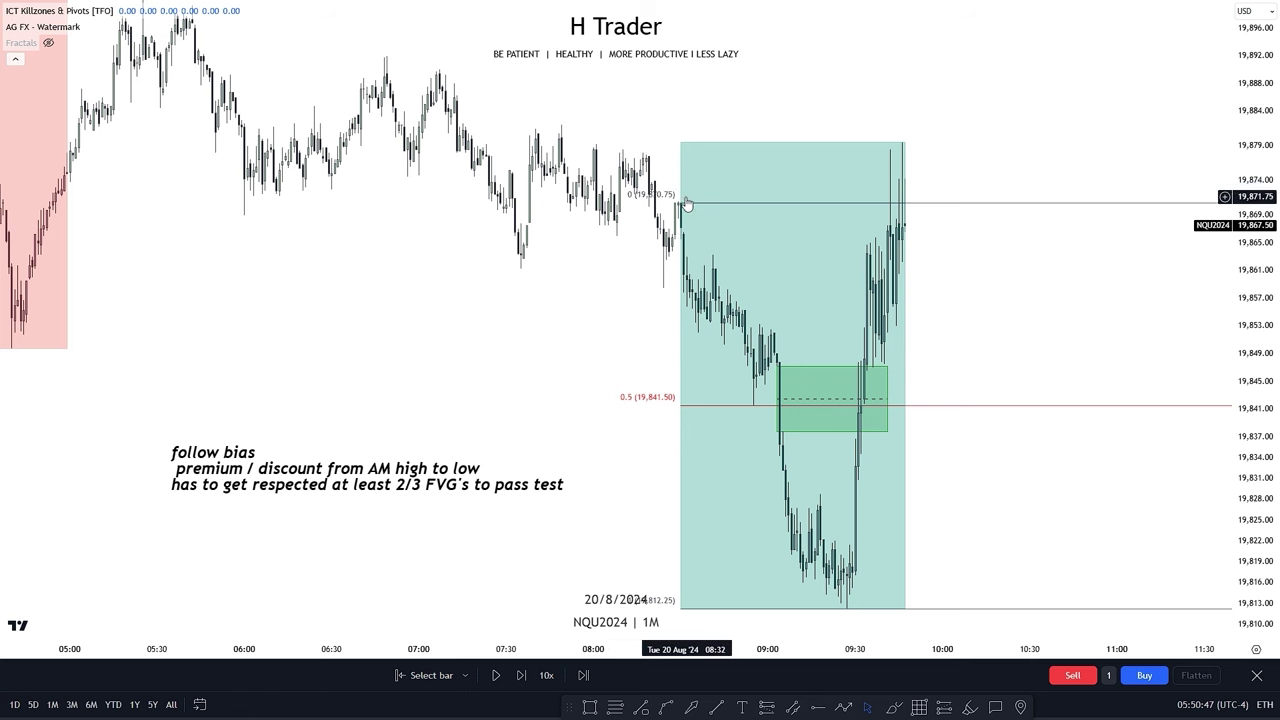
drag(618, 405, 585, 241)
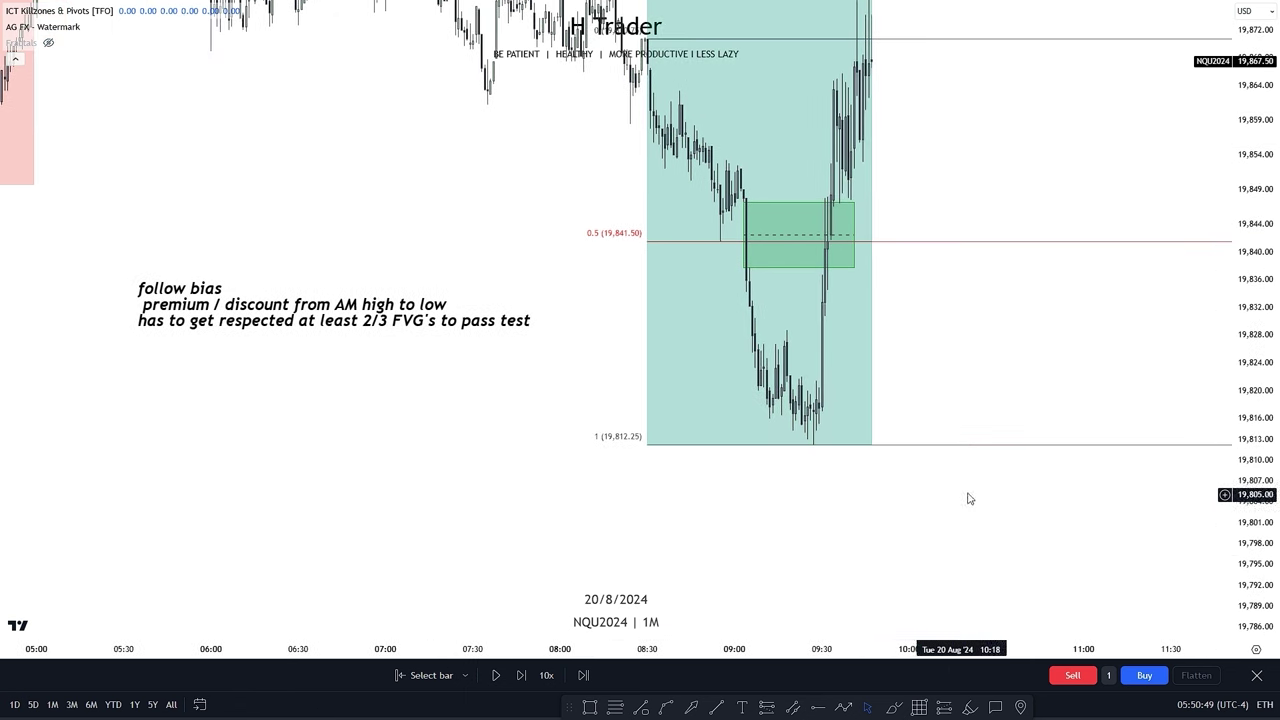
scroll(569, 451, left, 8)
drag(1244, 424, 1244, 385)
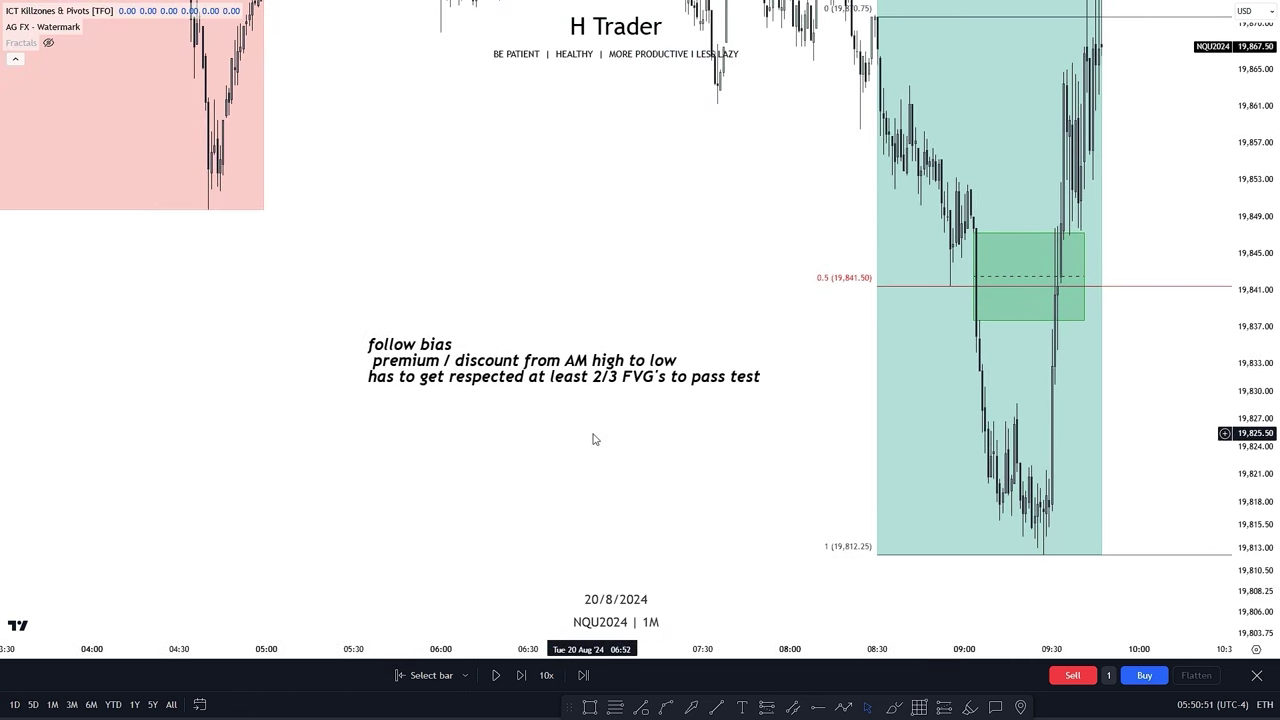
scroll(593, 439, up, 1)
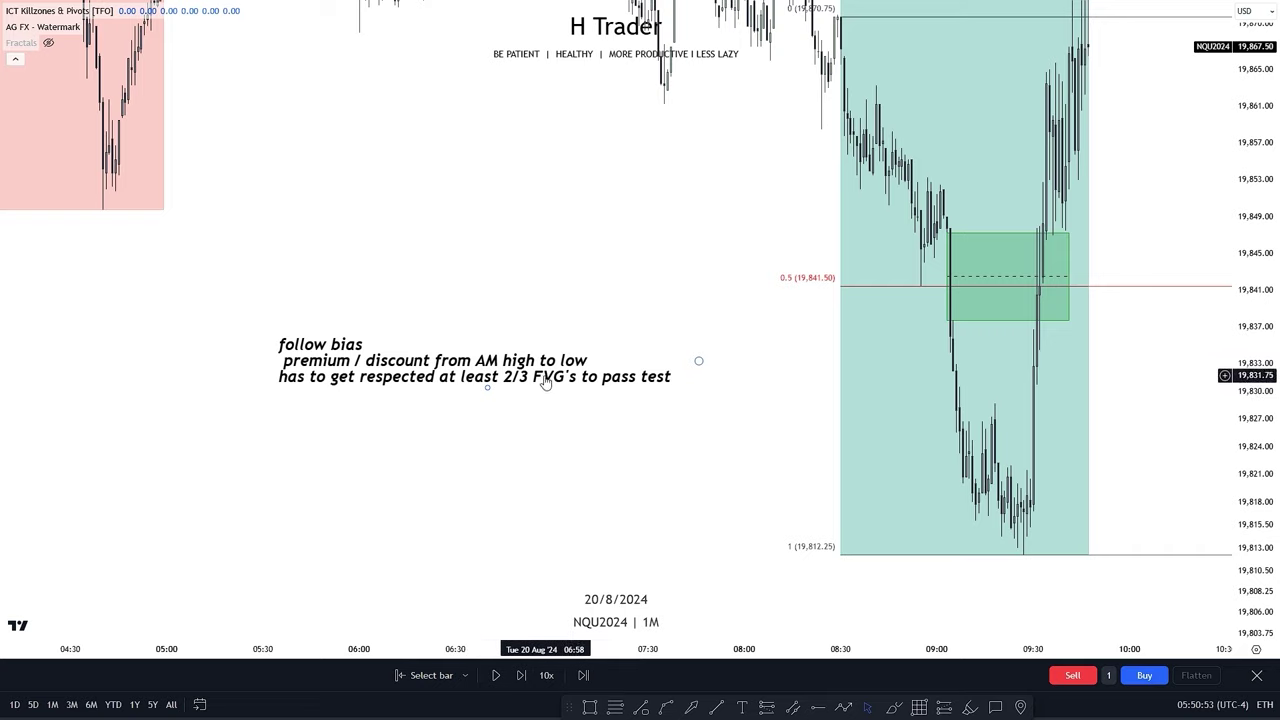
drag(657, 423, 463, 533)
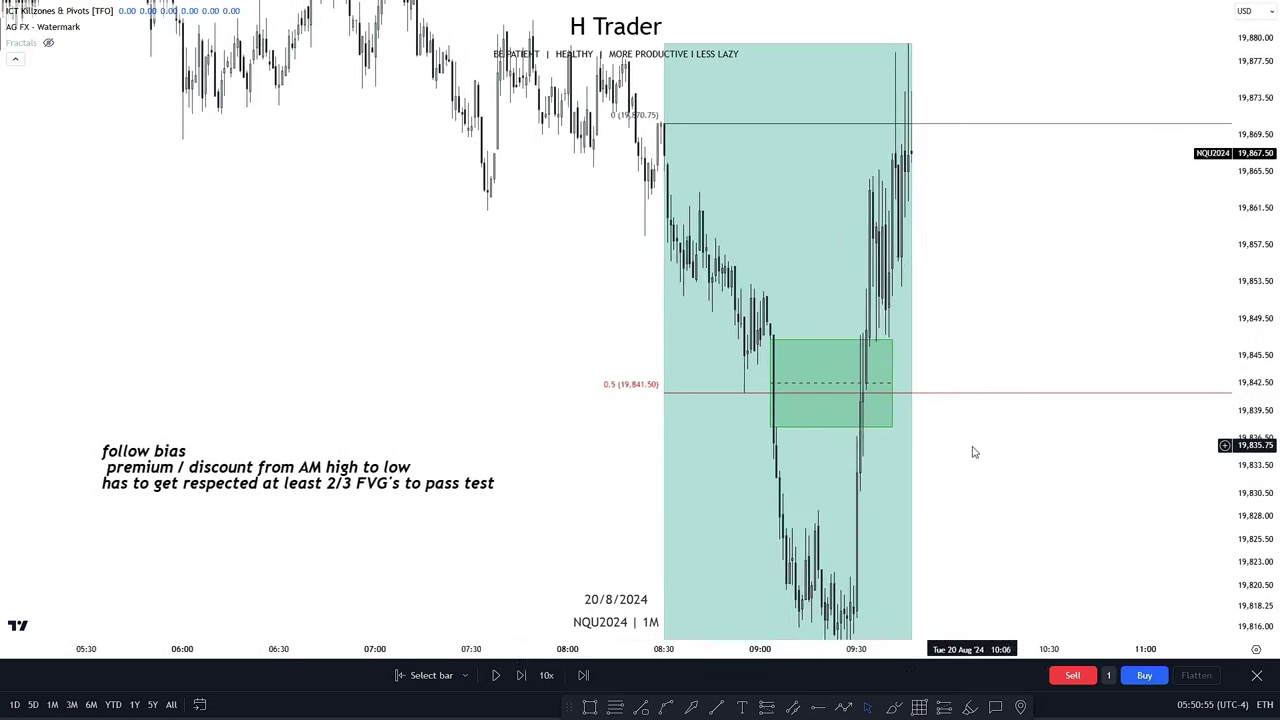
Step: Inspect the 20 August gap zone around the 0.5 retracement level and the candles trading back through it after 09:30
scroll(975, 452, up, 4)
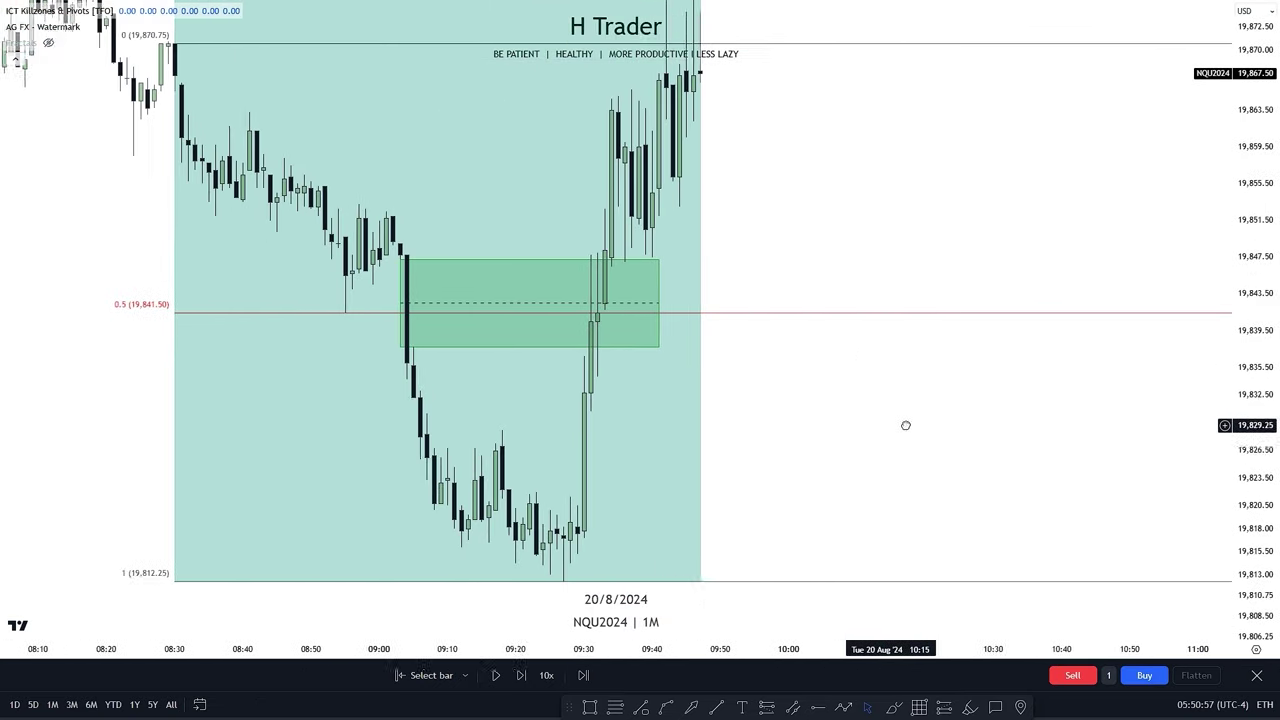
drag(906, 425, 958, 412)
drag(1245, 437, 1233, 375)
drag(961, 450, 979, 464)
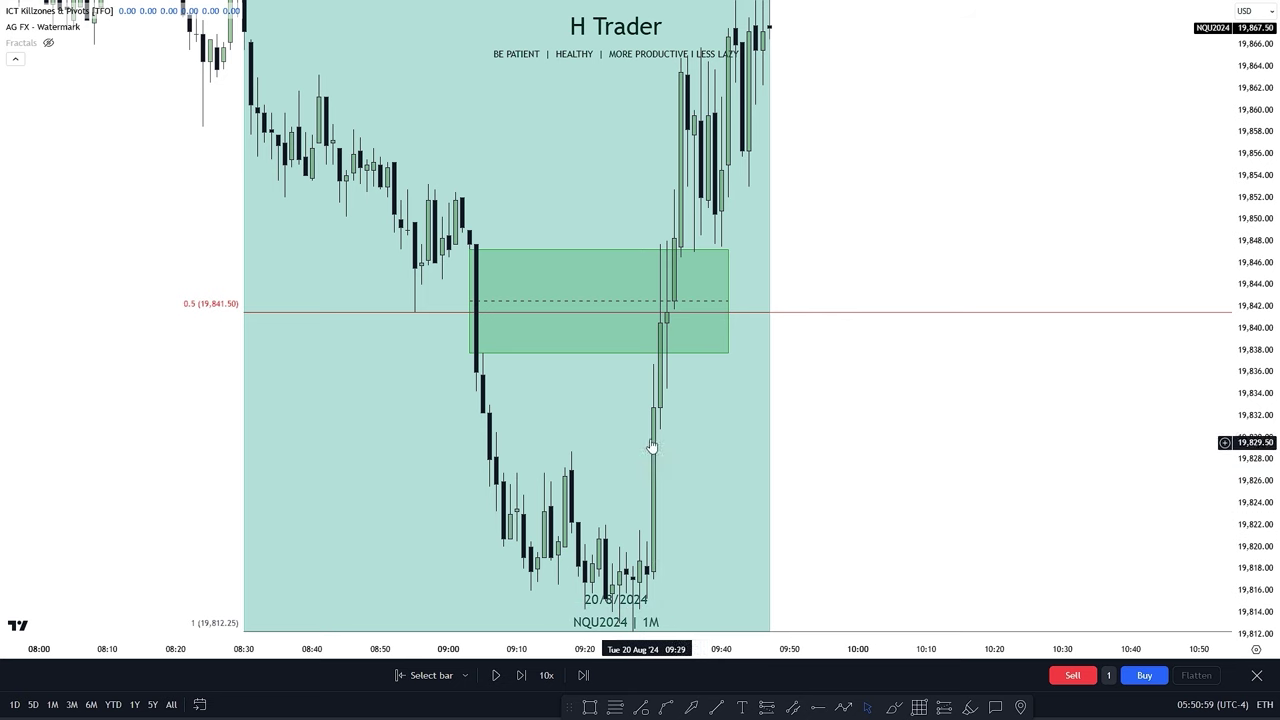
drag(951, 422, 928, 458)
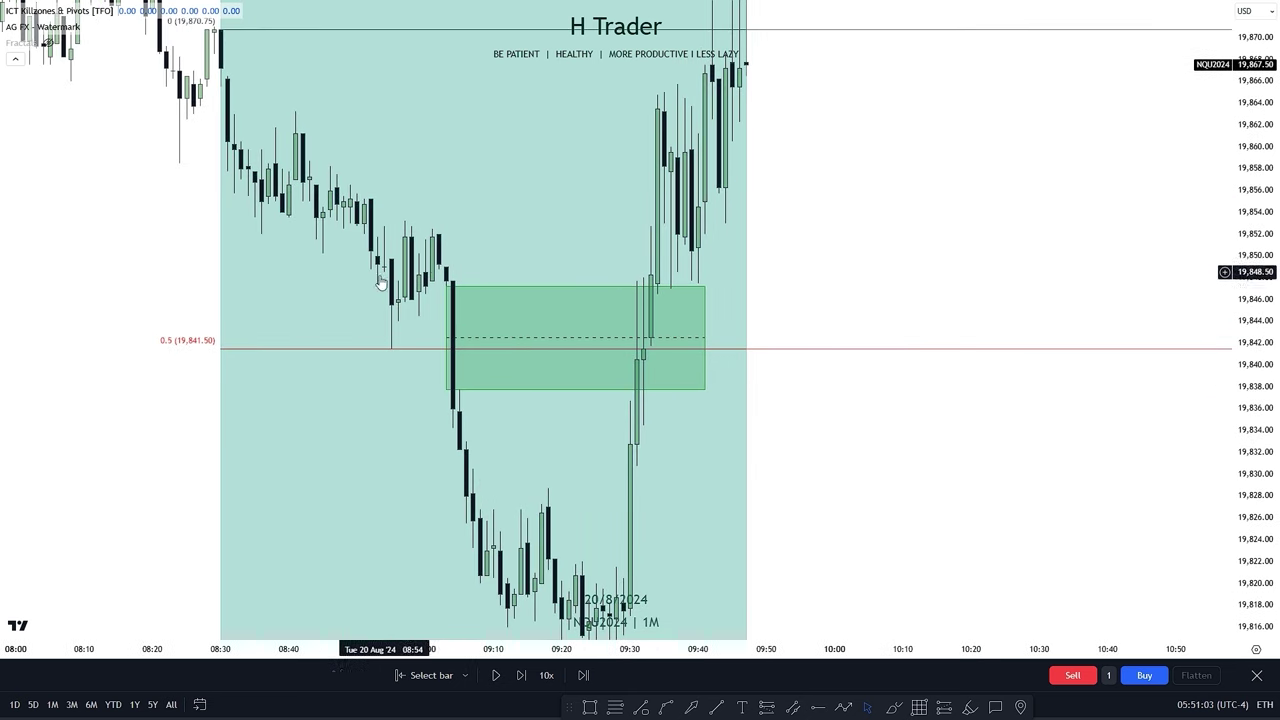
drag(840, 298, 865, 354)
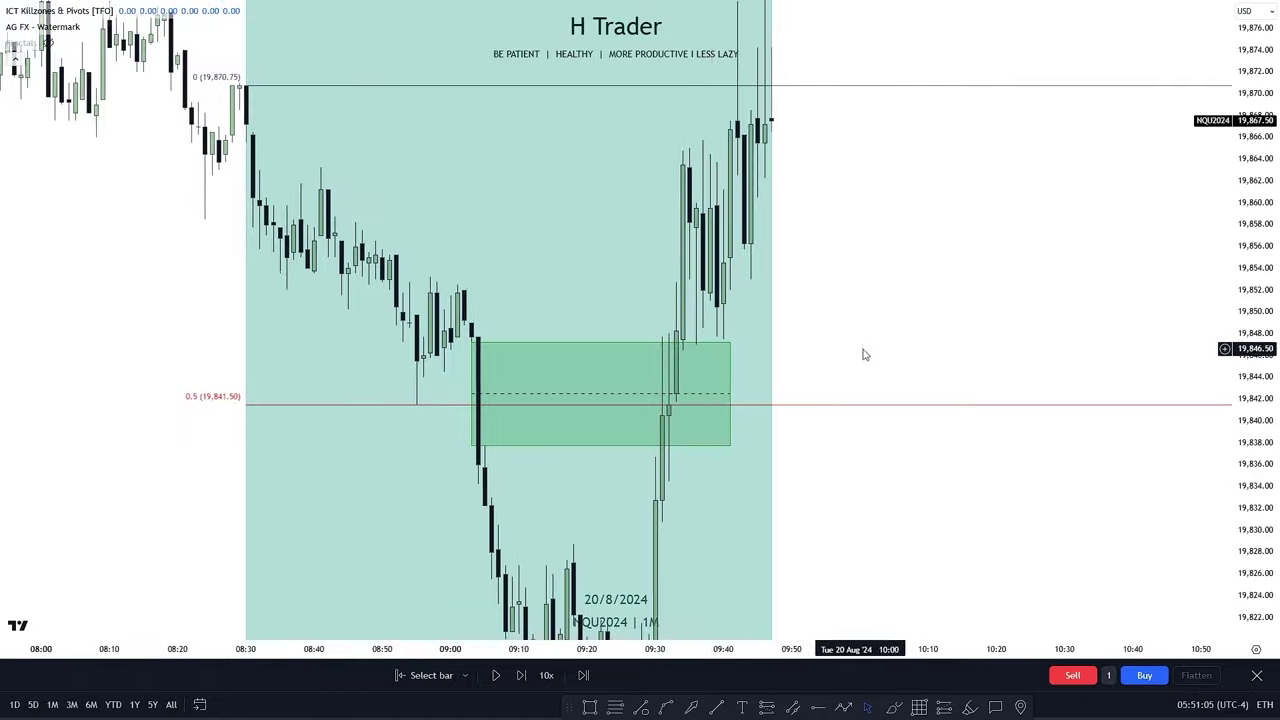
scroll(829, 334, up, 2)
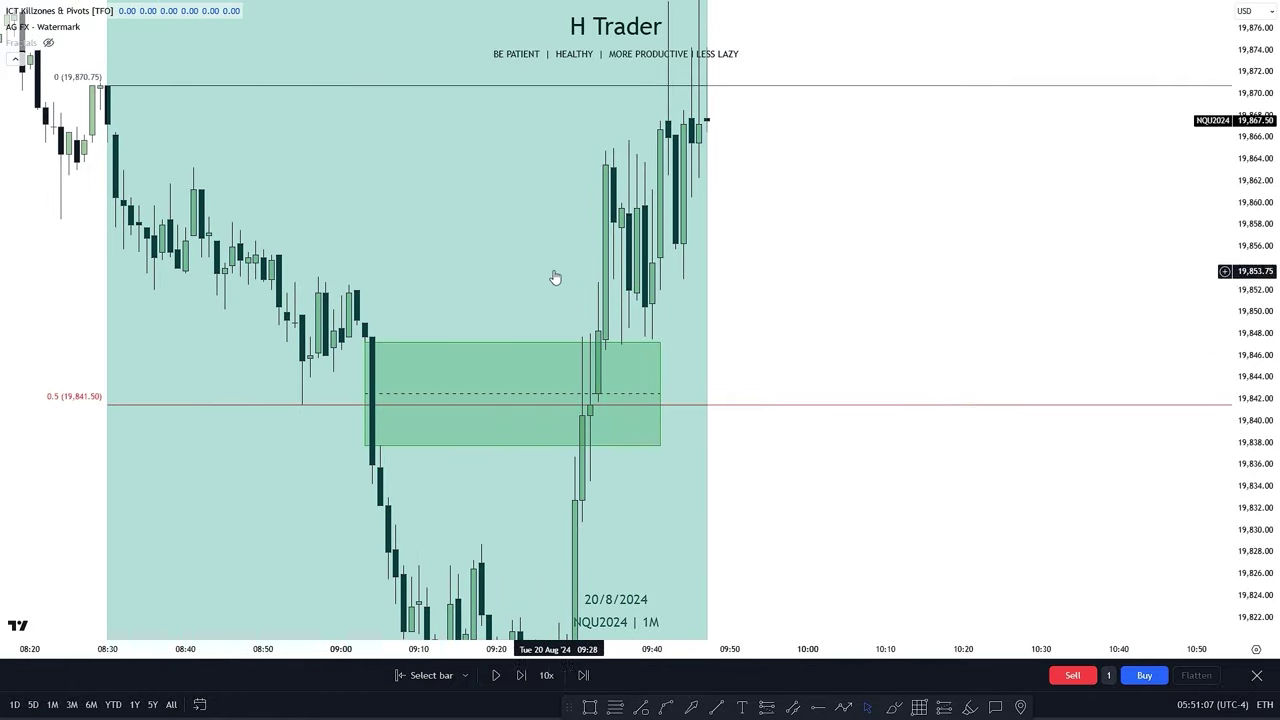
drag(861, 315, 949, 342)
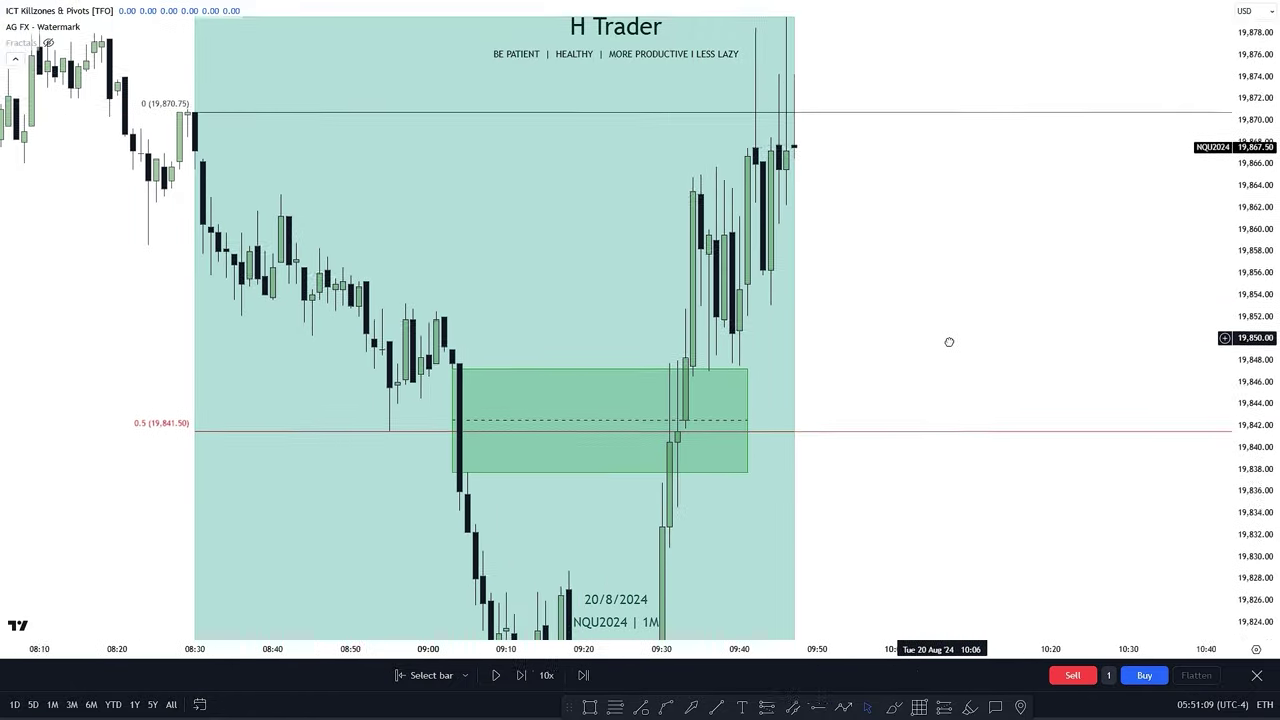
scroll(937, 486, down, 5)
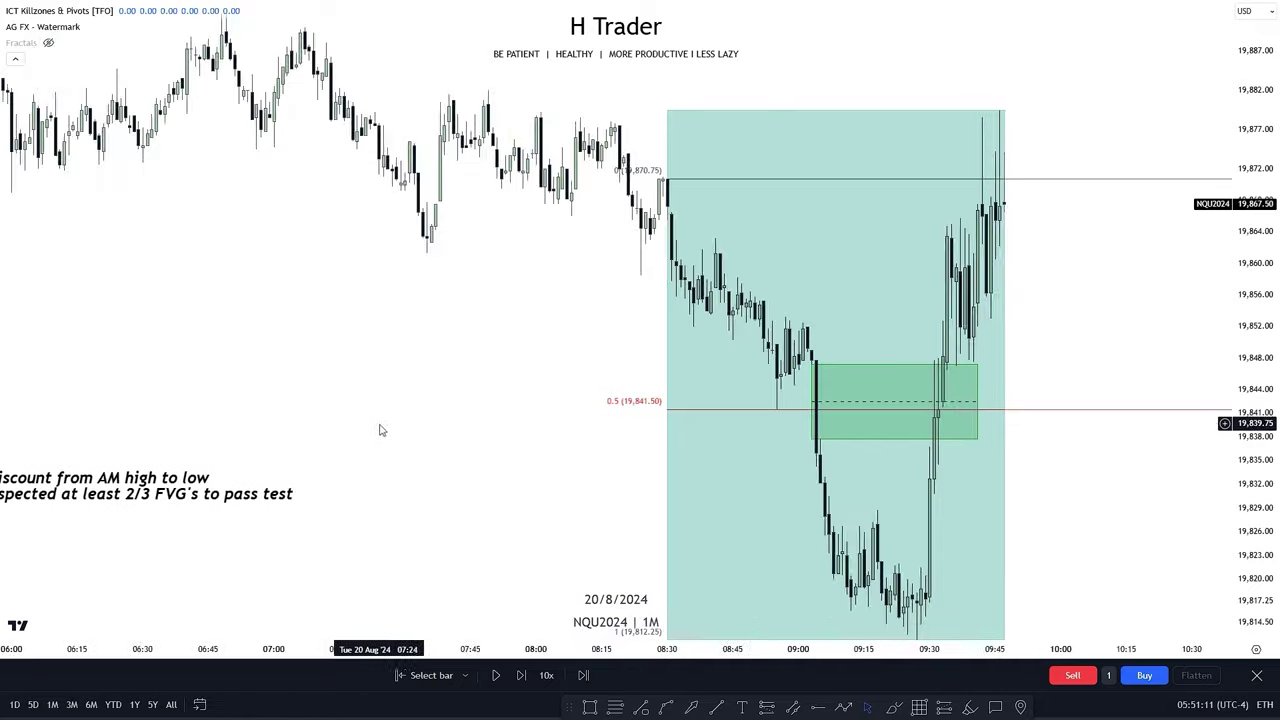
scroll(380, 430, down, 1)
drag(711, 453, 721, 354)
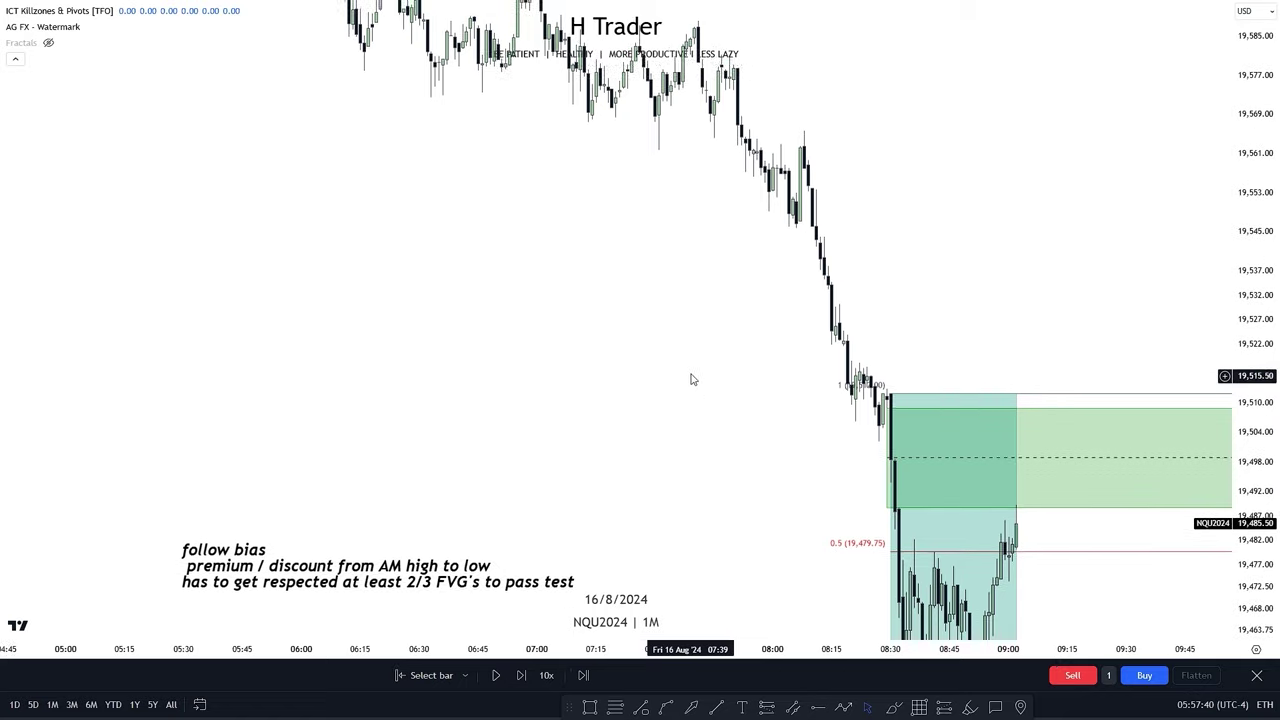
Step: Review the 16 August 1-minute decline from the overnight sessions into the AM range, alongside the rules note
scroll(690, 379, down, 7)
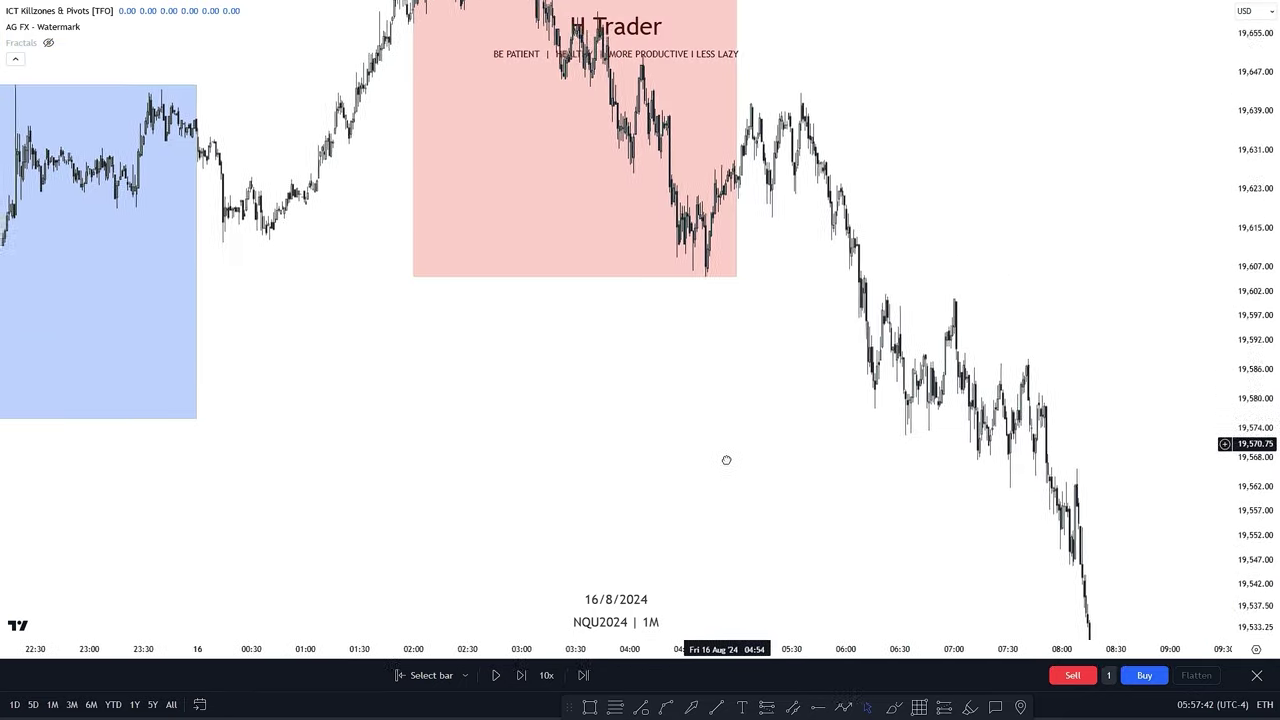
drag(726, 460, 716, 550)
drag(782, 559, 805, 334)
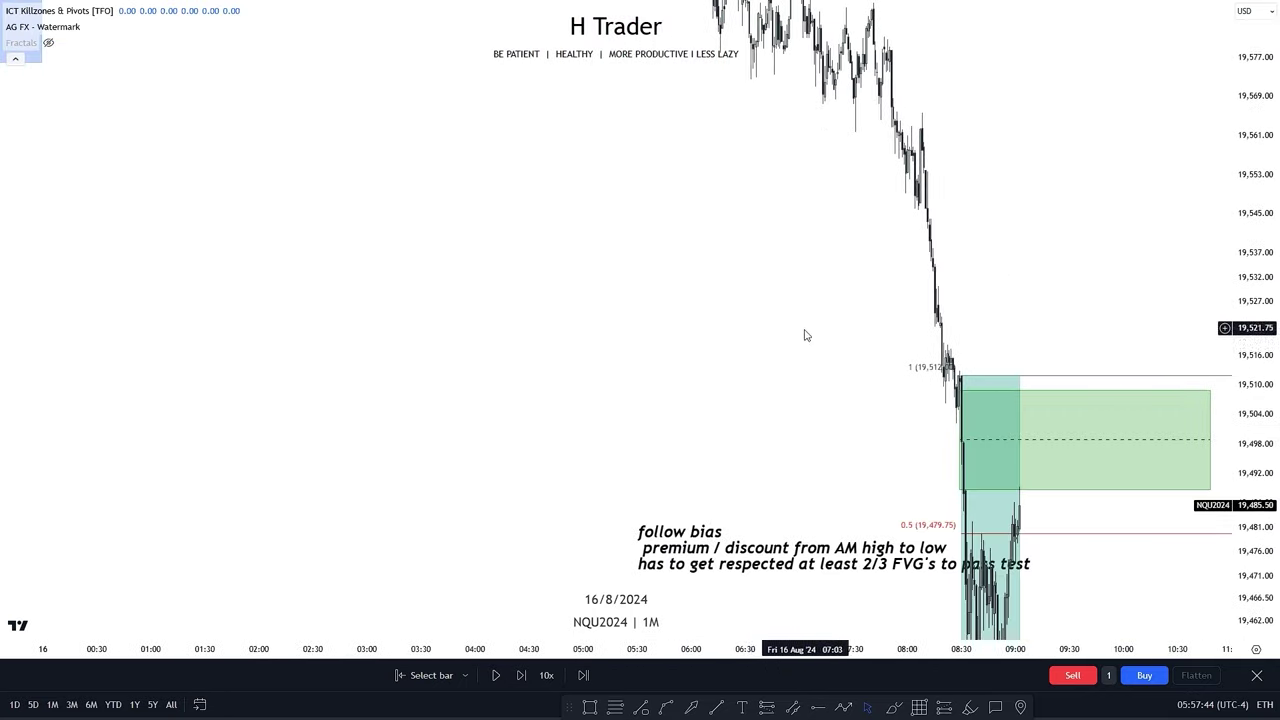
scroll(805, 334, up, 7)
drag(564, 392, 676, 193)
scroll(673, 294, up, 2)
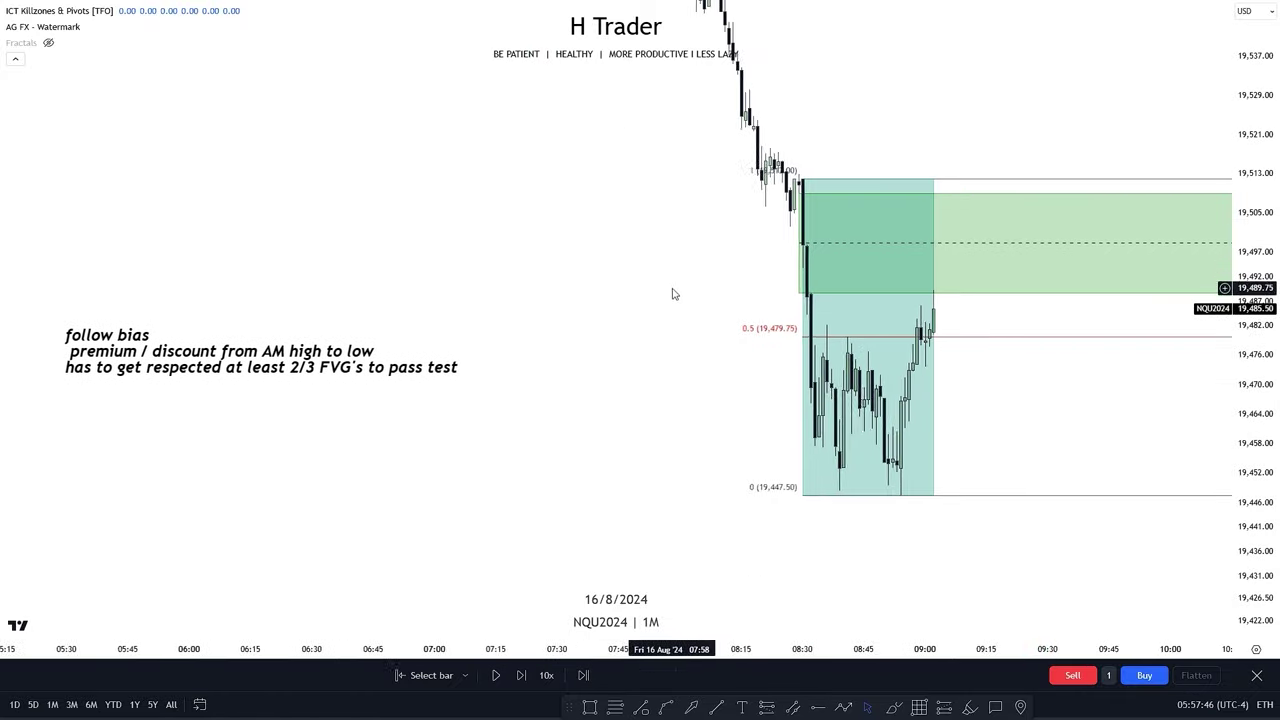
drag(665, 347, 737, 386)
drag(1255, 386, 1255, 340)
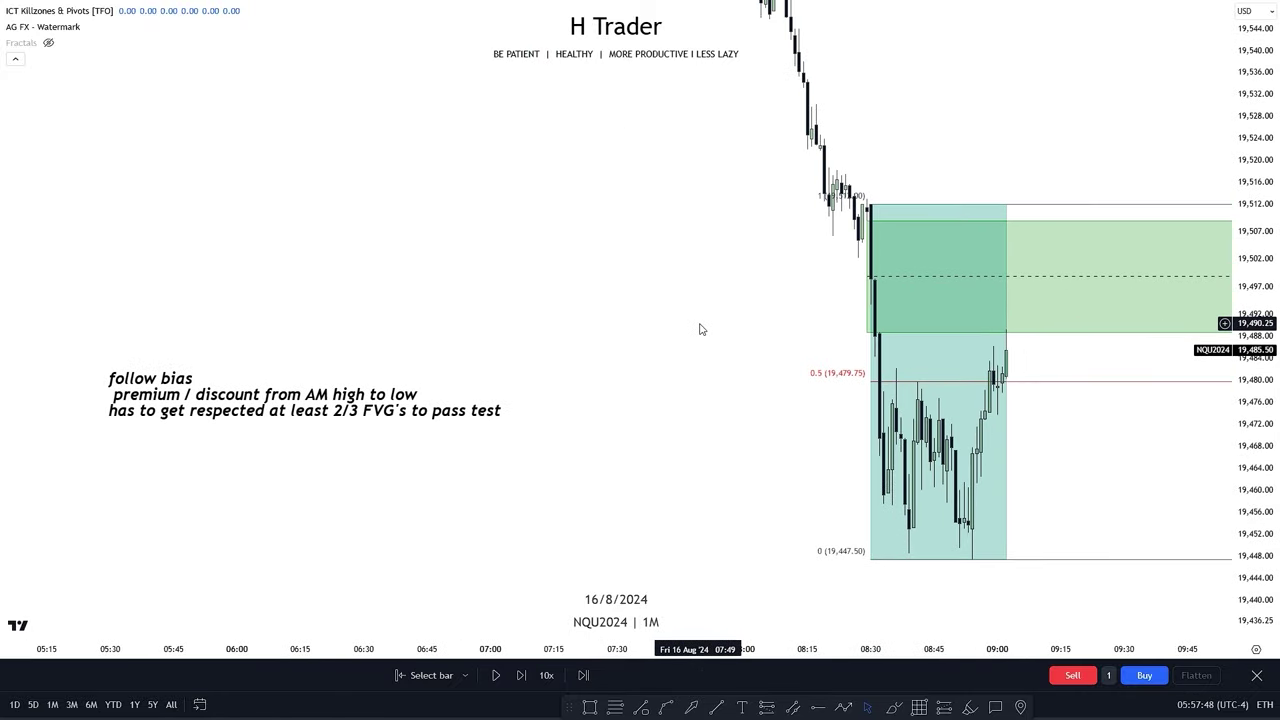
drag(700, 329, 694, 251)
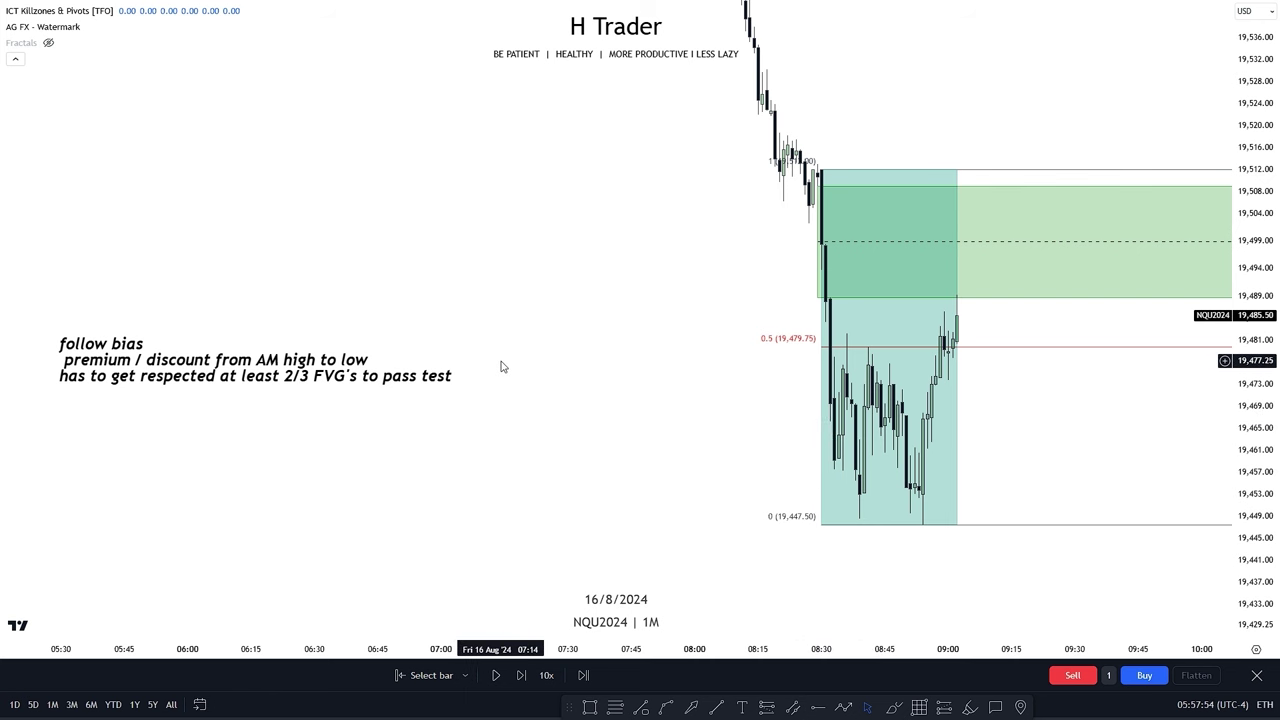
Step: Examine the 16 August gap zone above the 0.5 retracement level and the candles approaching it around 09:00
drag(757, 329, 502, 364)
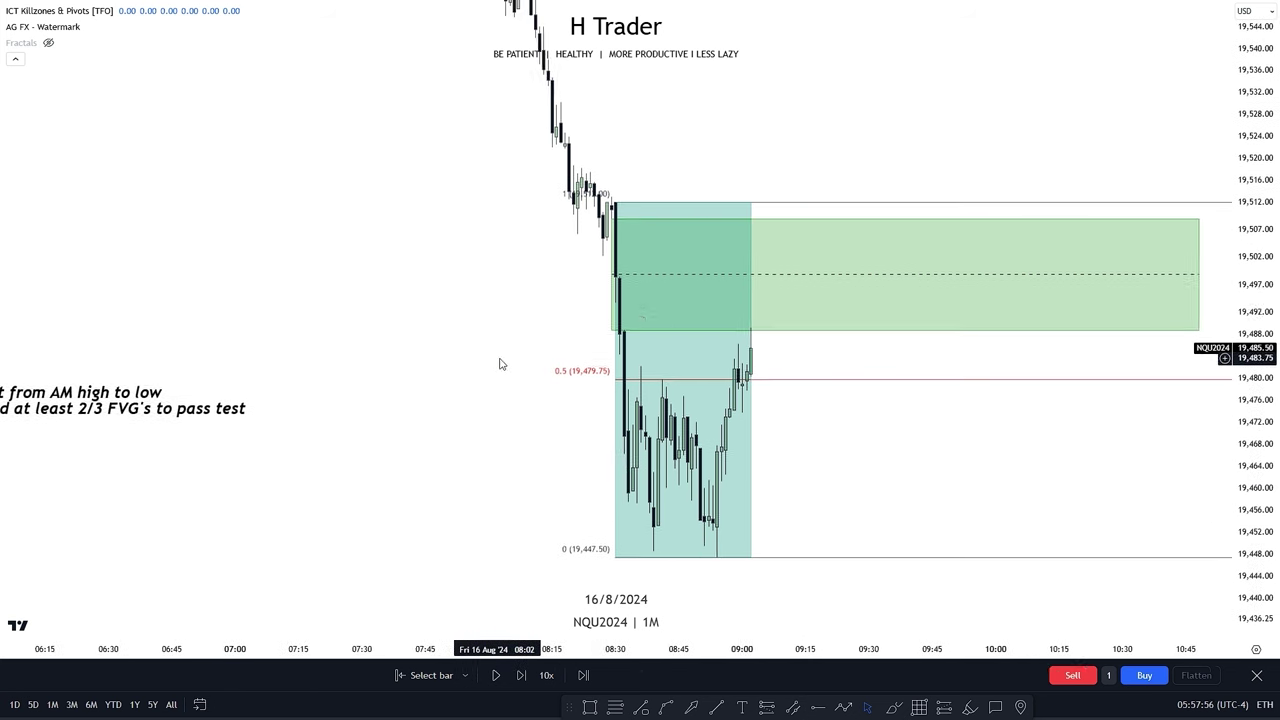
scroll(501, 364, up, 2)
scroll(538, 325, up, 2)
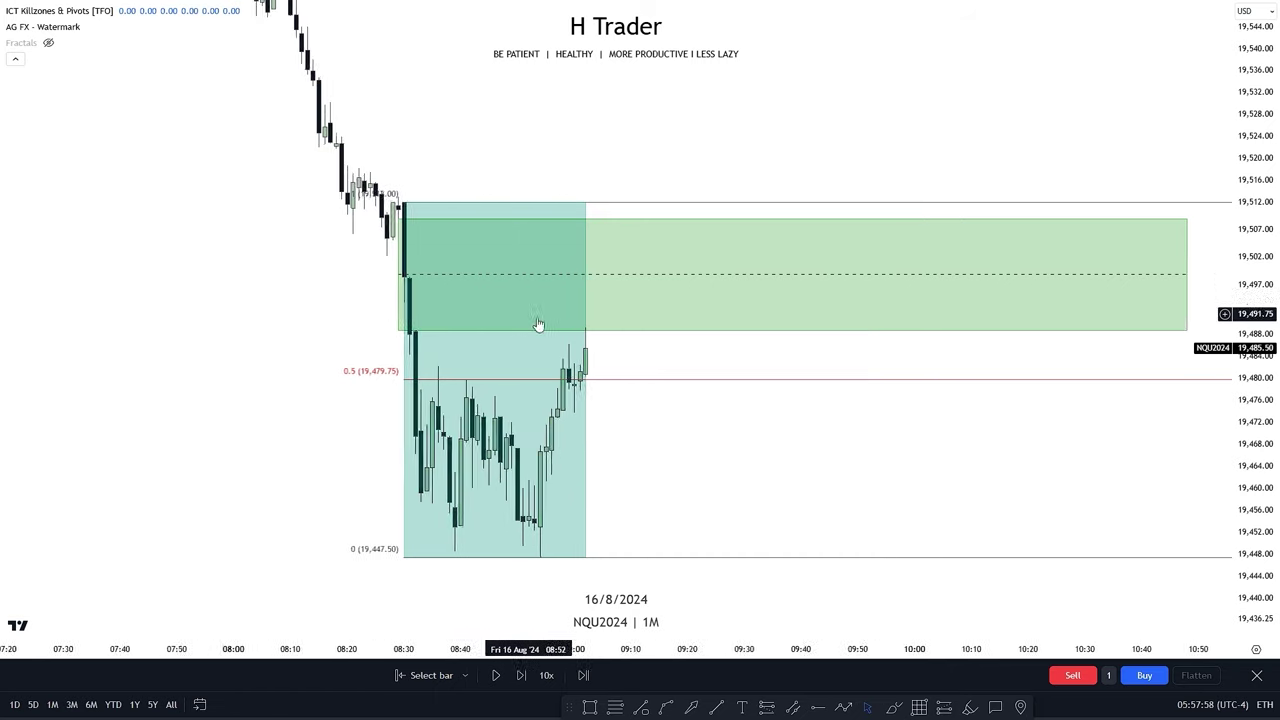
scroll(537, 319, up, 1)
drag(692, 446, 735, 449)
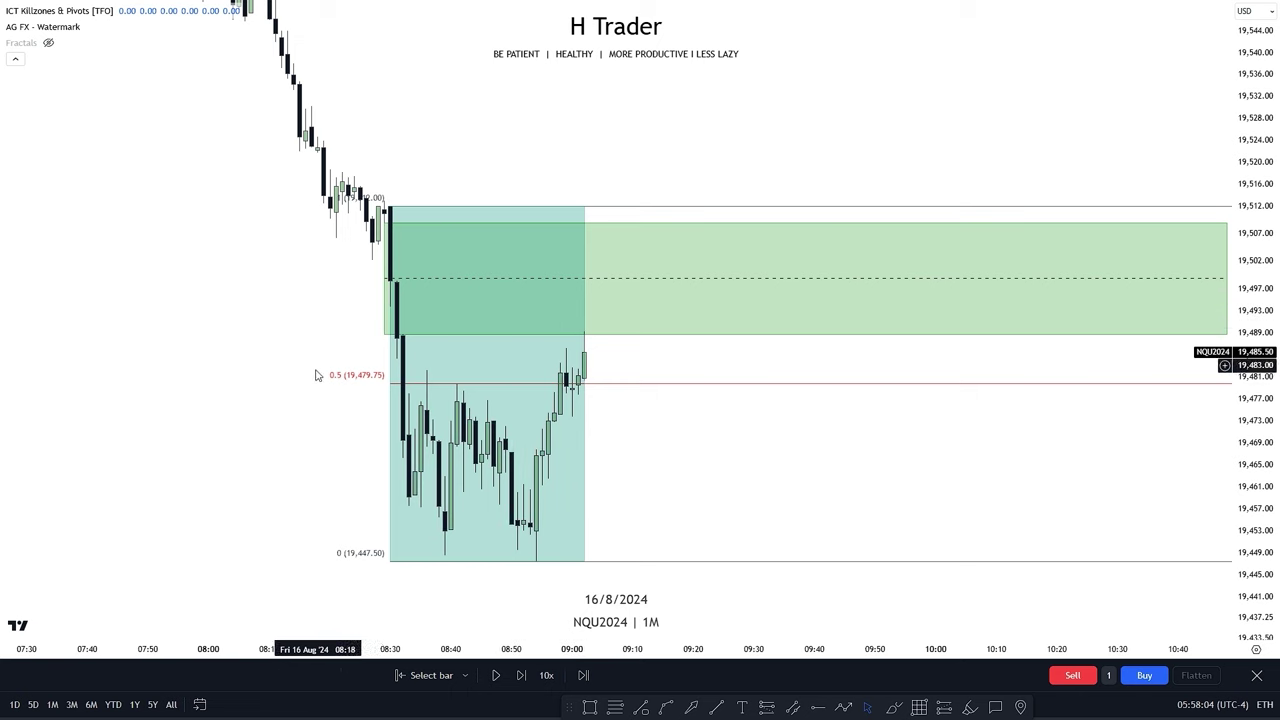
drag(315, 375, 381, 368)
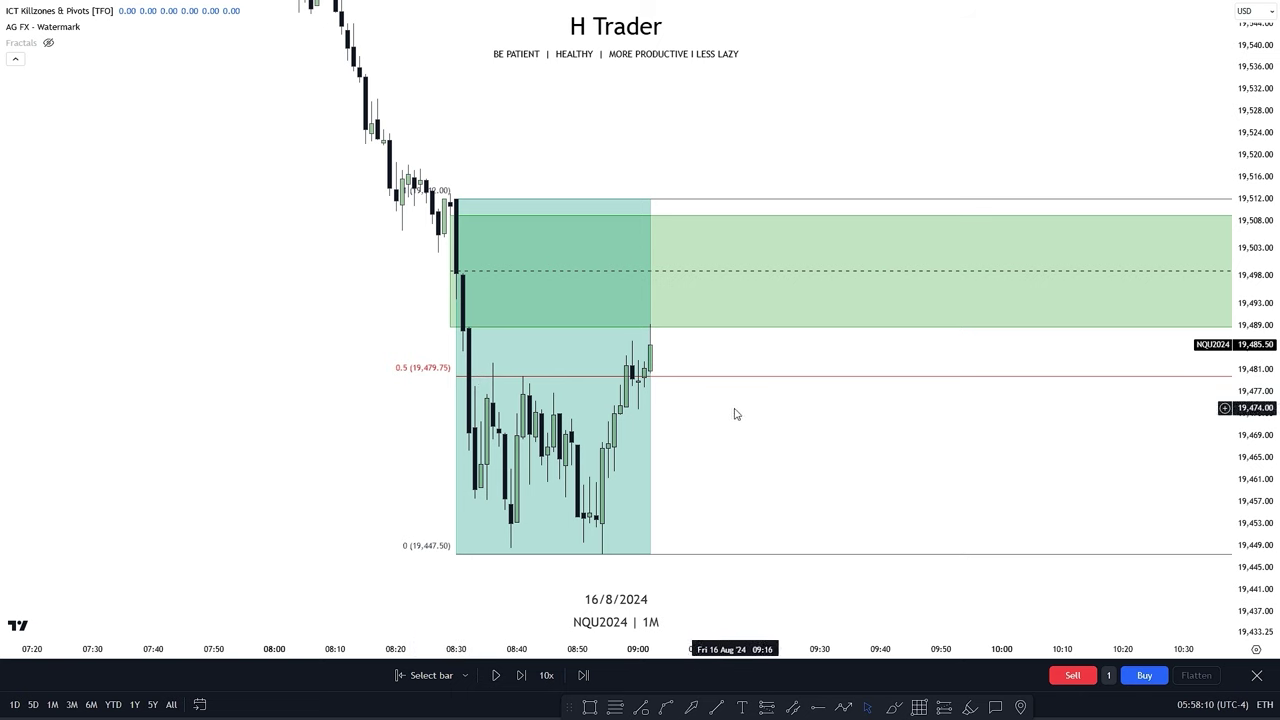
Step: Play the 16 August bar replay from about 09:02 at 10x speed and pause it around 09:38
scroll(766, 446, down, 3)
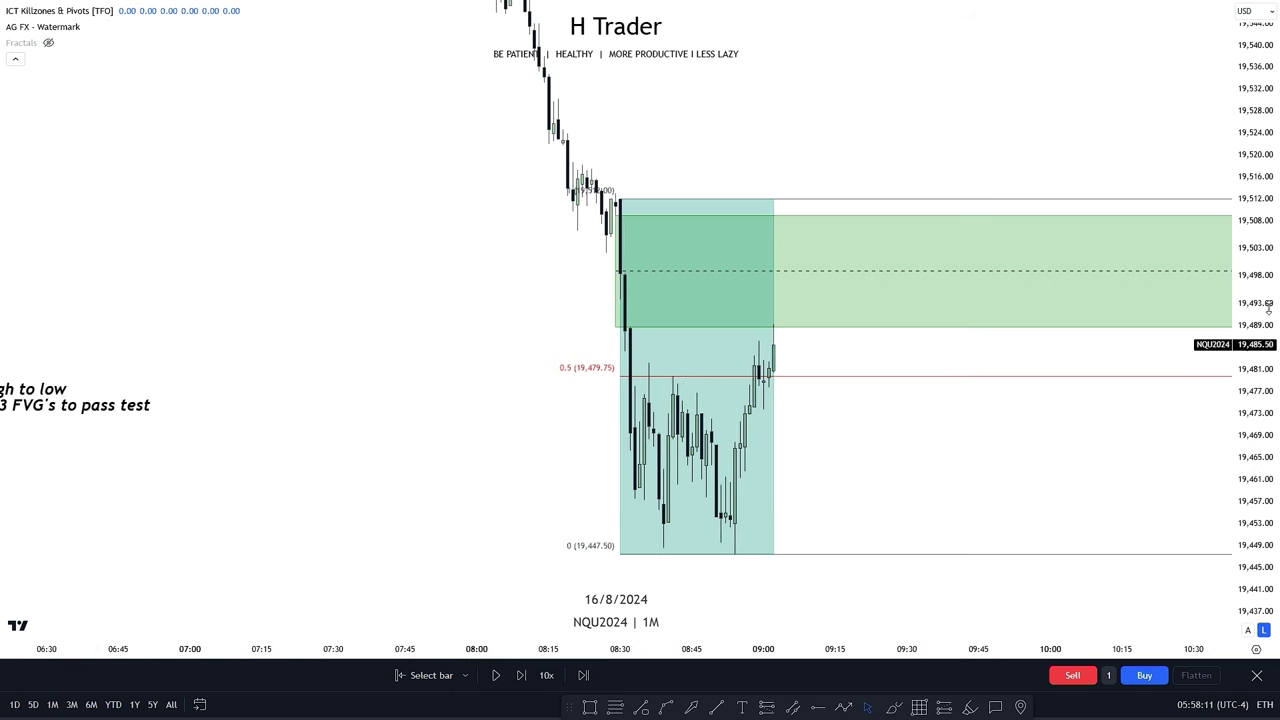
click(491, 684)
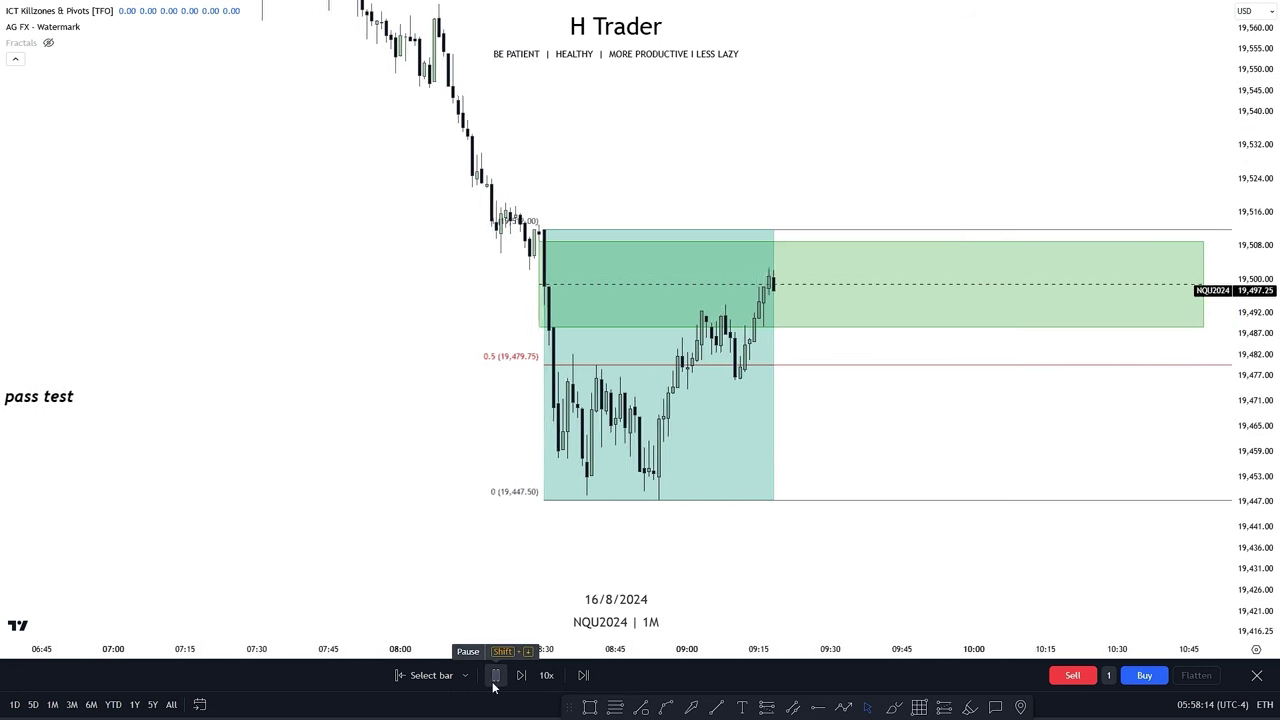
click(495, 677)
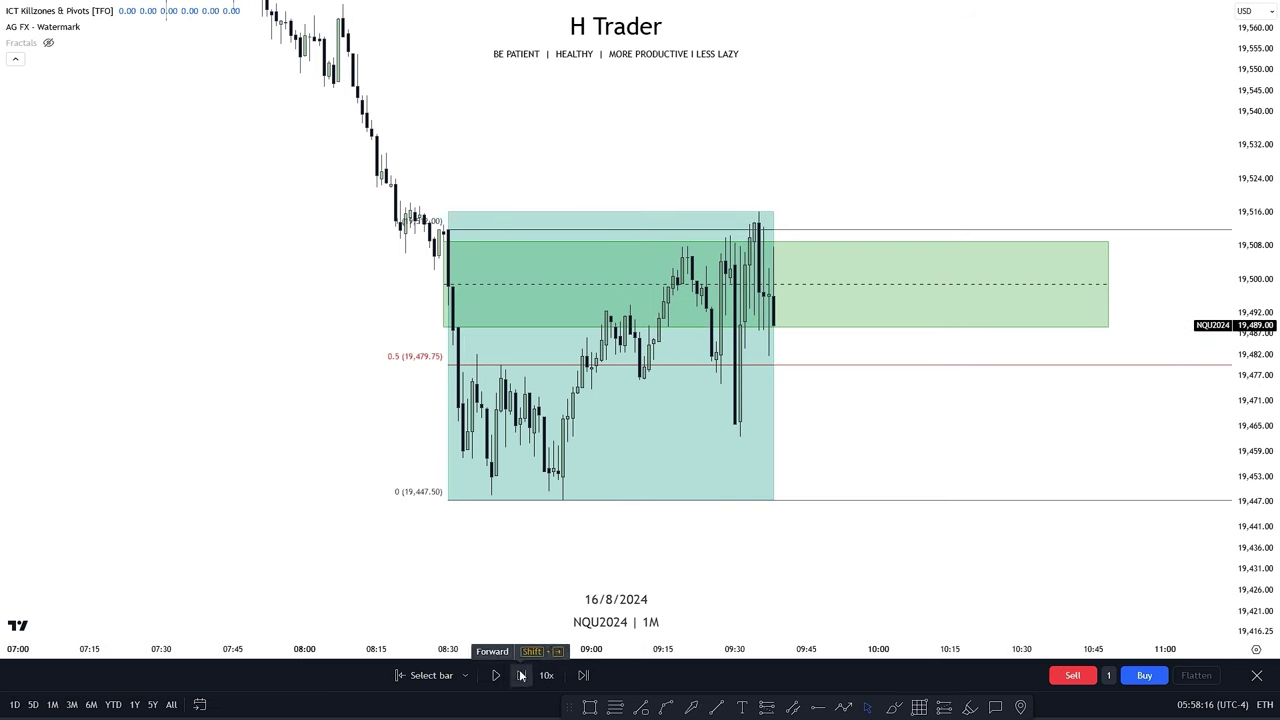
Step: Advance the paused 16 August 1-minute replay by one bar
click(521, 676)
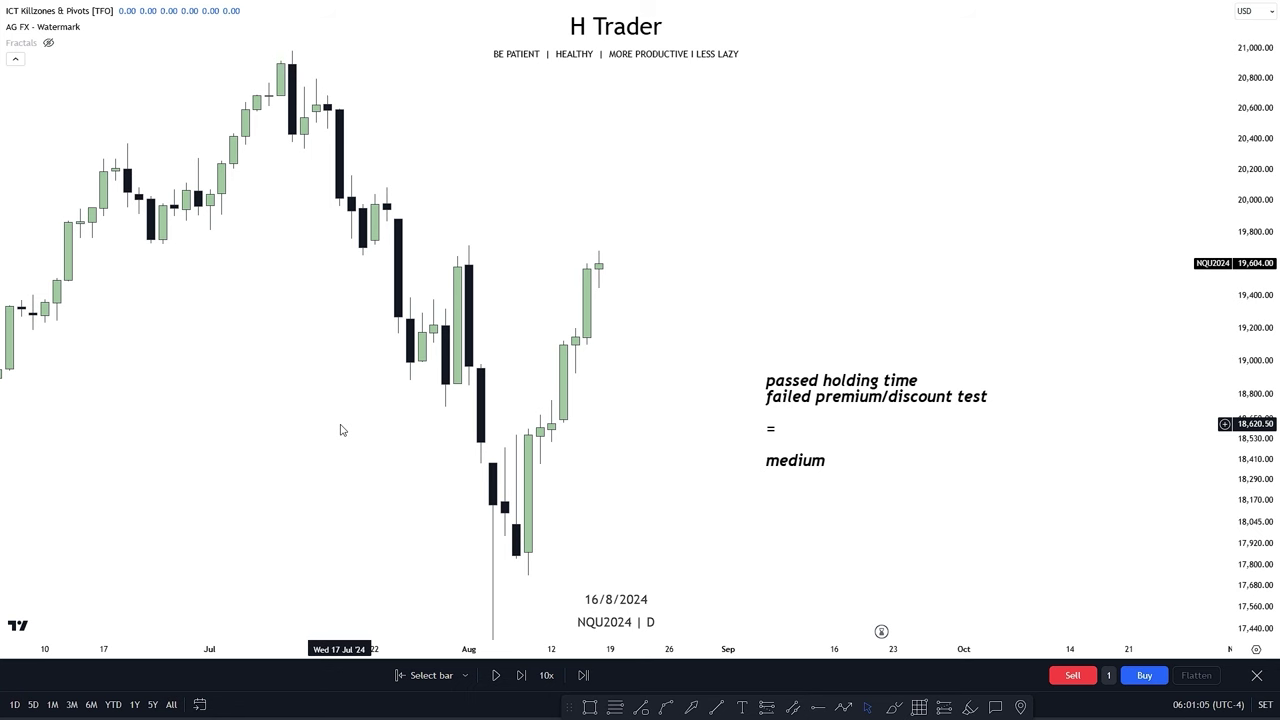
Step: Move the "passed holding time / failed premium/discount test = medium" note closer to the August candles on the daily chart
drag(618, 450, 594, 397)
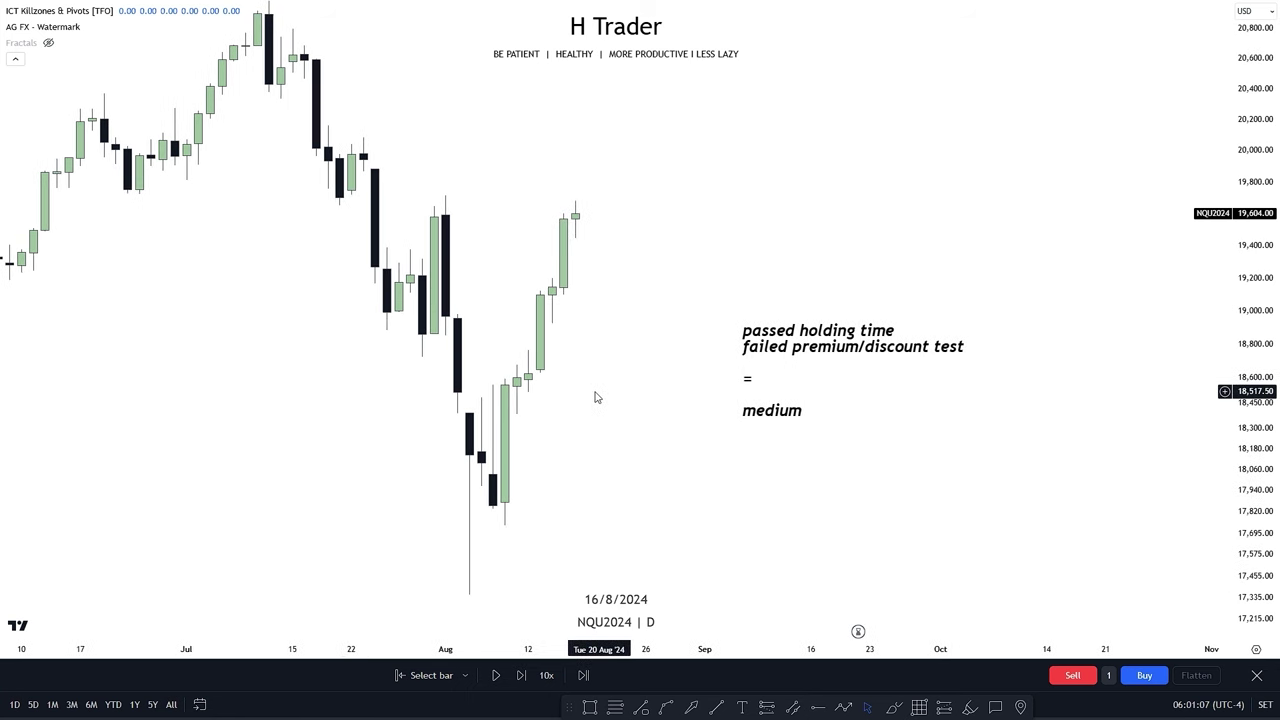
scroll(728, 439, up, 1)
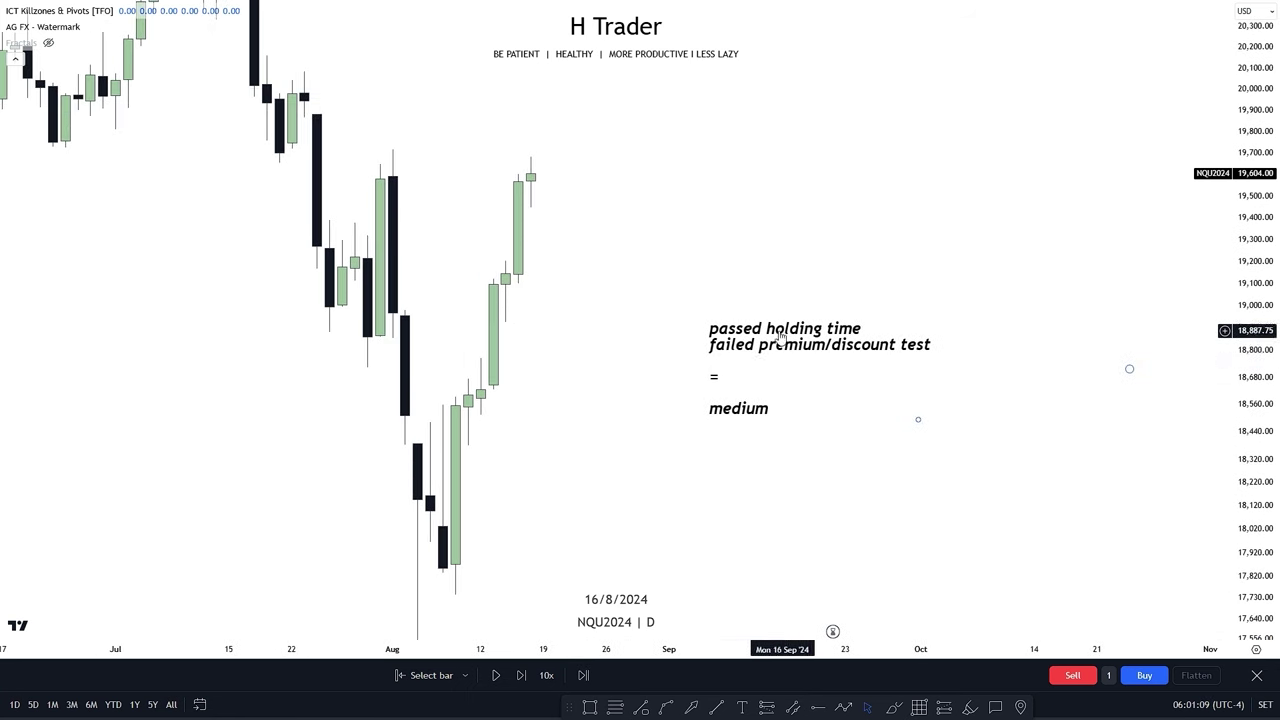
drag(780, 334, 705, 374)
click(773, 294)
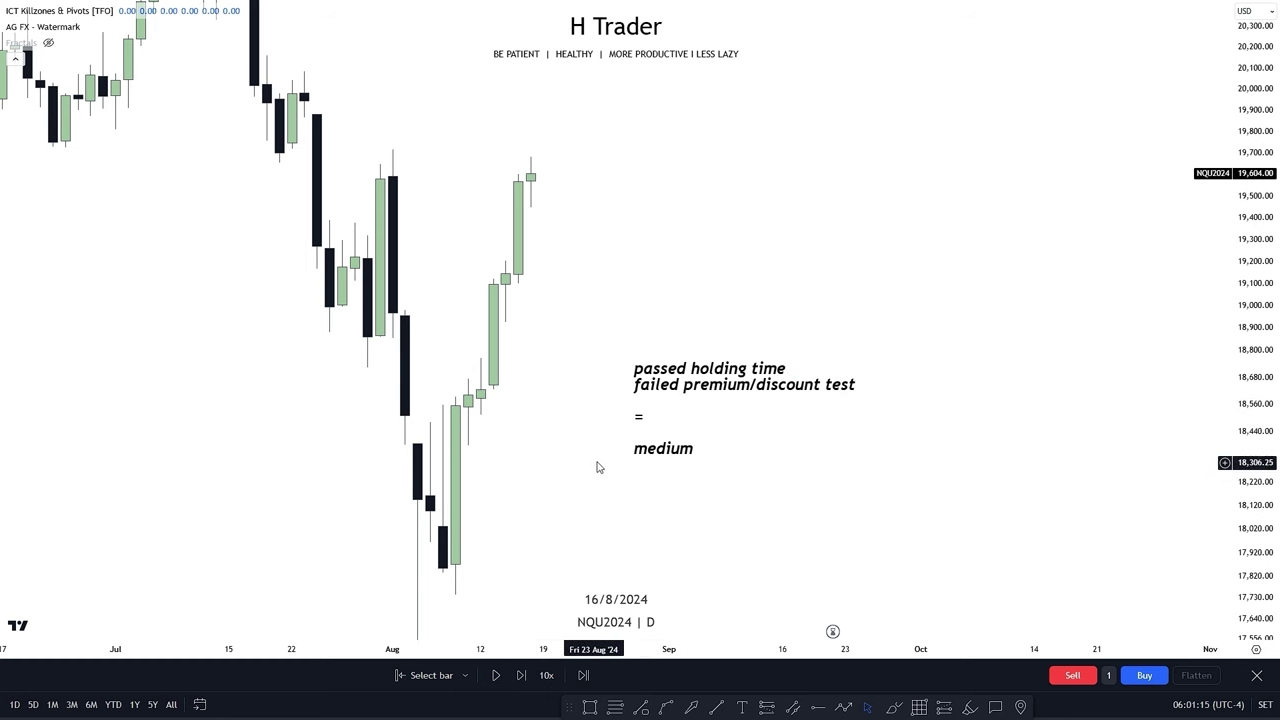
drag(570, 447, 635, 458)
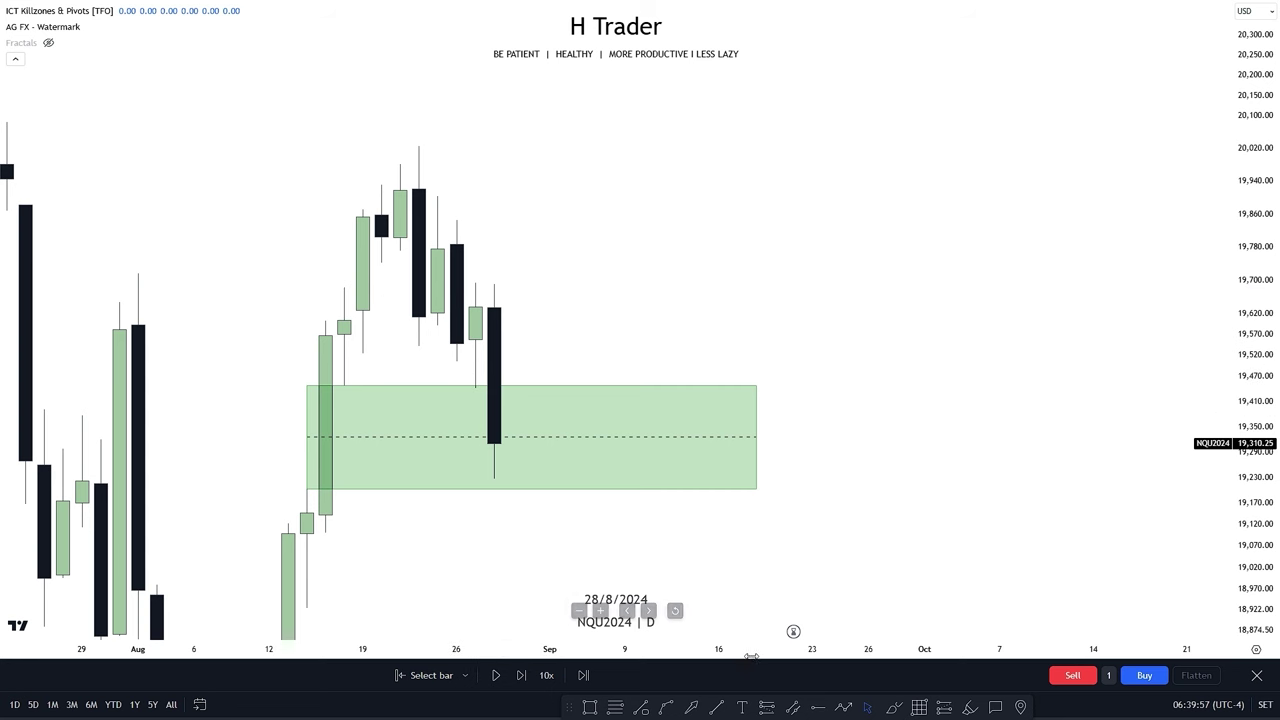
Step: Mark the 27 August daily candle's low at 19,441.50 and high at 19,694.25 with short horizontal trend lines extending past the last candle
click(717, 707)
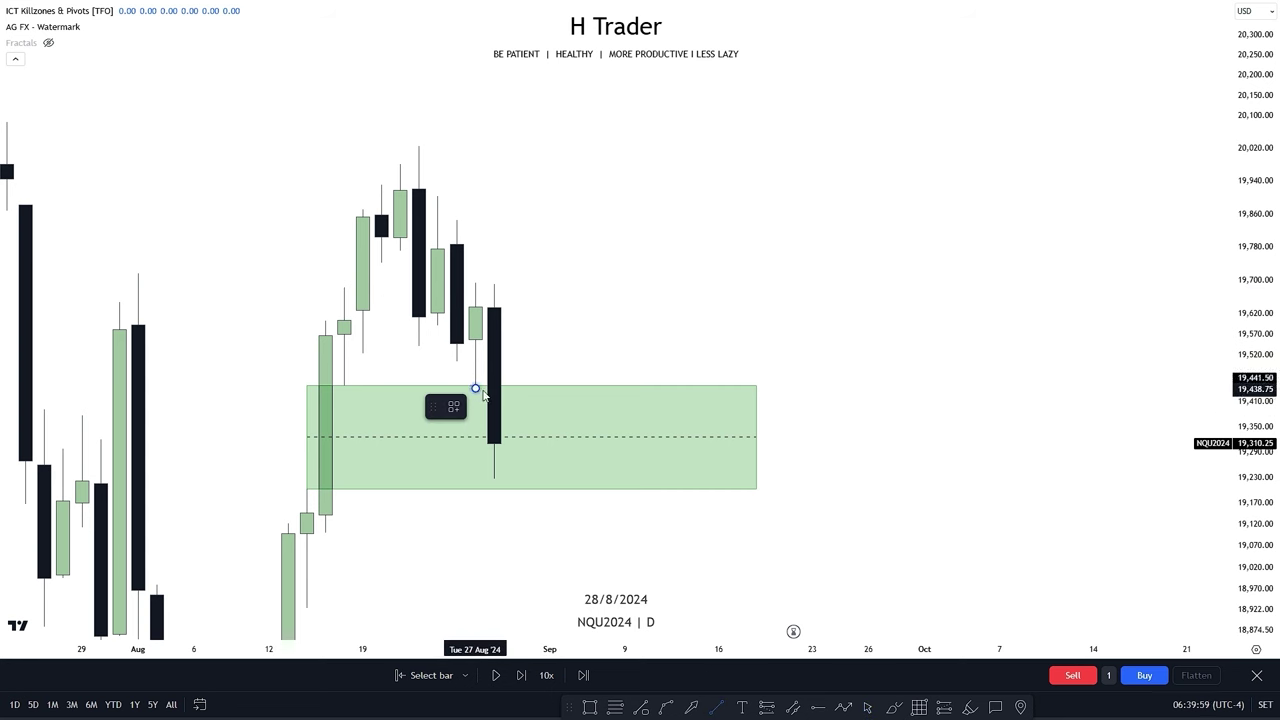
click(568, 390)
click(630, 330)
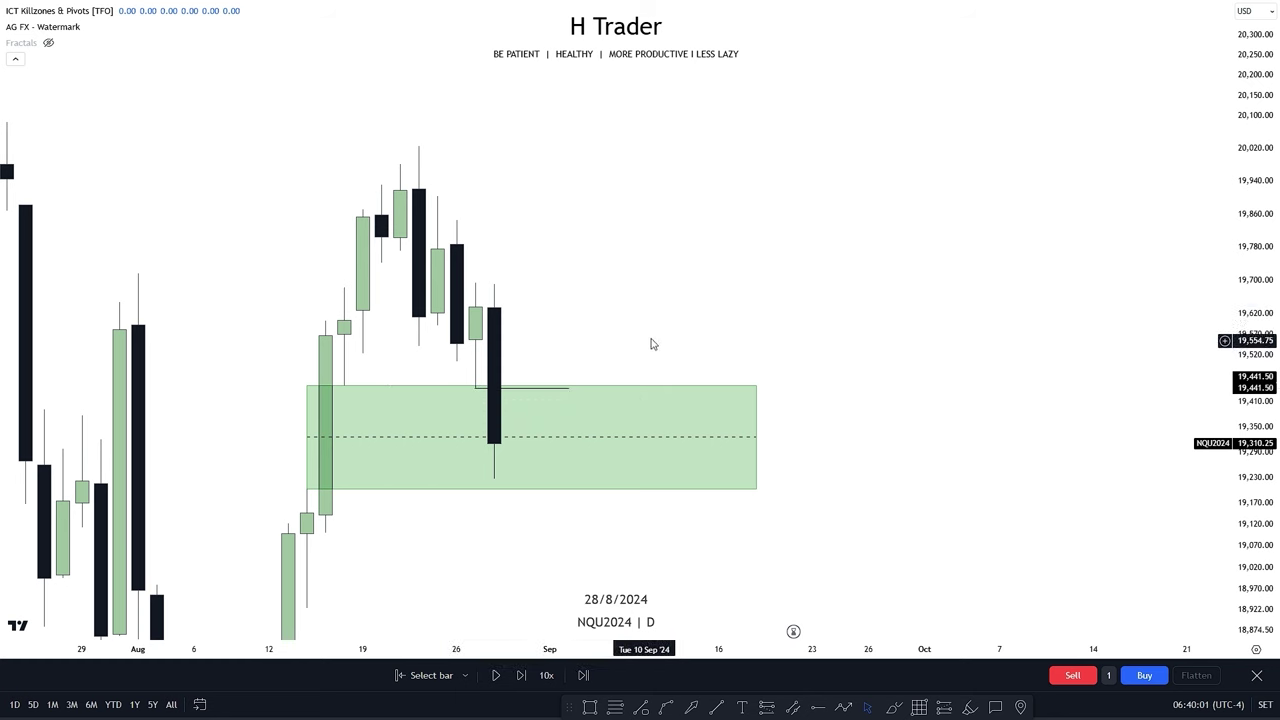
drag(589, 320, 554, 359)
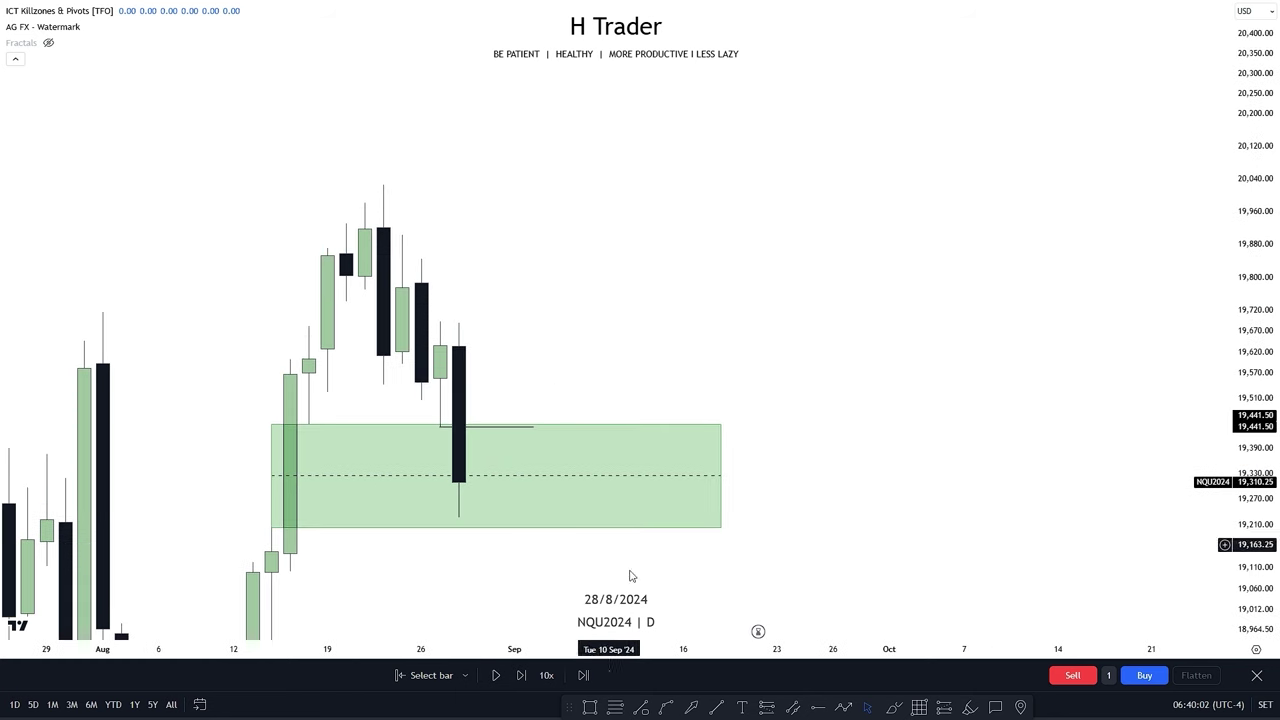
click(716, 707)
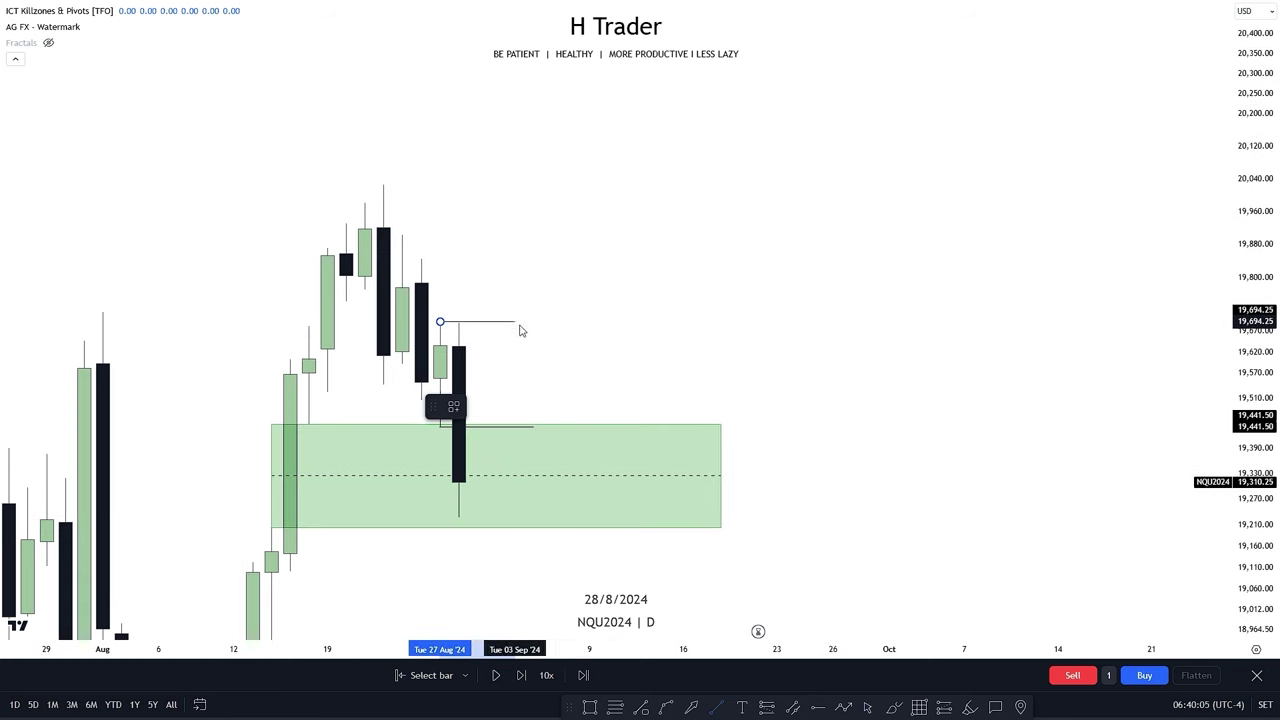
click(519, 330)
click(586, 343)
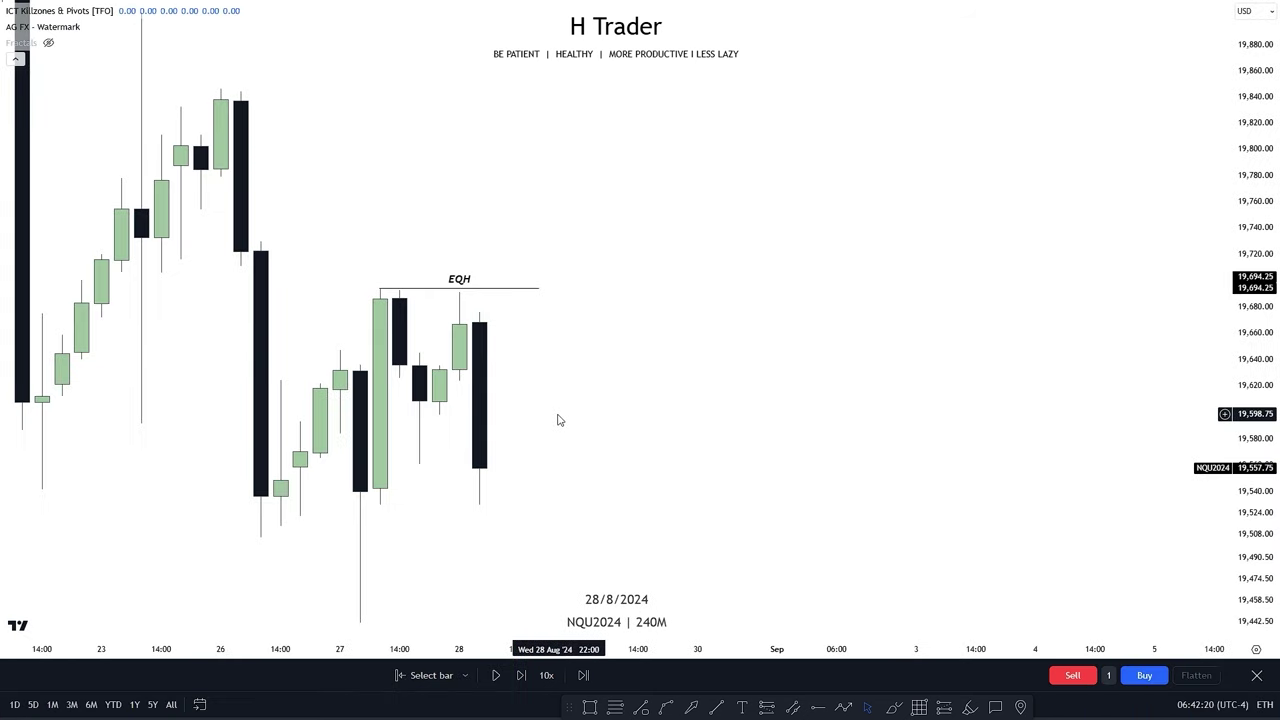
Step: Draw a horizontal trend line at 19,692.75 just under the EQH line up to 28 August 18:00, and delete it
drag(560, 420, 583, 491)
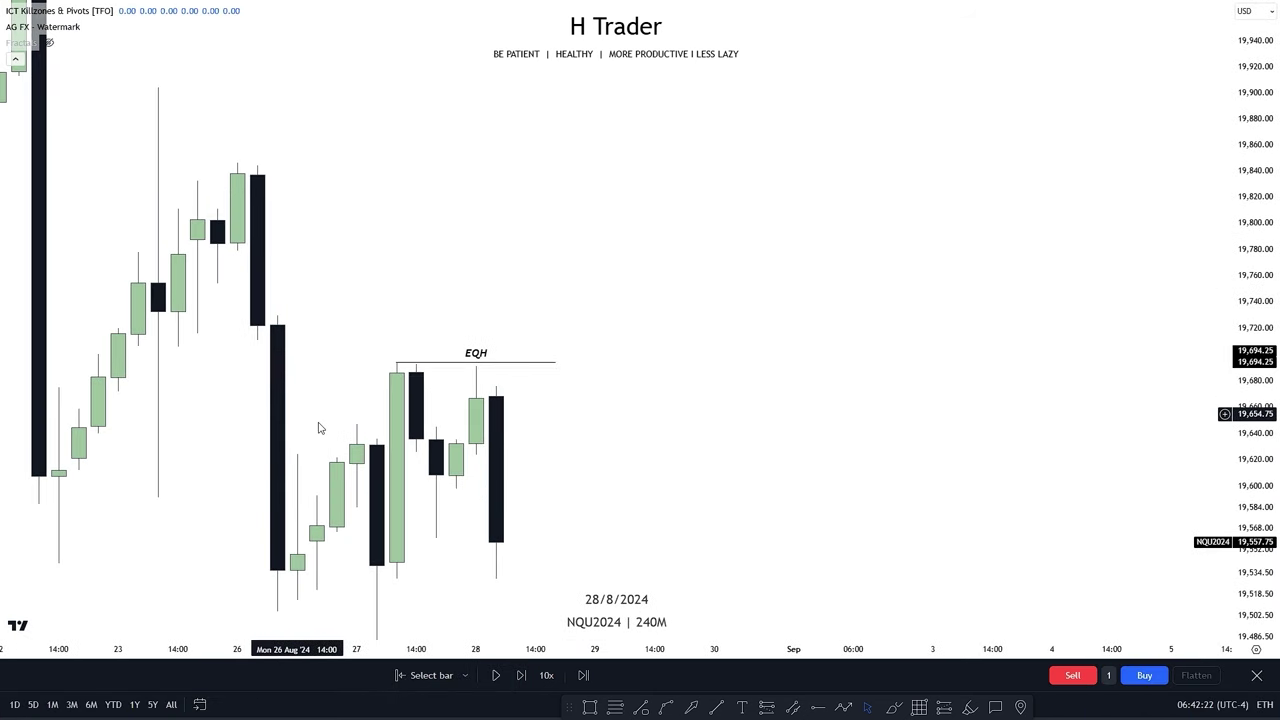
click(716, 707)
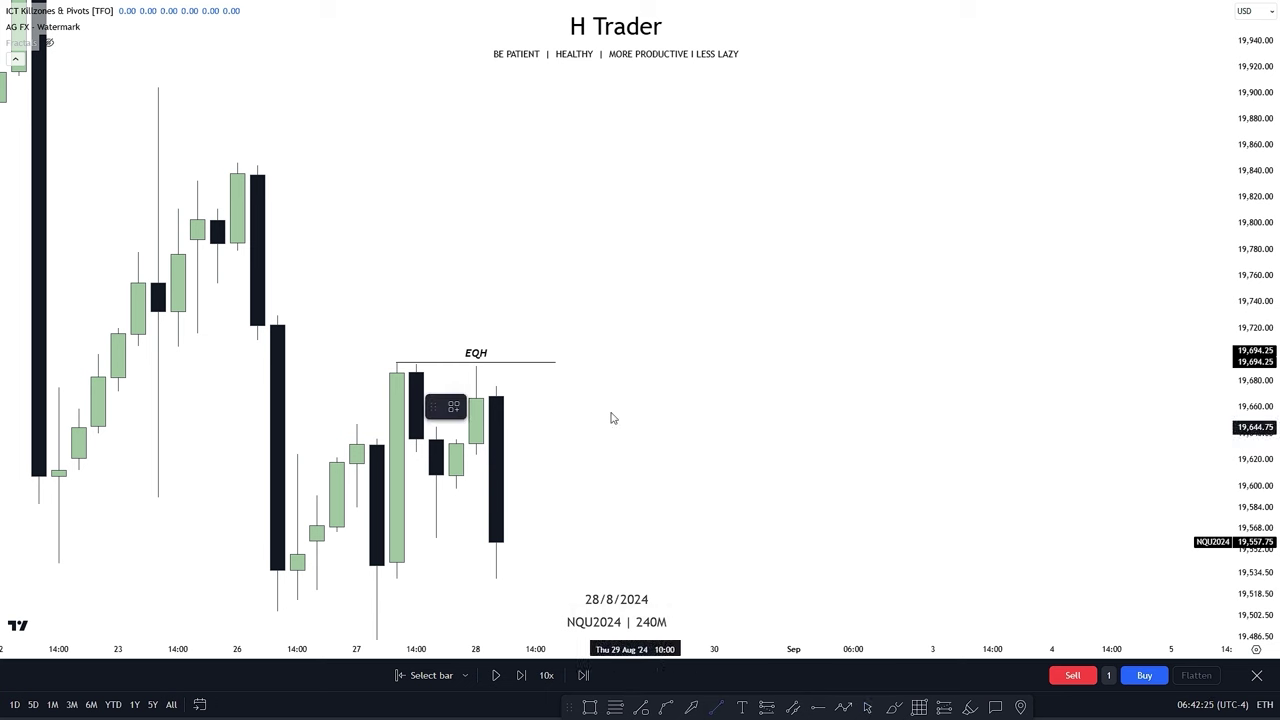
click(416, 364)
shift+click(553, 388)
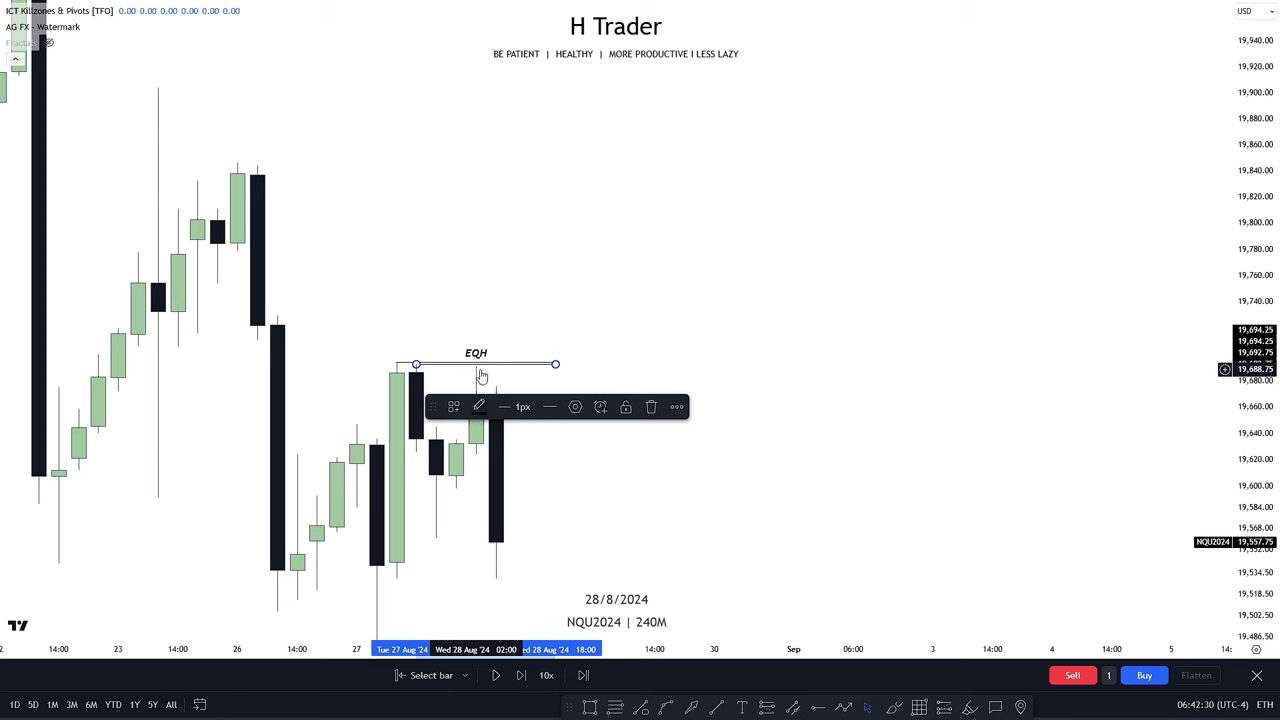
key(Delete)
Step: Outline the 26 August 4-hour gap from 19,711.25 to 19,624.50, extend the rectangle to 29 August 10:00, and delete it
drag(631, 420, 666, 383)
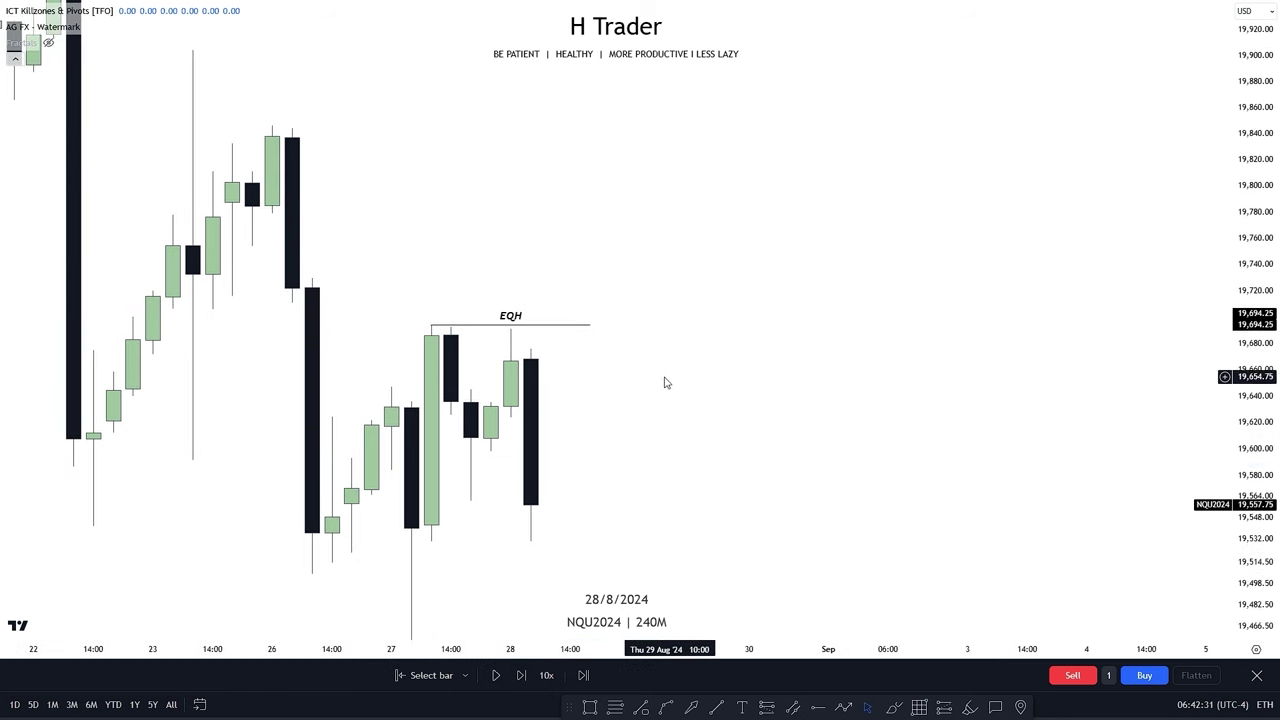
click(592, 708)
drag(291, 304, 334, 417)
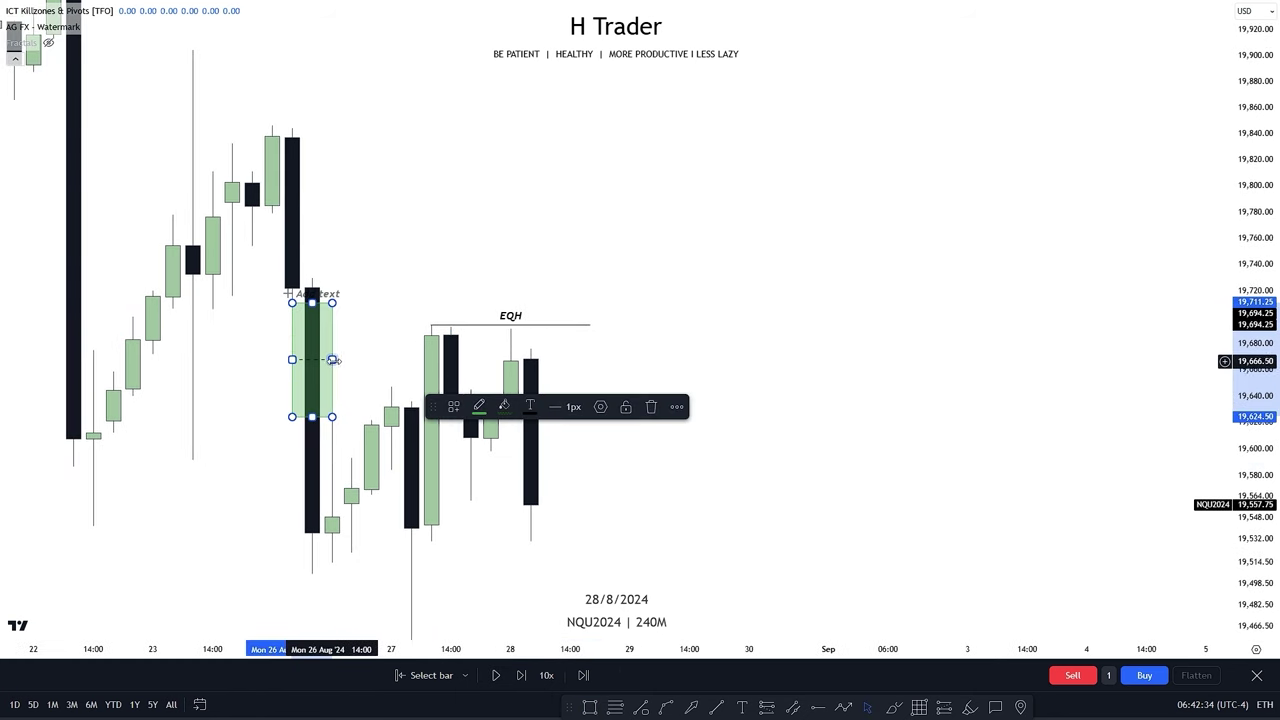
drag(334, 356, 669, 356)
click(699, 467)
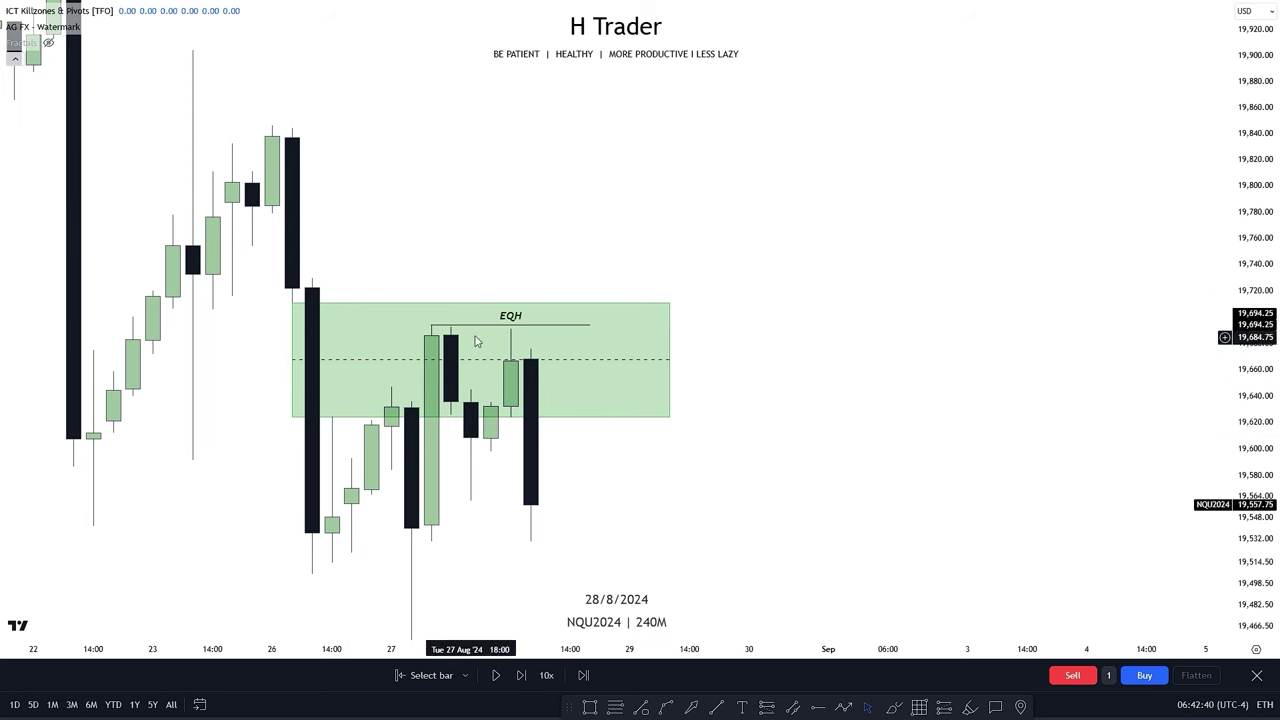
click(519, 420)
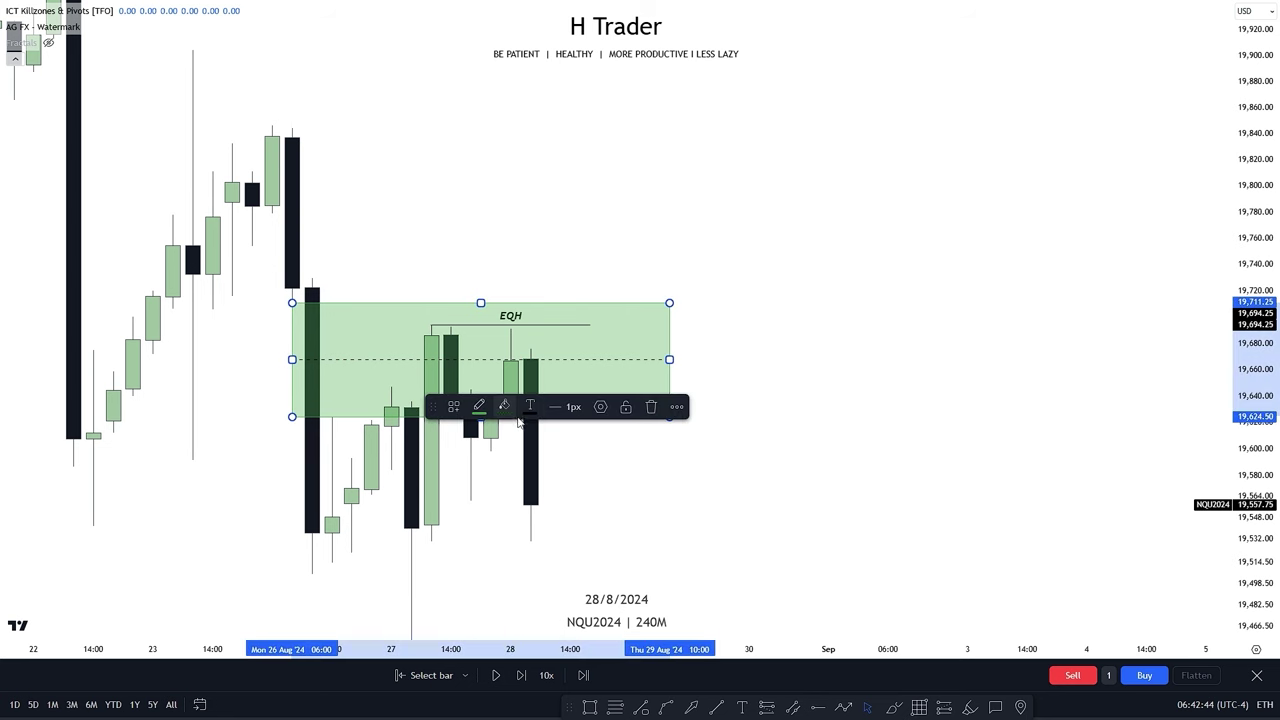
key(Delete)
drag(694, 530, 635, 483)
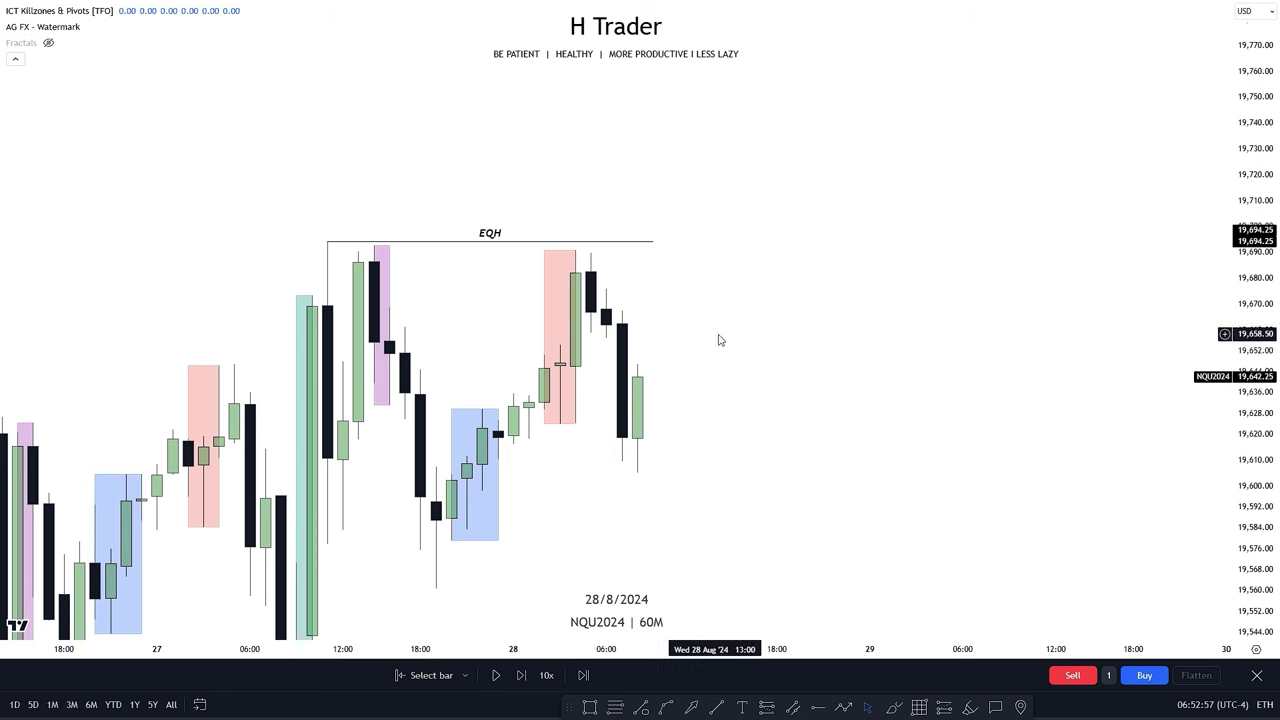
Step: Examine the 60-minute candles and session ranges beneath the EQH line through the morning of 28 August
drag(606, 293, 585, 364)
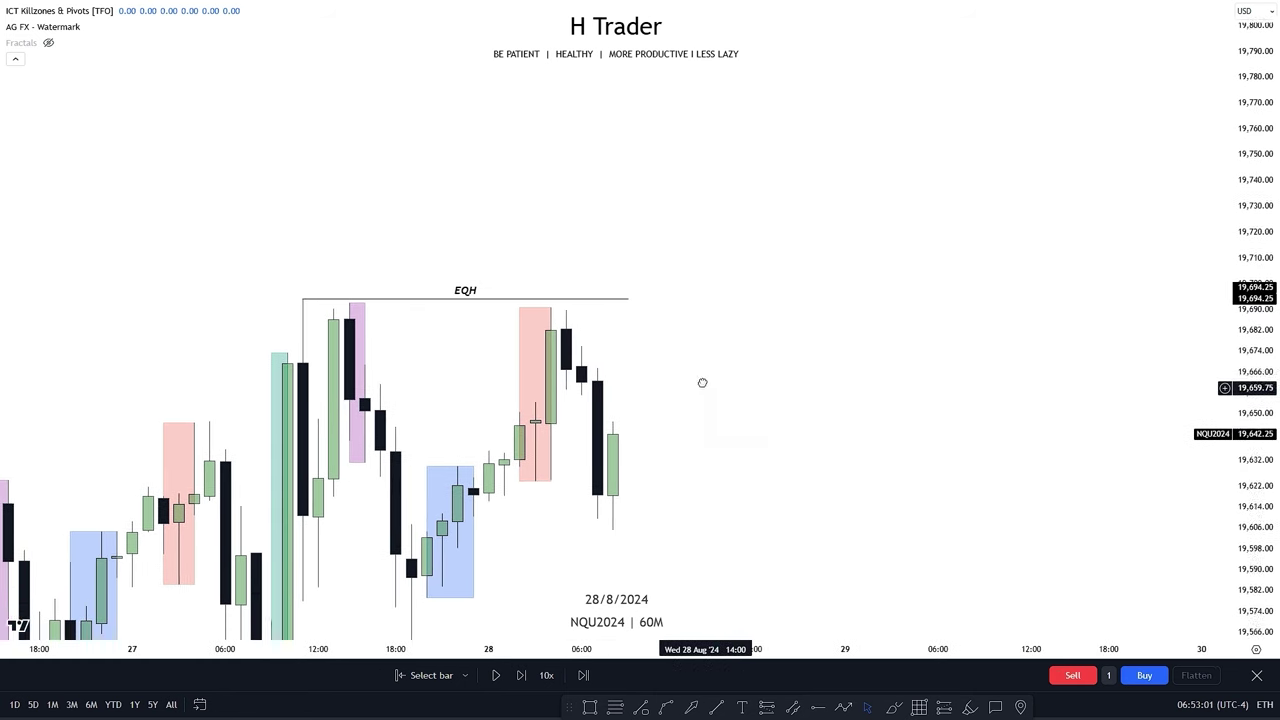
drag(700, 380, 669, 321)
scroll(662, 316, up, 1)
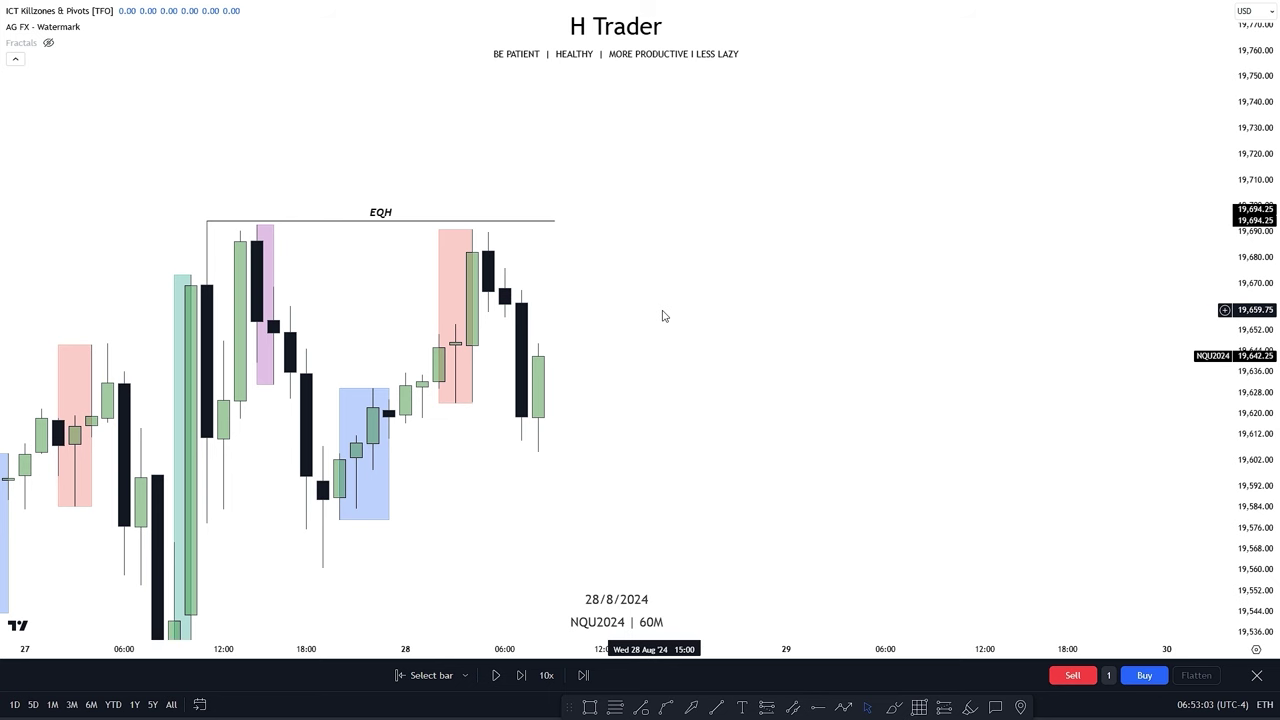
drag(653, 347, 645, 400)
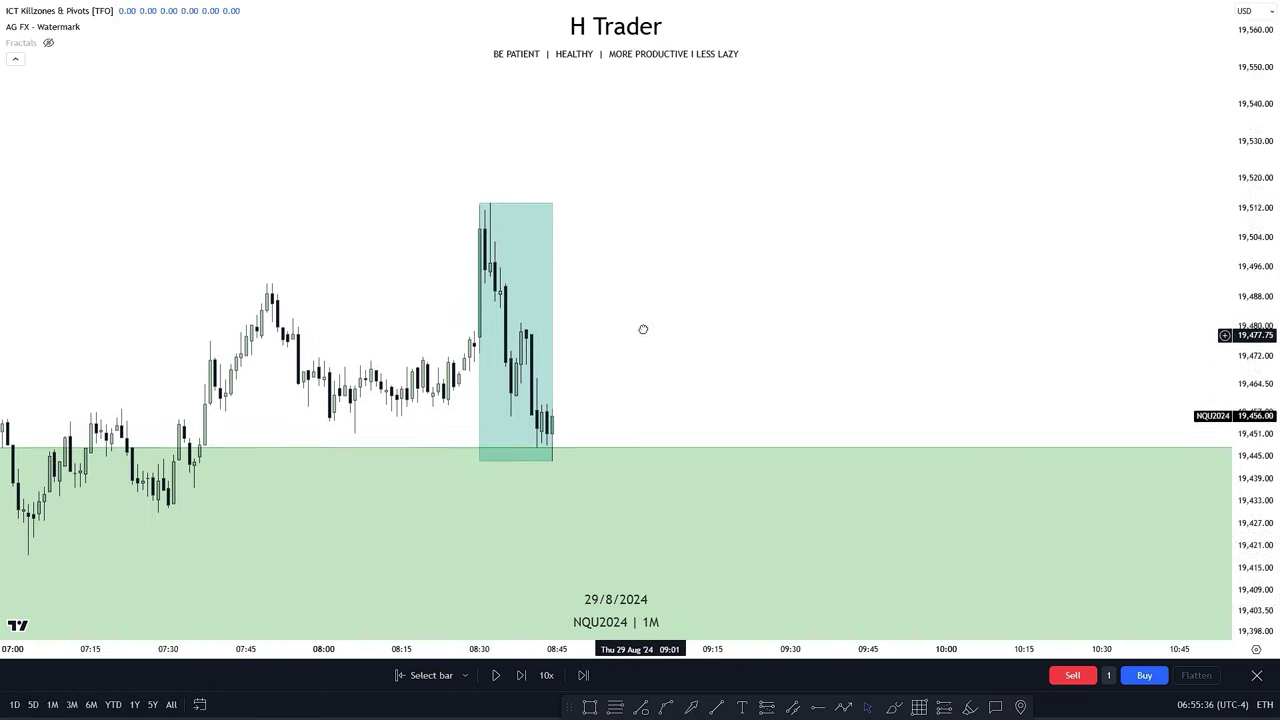
Step: Compare the 29 August 1-minute price at the green gap zone around 08:45 with the EQH line and the 28 August sessions
drag(643, 329, 622, 210)
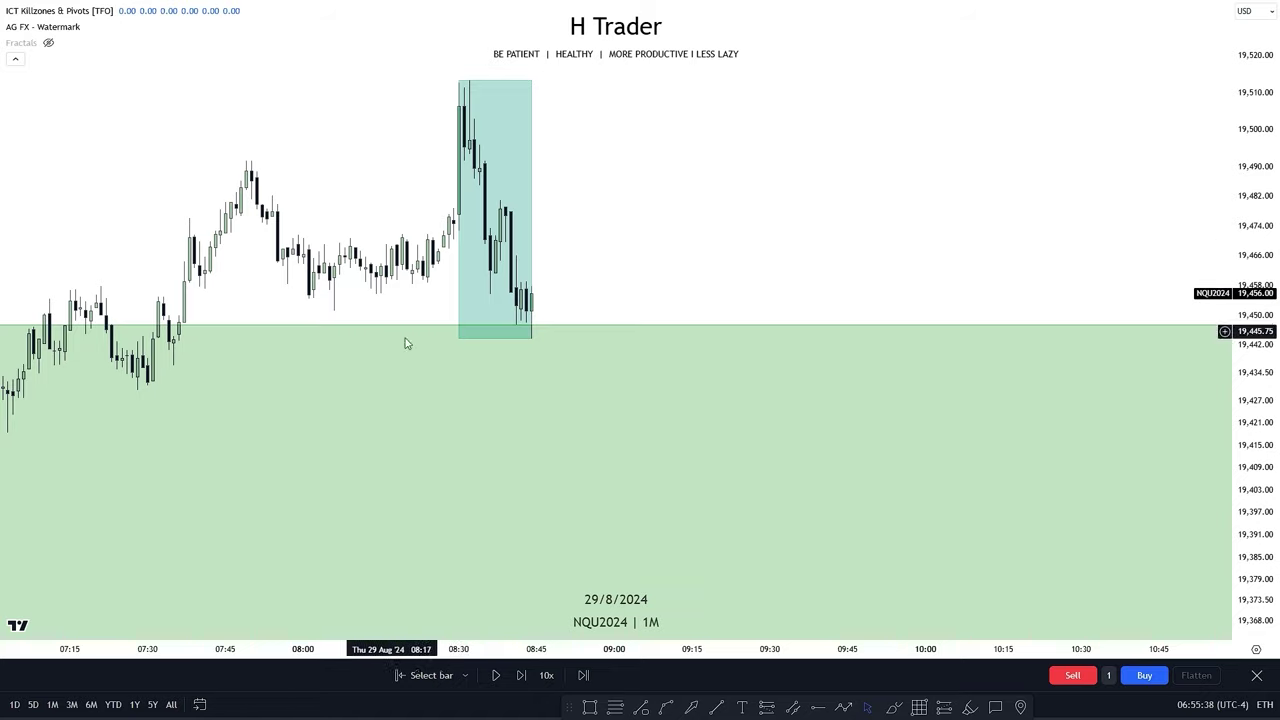
drag(674, 163, 637, 343)
drag(1116, 211, 1108, 236)
drag(1272, 210, 1272, 218)
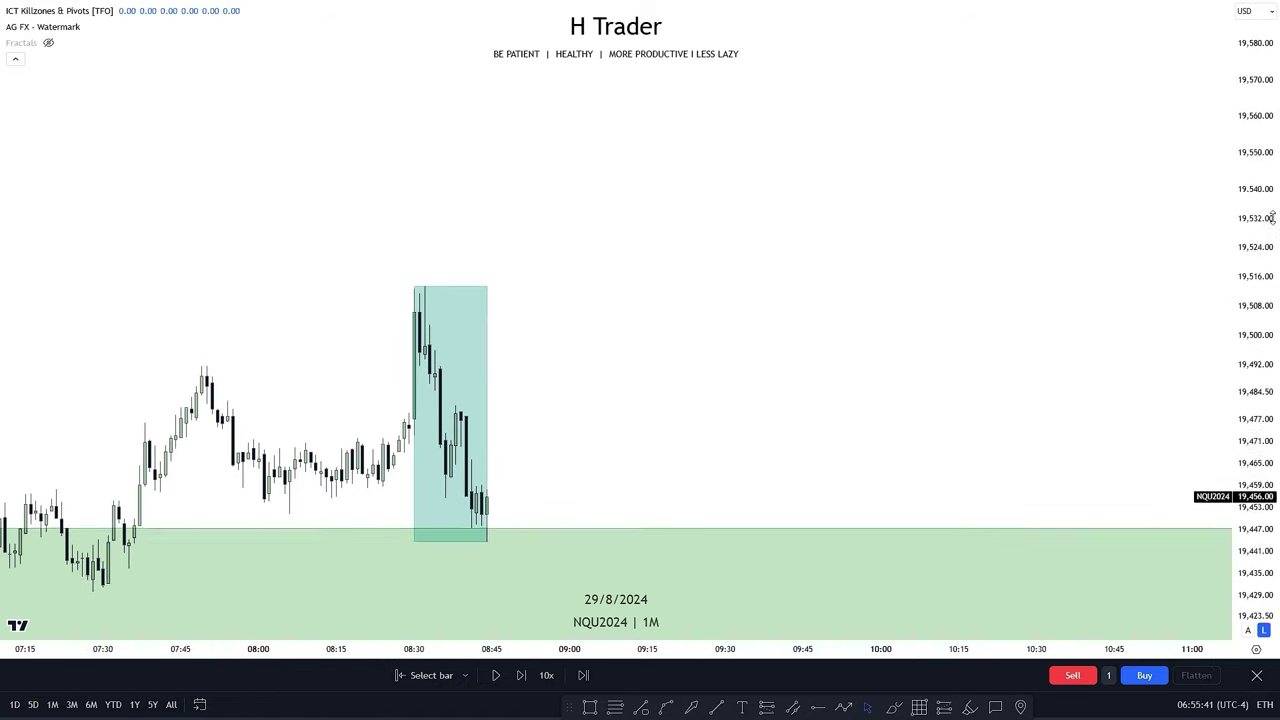
scroll(1097, 420, down, 8)
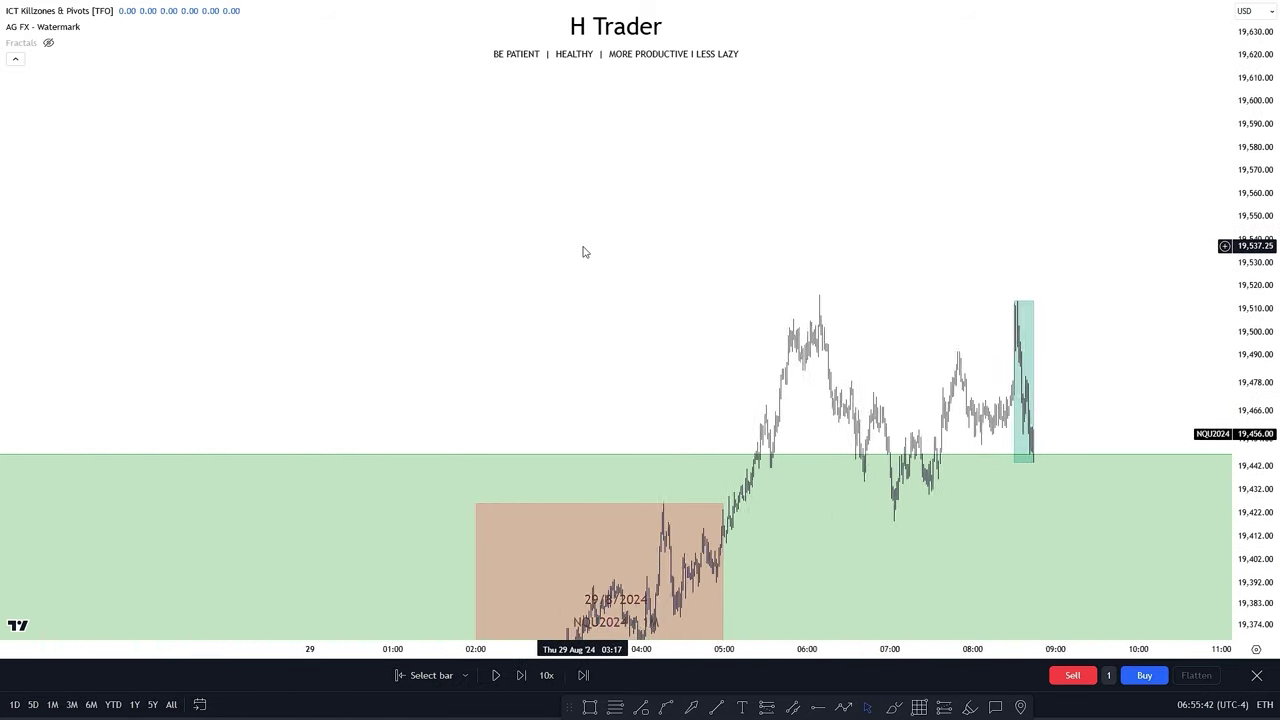
scroll(586, 240, down, 8)
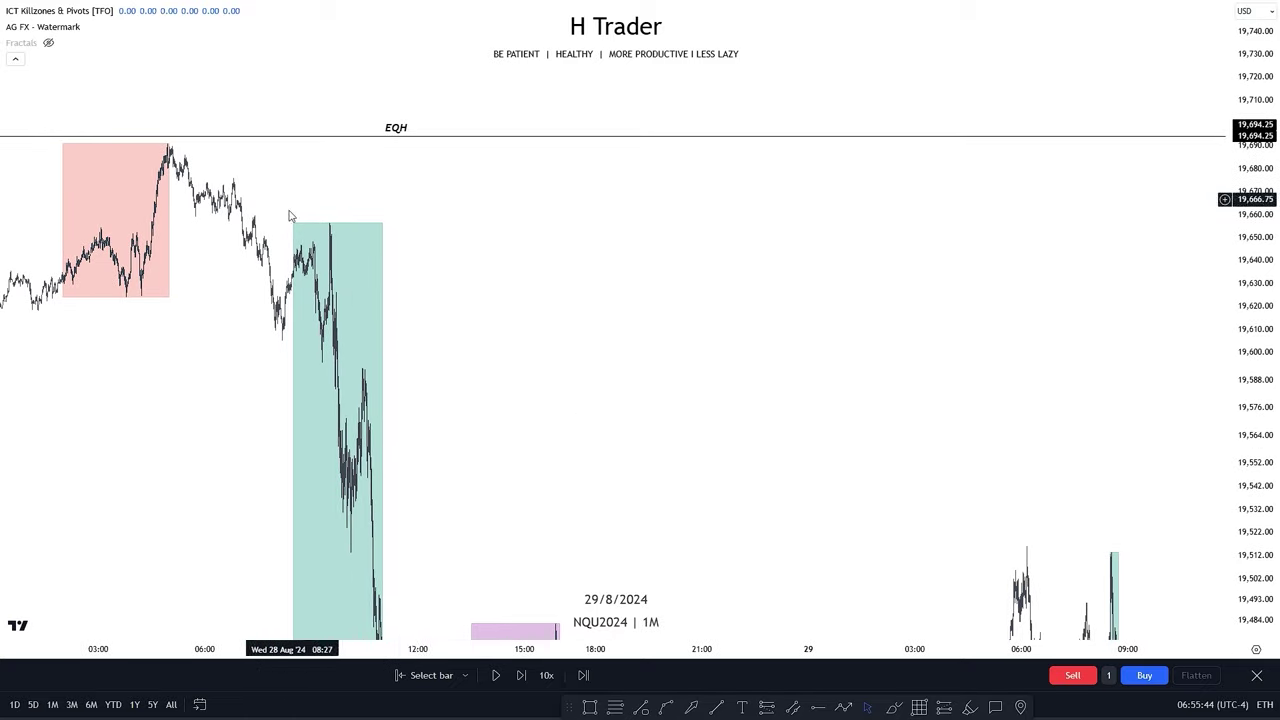
scroll(606, 246, down, 5)
drag(900, 190, 671, 297)
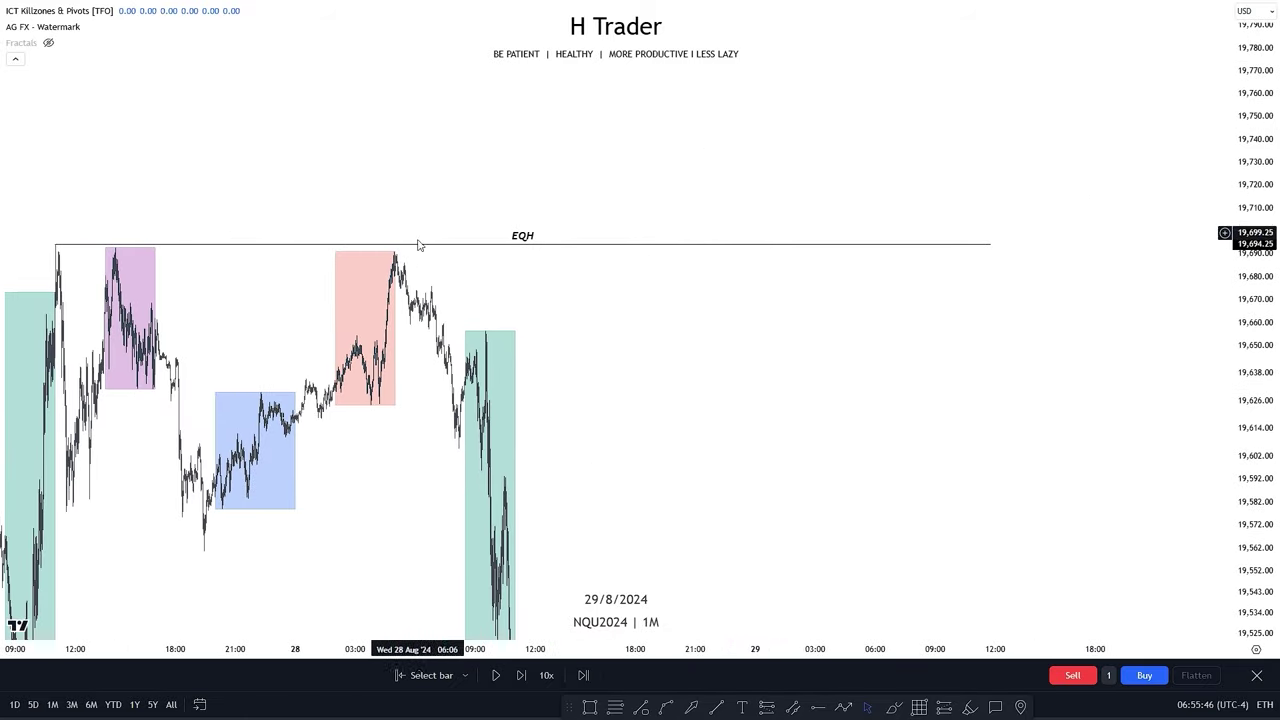
drag(790, 440, 848, 129)
Step: Return to the latest 29 August candles, play the replay from about 08:45 at 10x speed, and pause it around 09:35
scroll(811, 349, up, 8)
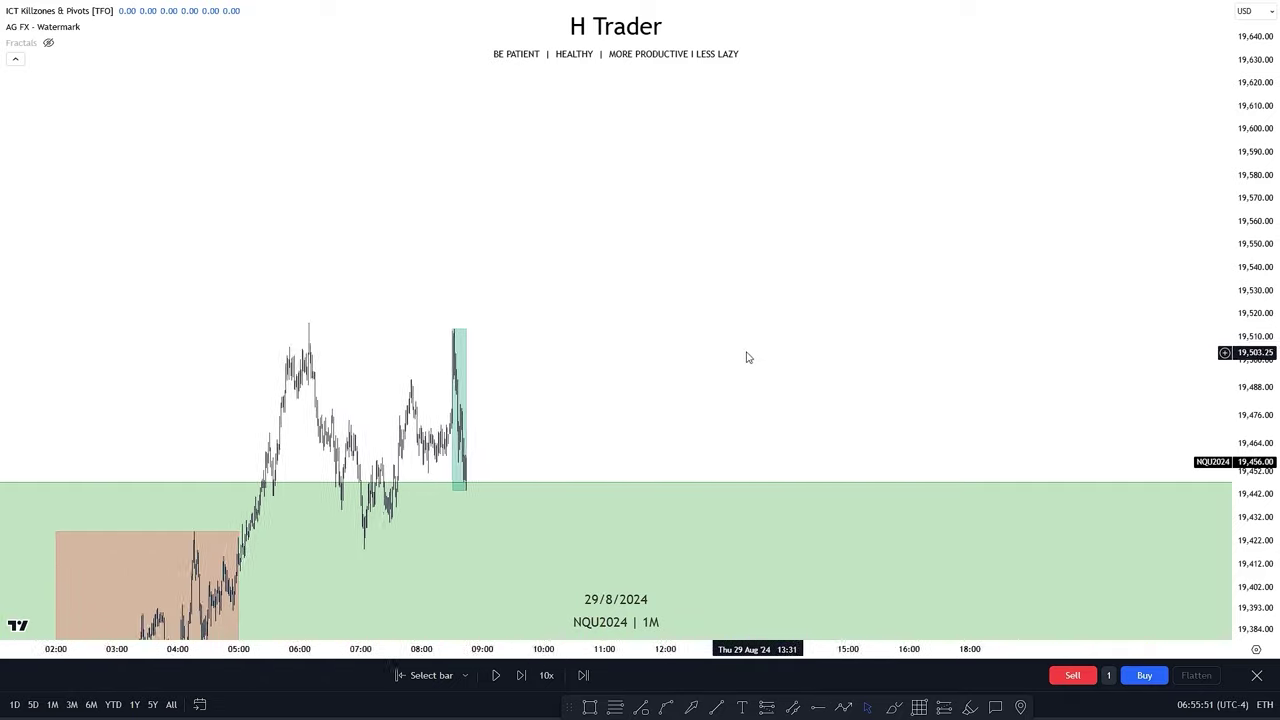
drag(449, 385, 891, 380)
scroll(891, 380, up, 3)
drag(991, 363, 1194, 337)
scroll(988, 377, up, 8)
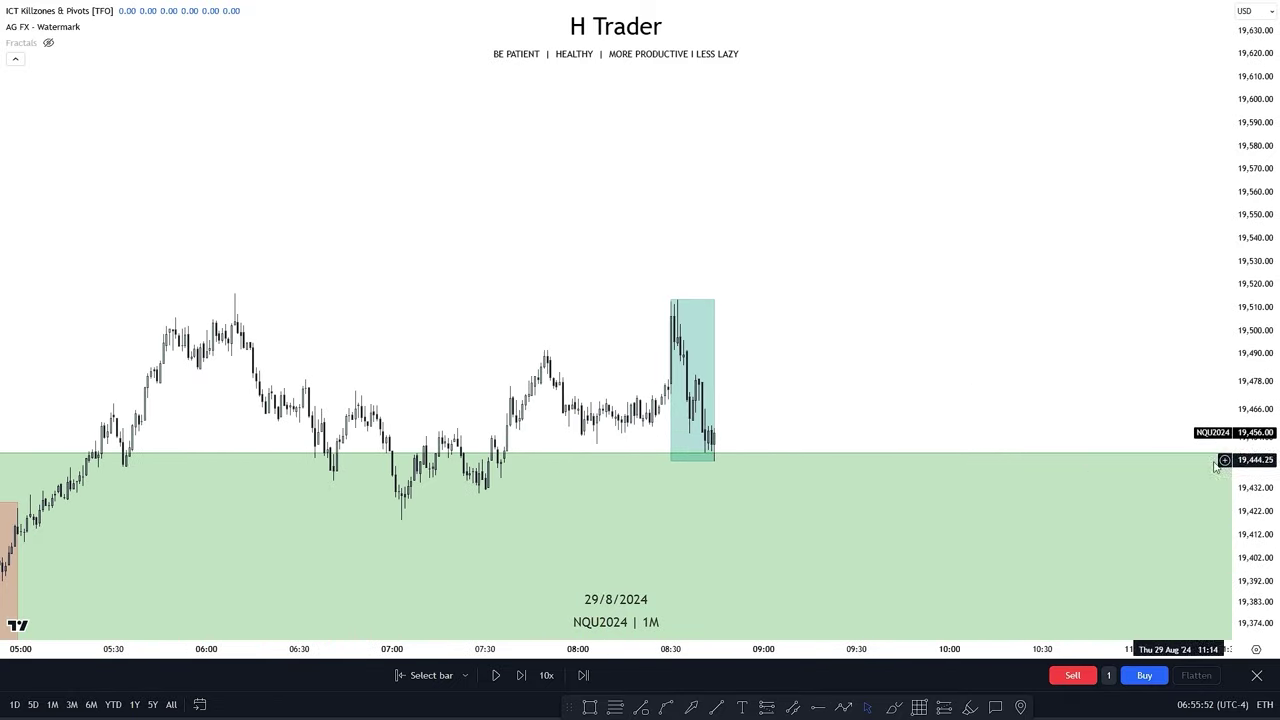
click(495, 675)
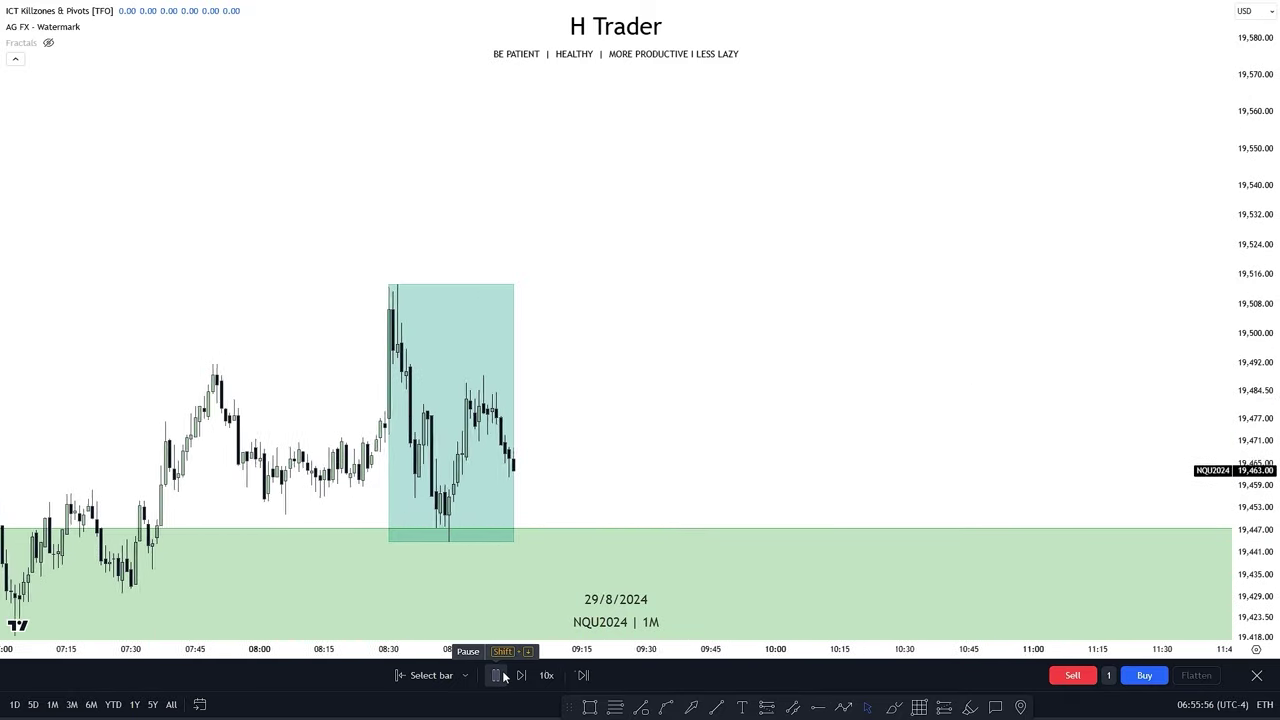
click(495, 675)
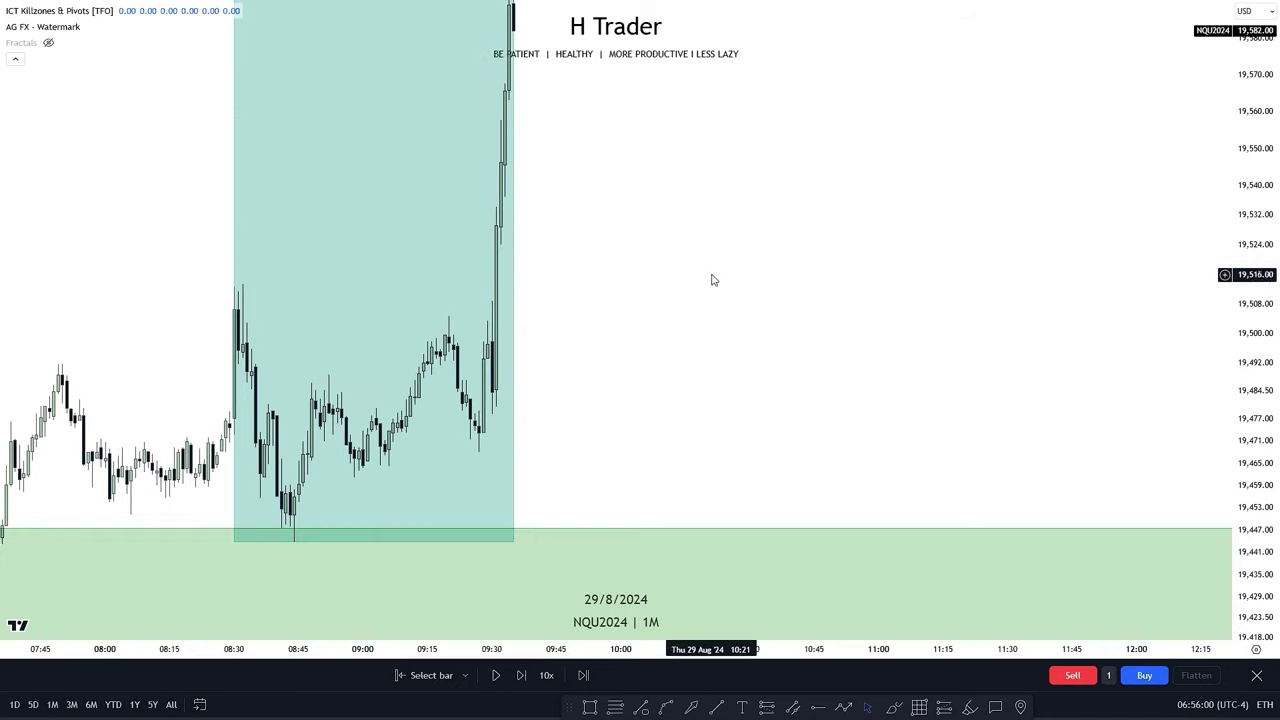
Step: Fit the rally toward 19,600 in view, resume the 29 August replay, and pause it around 09:42
drag(714, 275, 770, 428)
drag(1254, 280, 1254, 330)
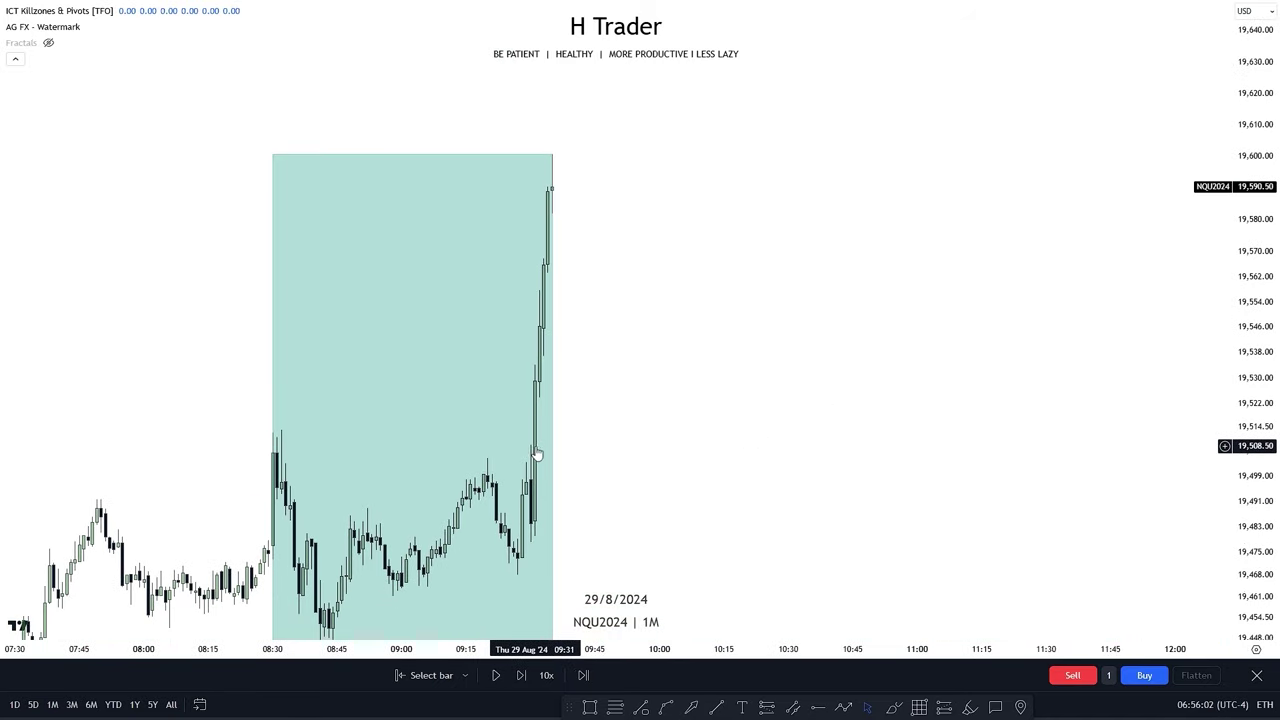
drag(763, 247, 772, 186)
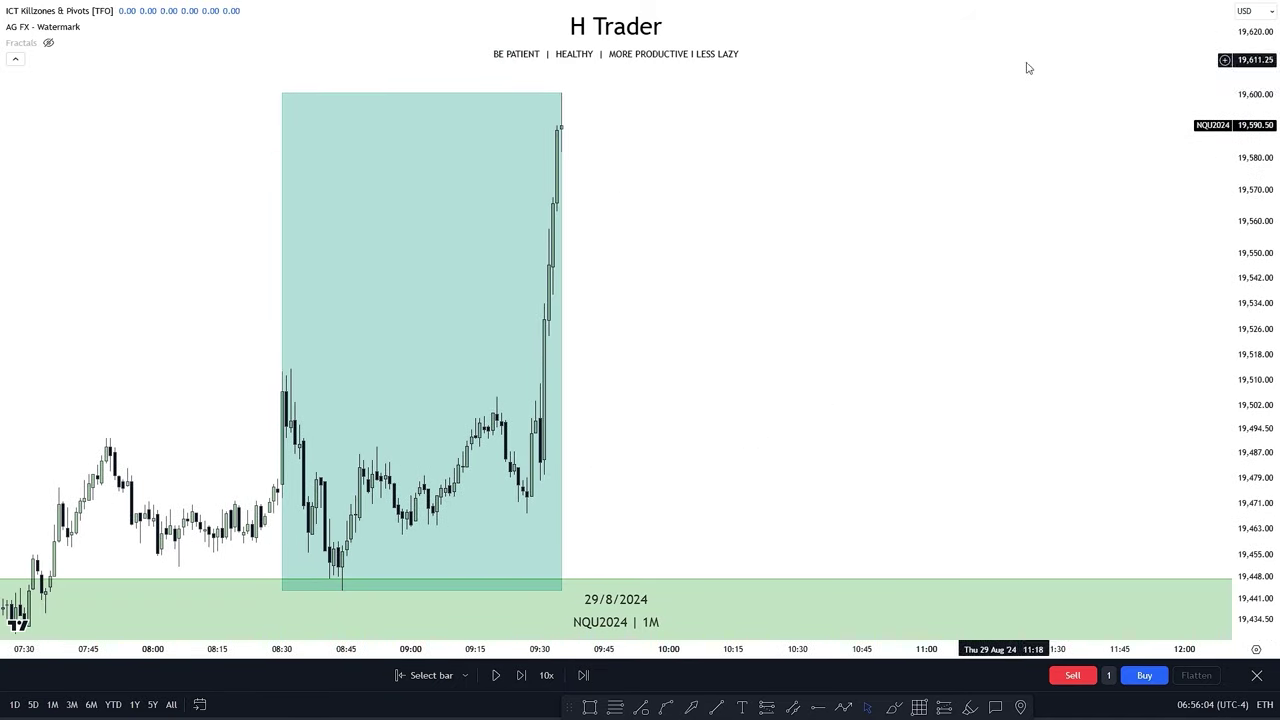
drag(1254, 82, 1254, 190)
drag(713, 310, 673, 417)
scroll(595, 386, up, 1)
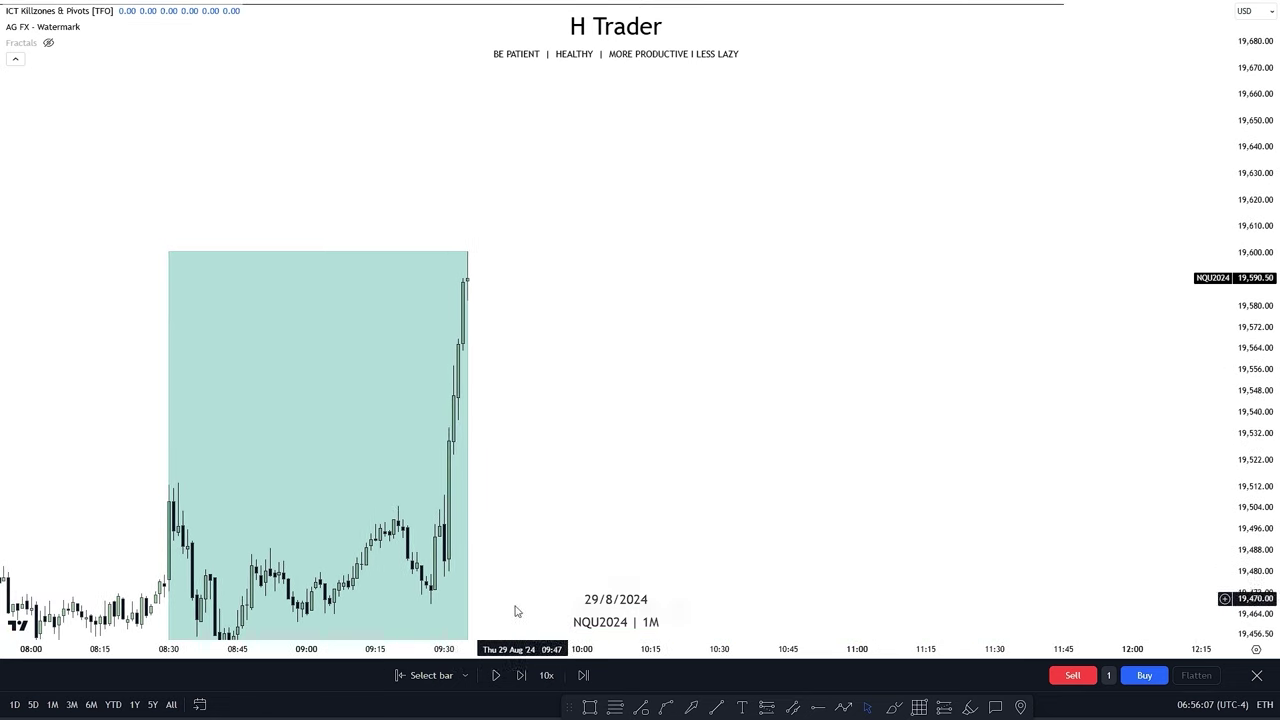
click(497, 675)
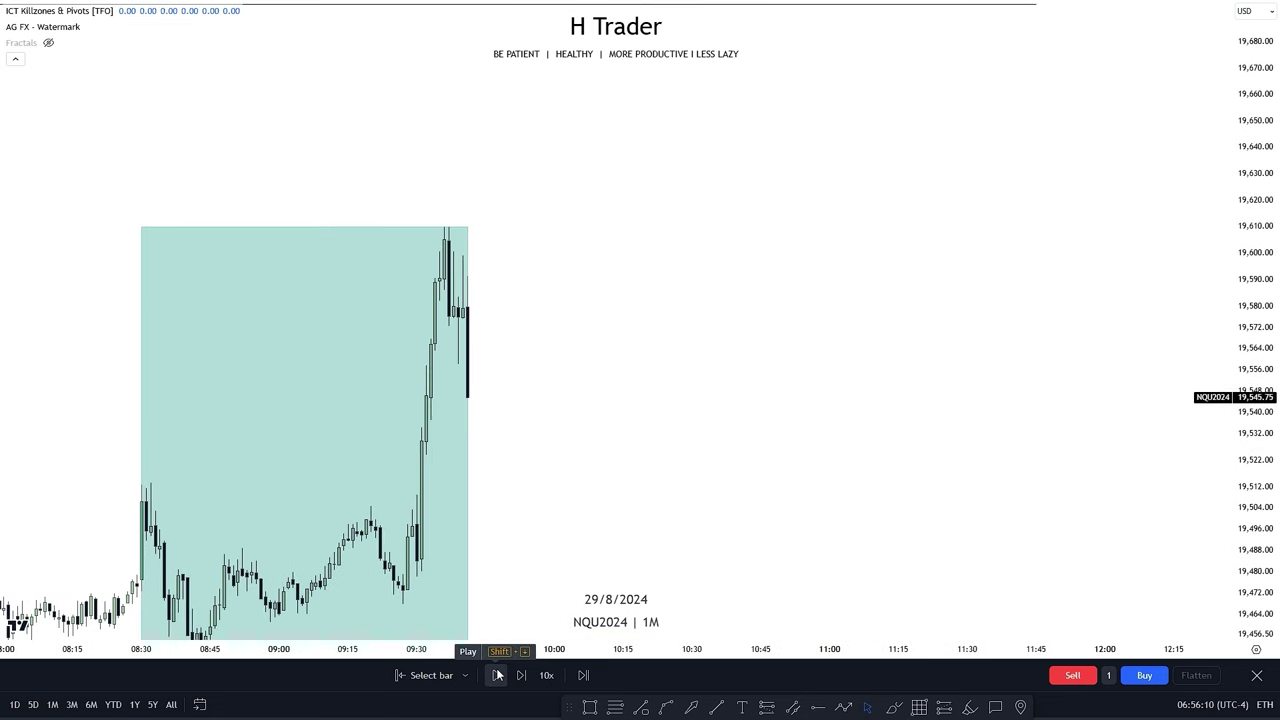
click(497, 675)
mouse_move(547, 511)
mouse_down()
mouse_move(514, 531)
mouse_move(545, 508)
mouse_up()
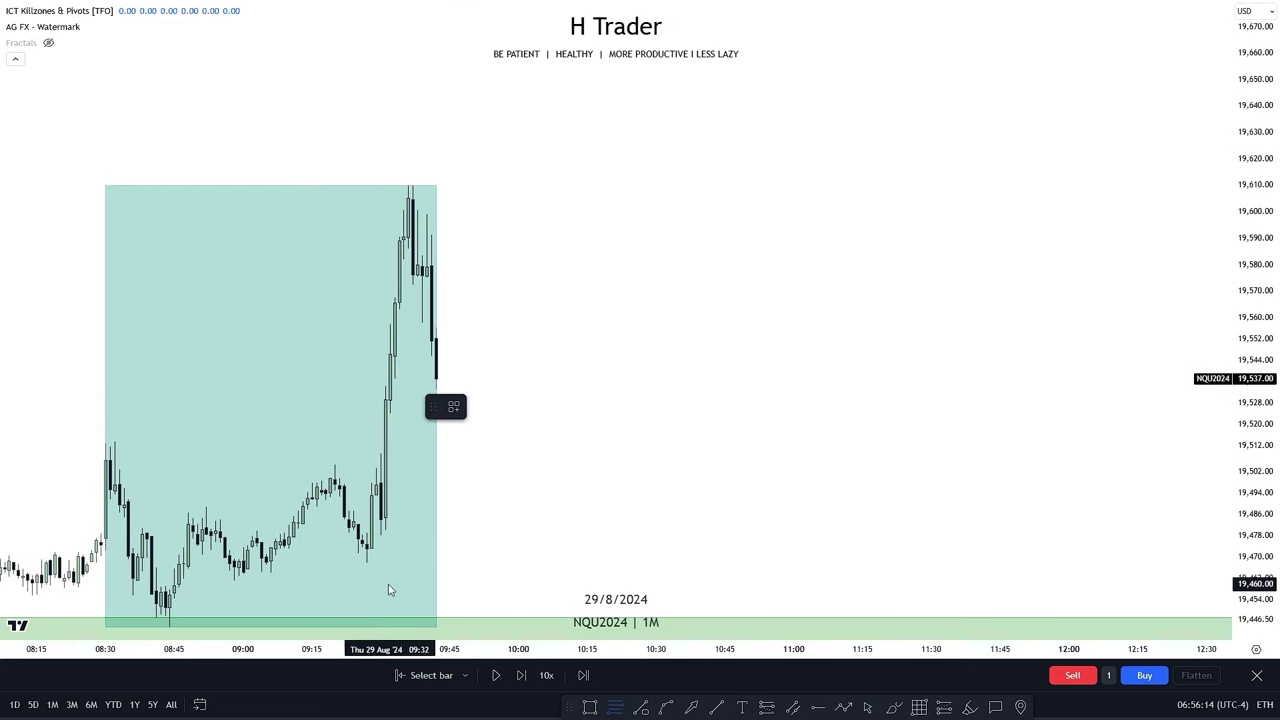
Step: Draw a Fibonacci retracement over the 29 August rally from the 19,468.00 low to the 19,610.00 high
drag(366, 564, 412, 186)
drag(575, 281, 582, 236)
scroll(644, 418, up, 1)
Step: Mark the fair value gap just below the 0.5 retracement level with a rectangle from 09:31 to about 10:20
drag(606, 436, 754, 437)
scroll(714, 429, up, 2)
drag(1265, 416, 1265, 375)
scroll(564, 375, up, 1)
drag(564, 370, 611, 406)
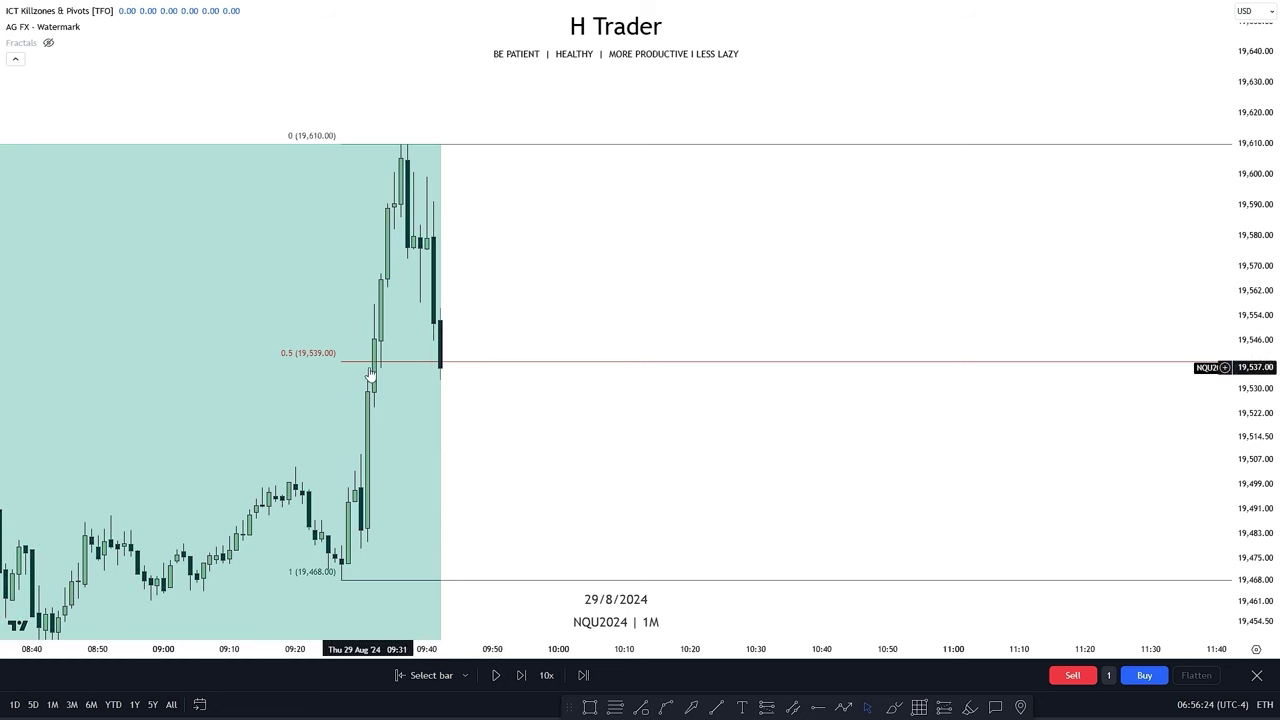
click(590, 707)
drag(397, 377, 703, 358)
Step: Place a horizontal ray at 19,657.00 from the high of the 28 August morning session
drag(520, 348, 403, 397)
drag(495, 454, 544, 482)
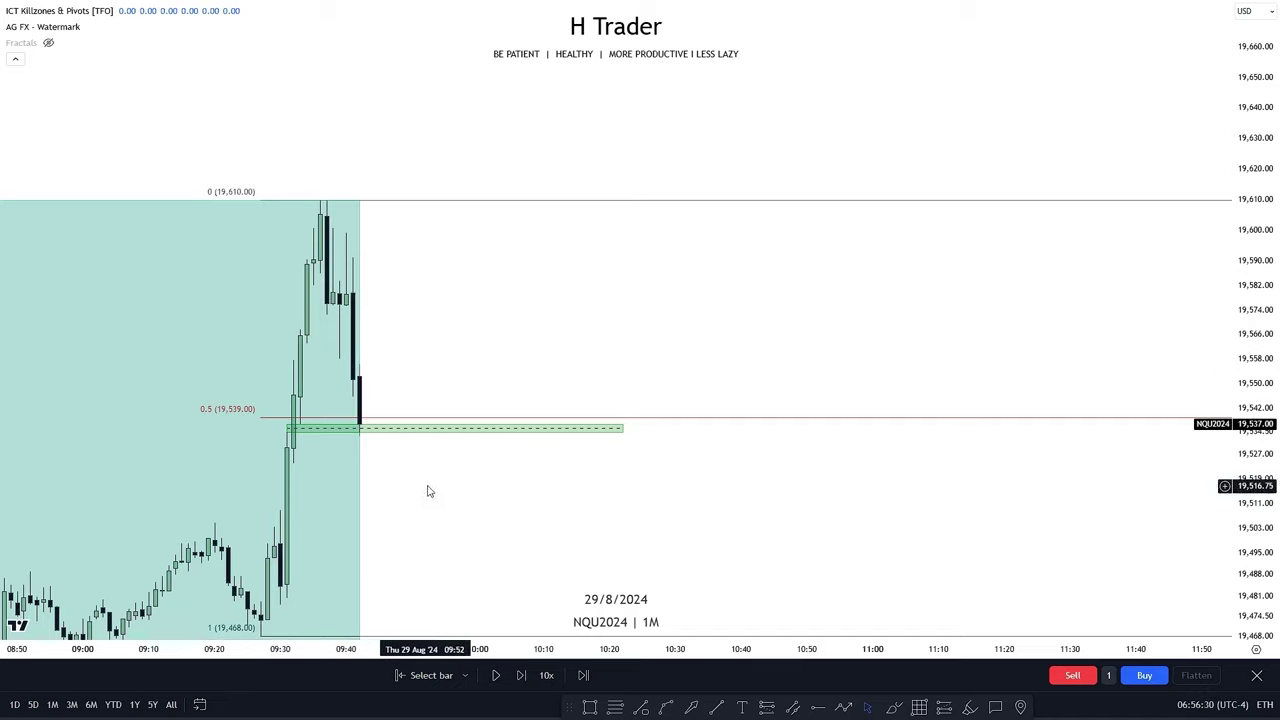
drag(346, 504, 392, 393)
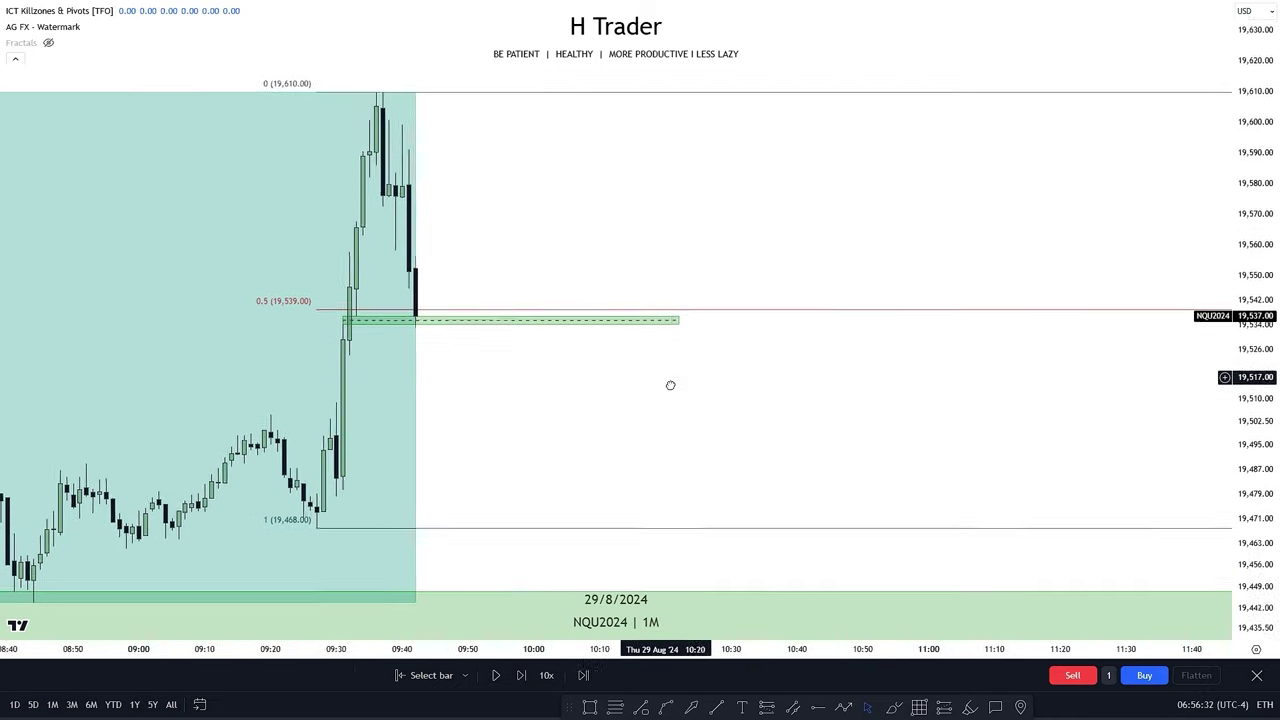
scroll(669, 383, down, 5)
drag(1049, 336, 783, 320)
scroll(783, 320, down, 6)
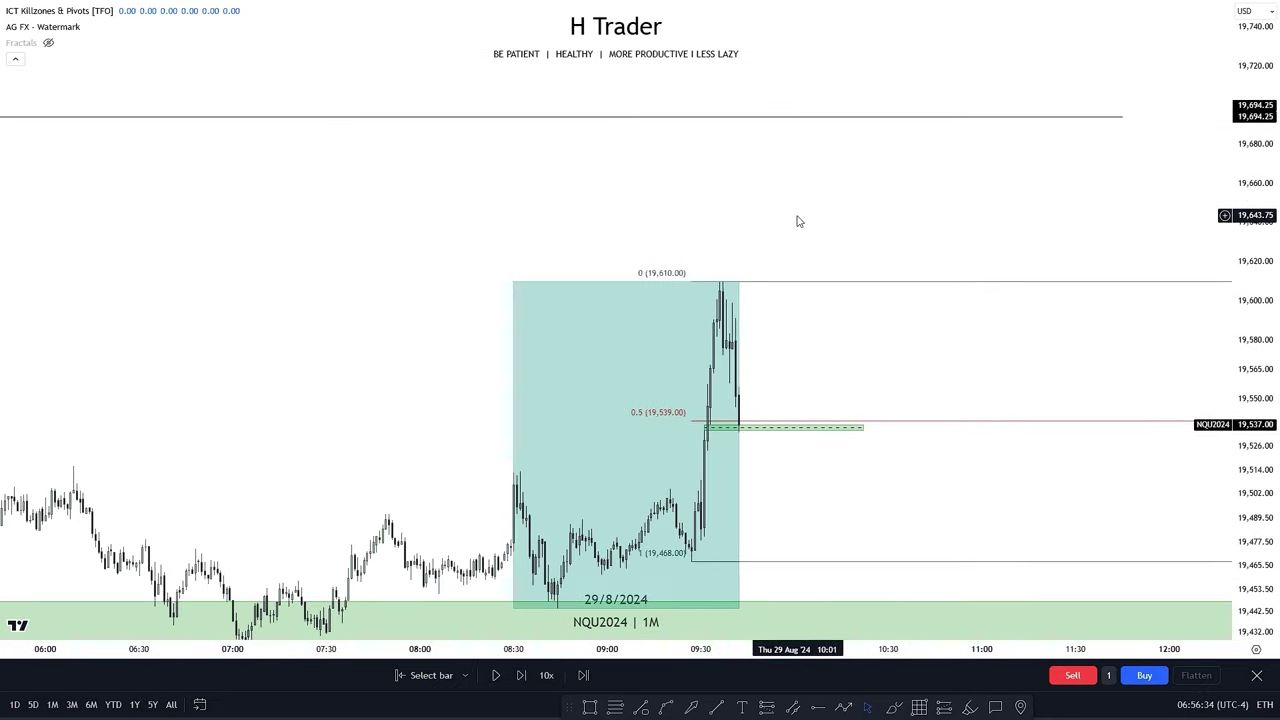
scroll(670, 195, down, 5)
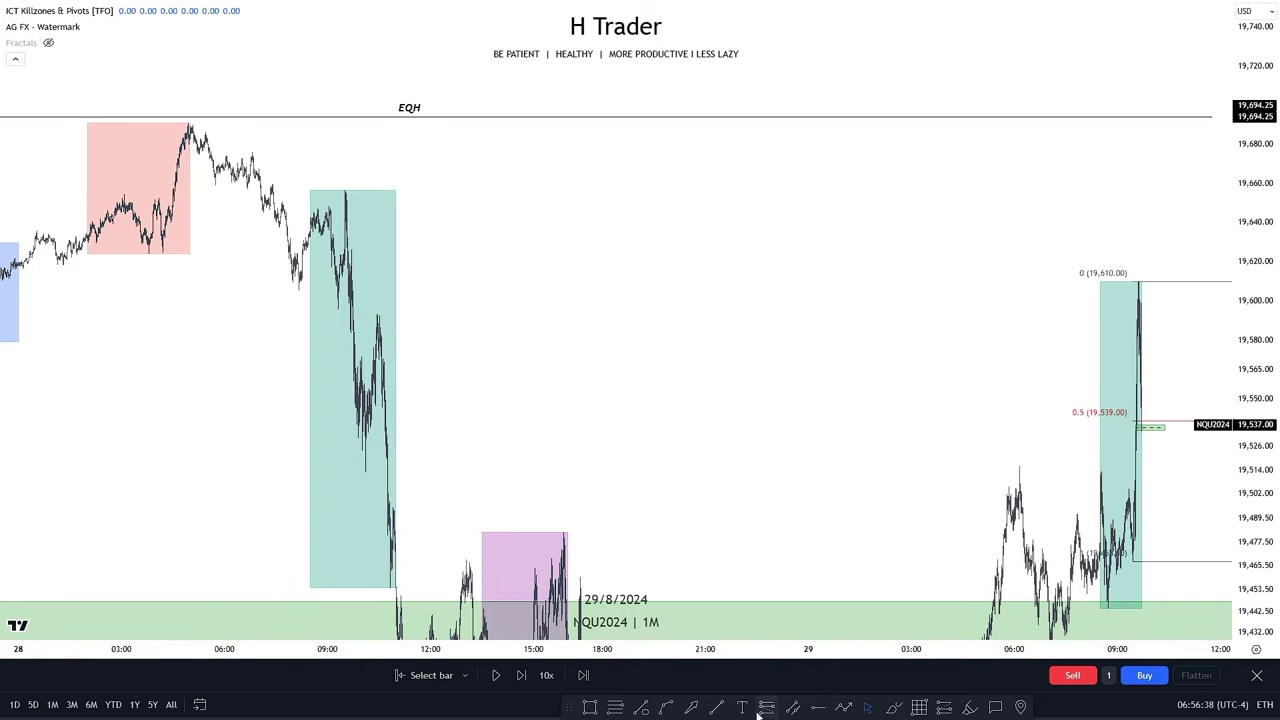
click(815, 707)
click(343, 190)
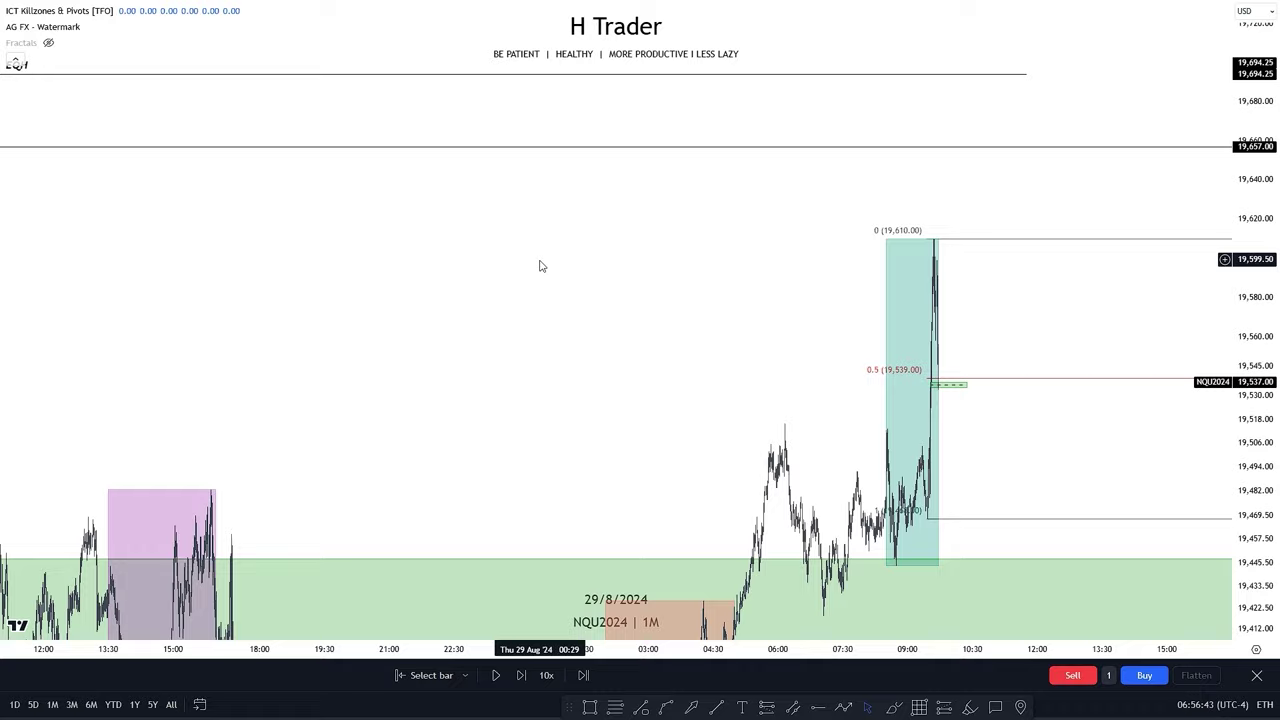
Step: Return to the latest 29 August candles and advance the replay, pausing around 09:52 and again around 10:01
scroll(539, 266, up, 8)
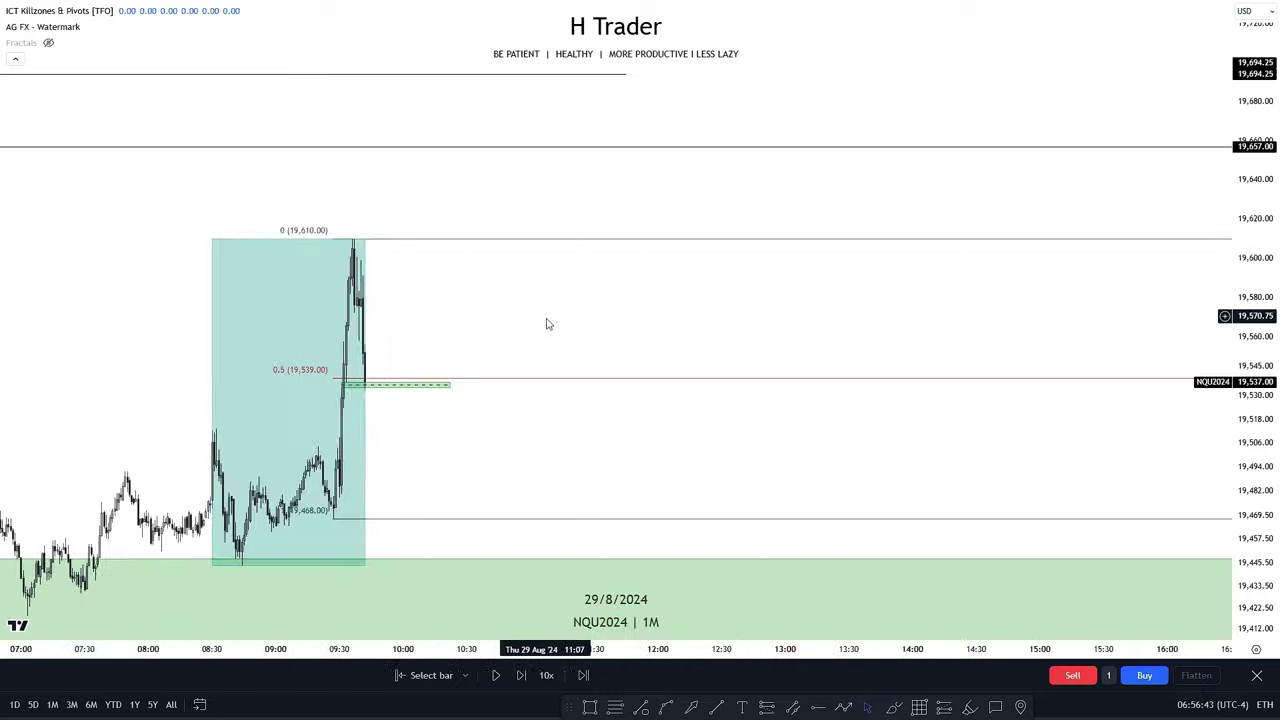
scroll(520, 493, up, 5)
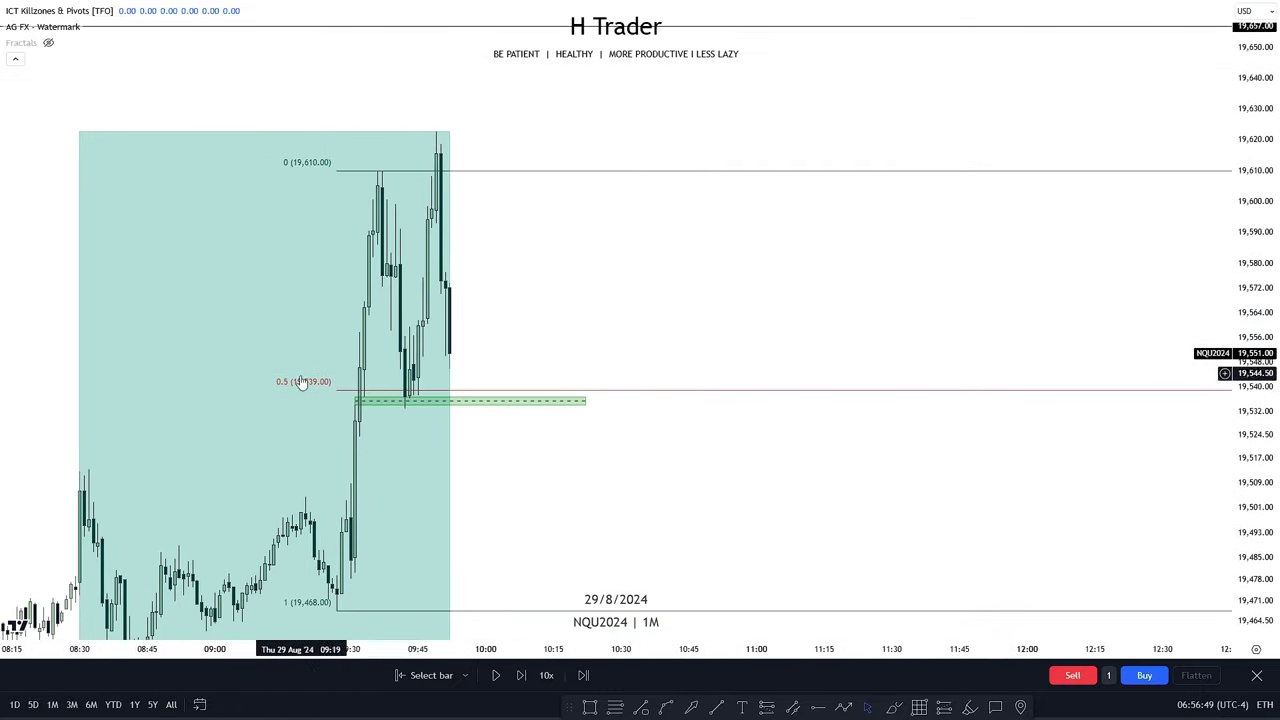
drag(507, 541, 469, 647)
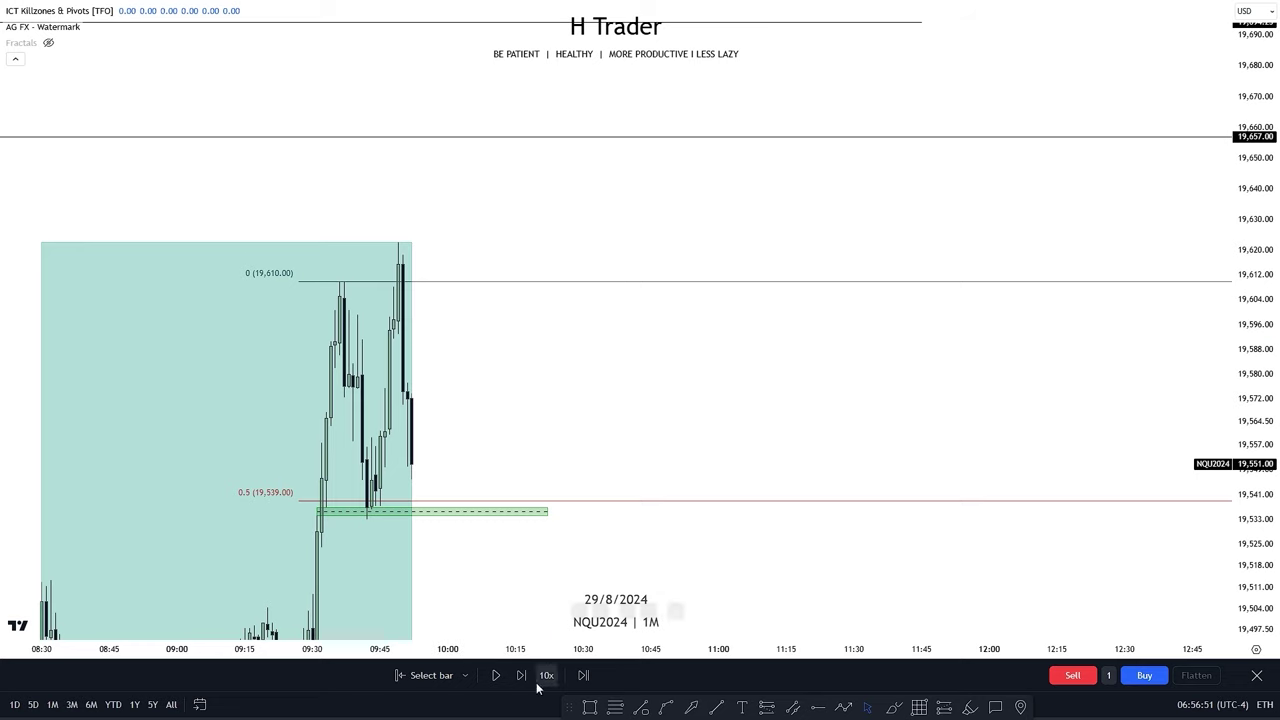
click(496, 676)
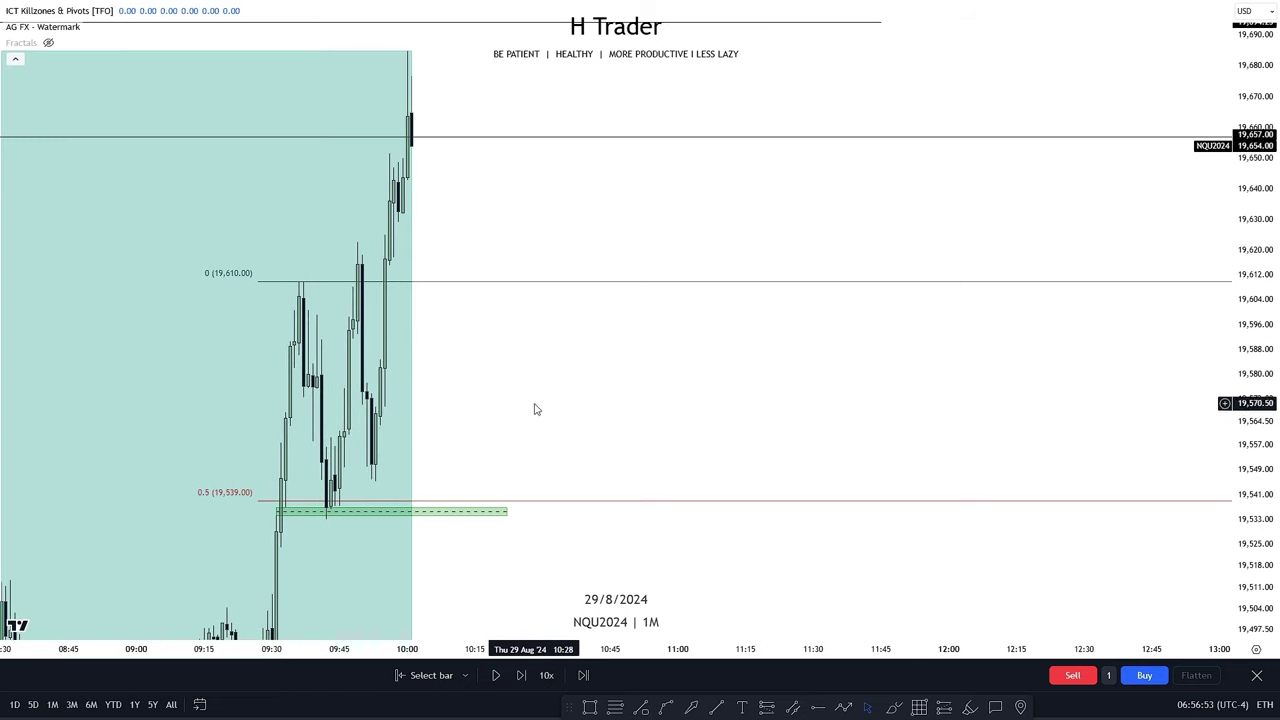
Step: Compare the 29 August rally from the gap rectangle with the 28 August session high ray and the EQH line
drag(586, 332, 611, 404)
scroll(598, 382, down, 4)
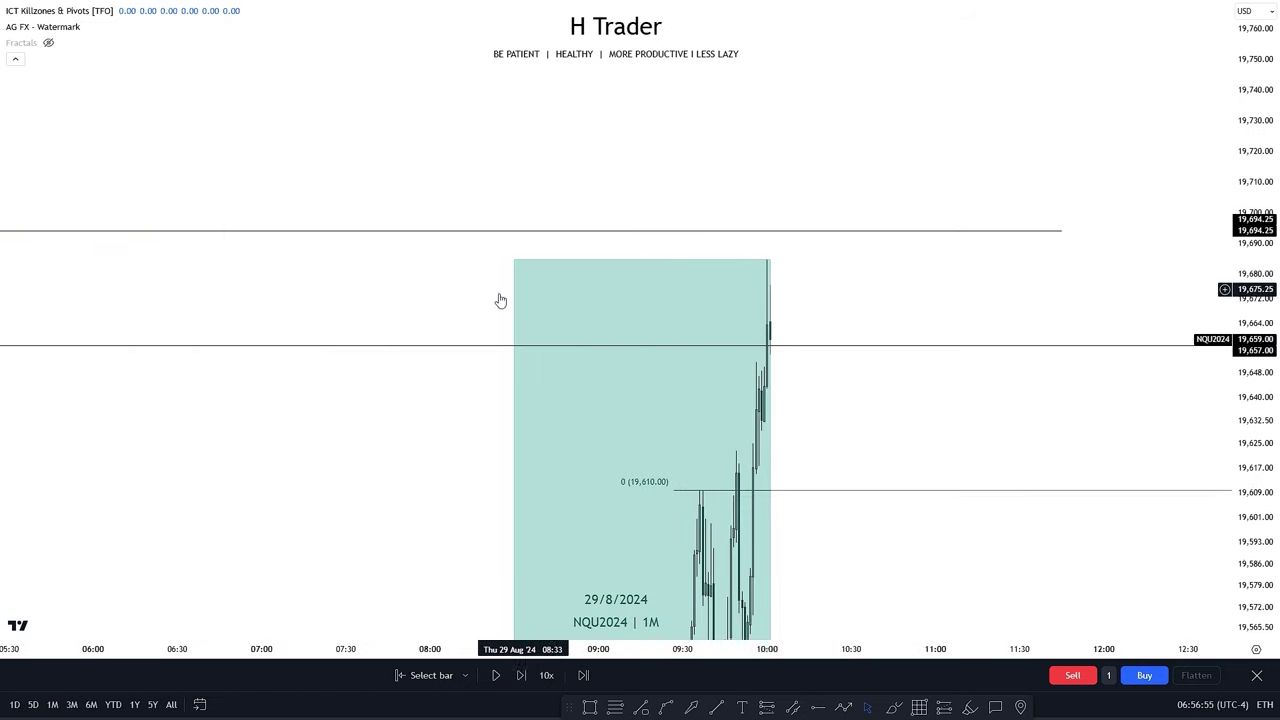
scroll(507, 369, down, 8)
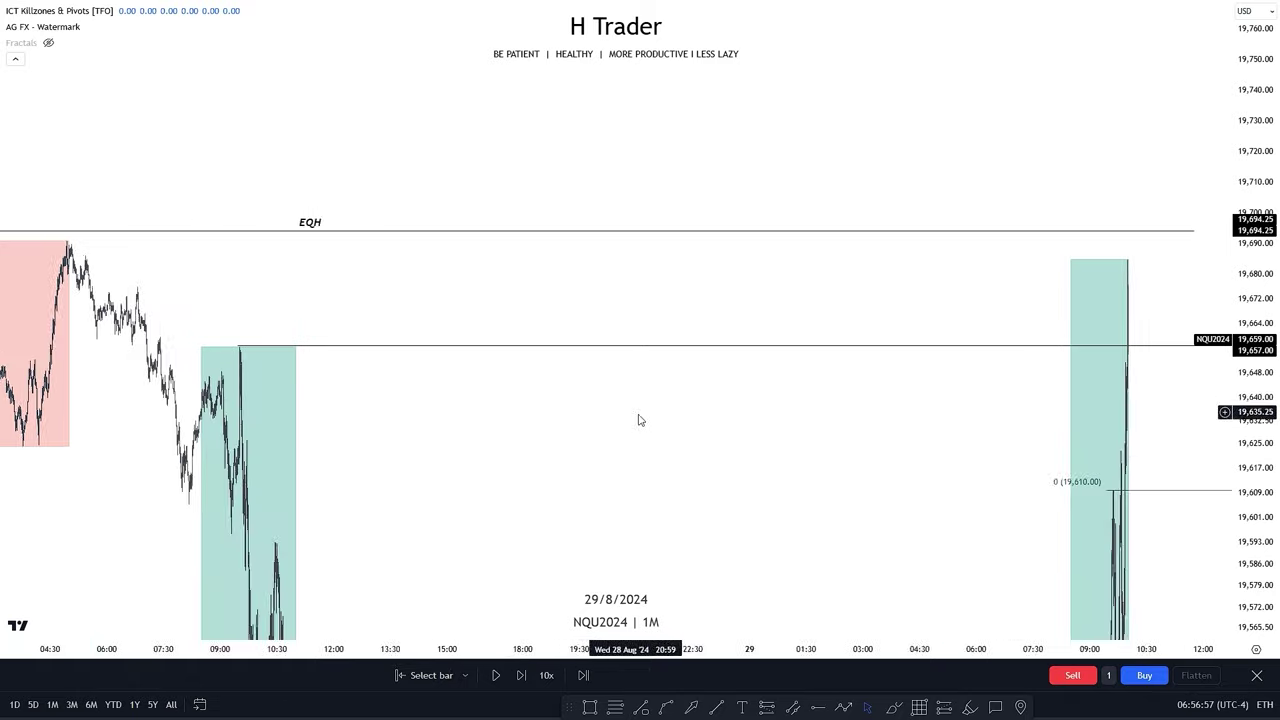
scroll(660, 429, up, 6)
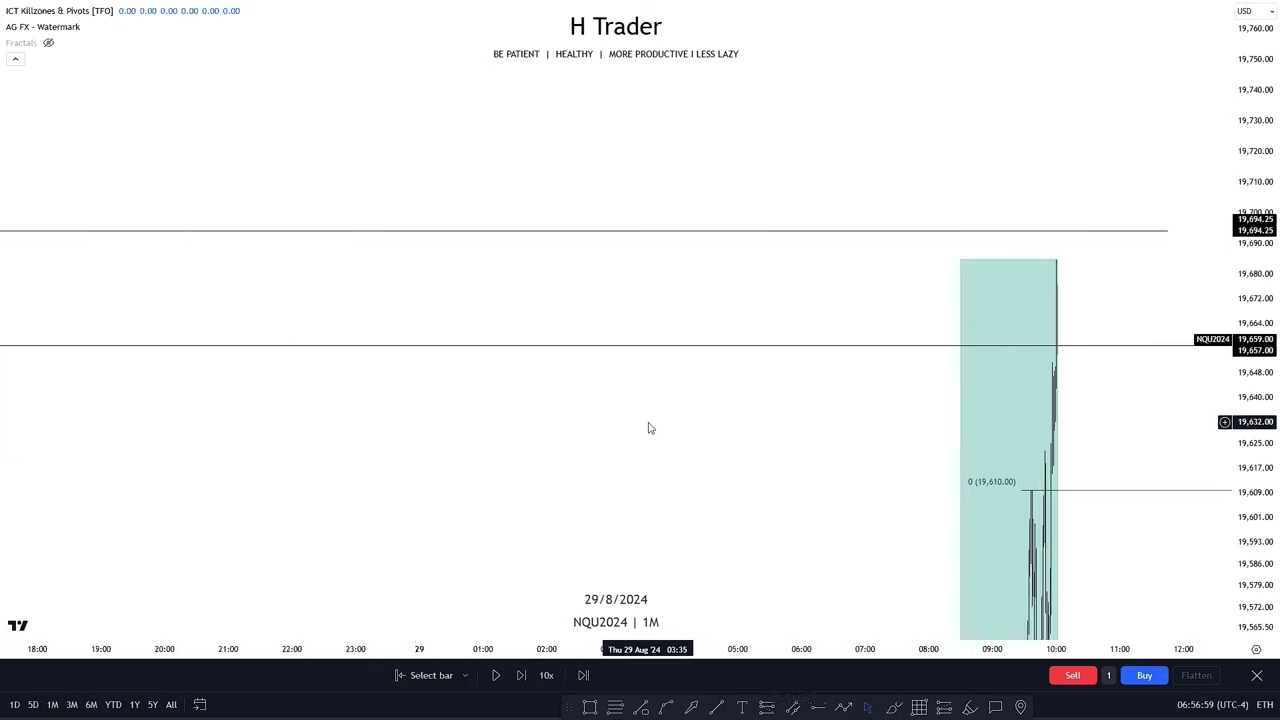
scroll(625, 430, up, 6)
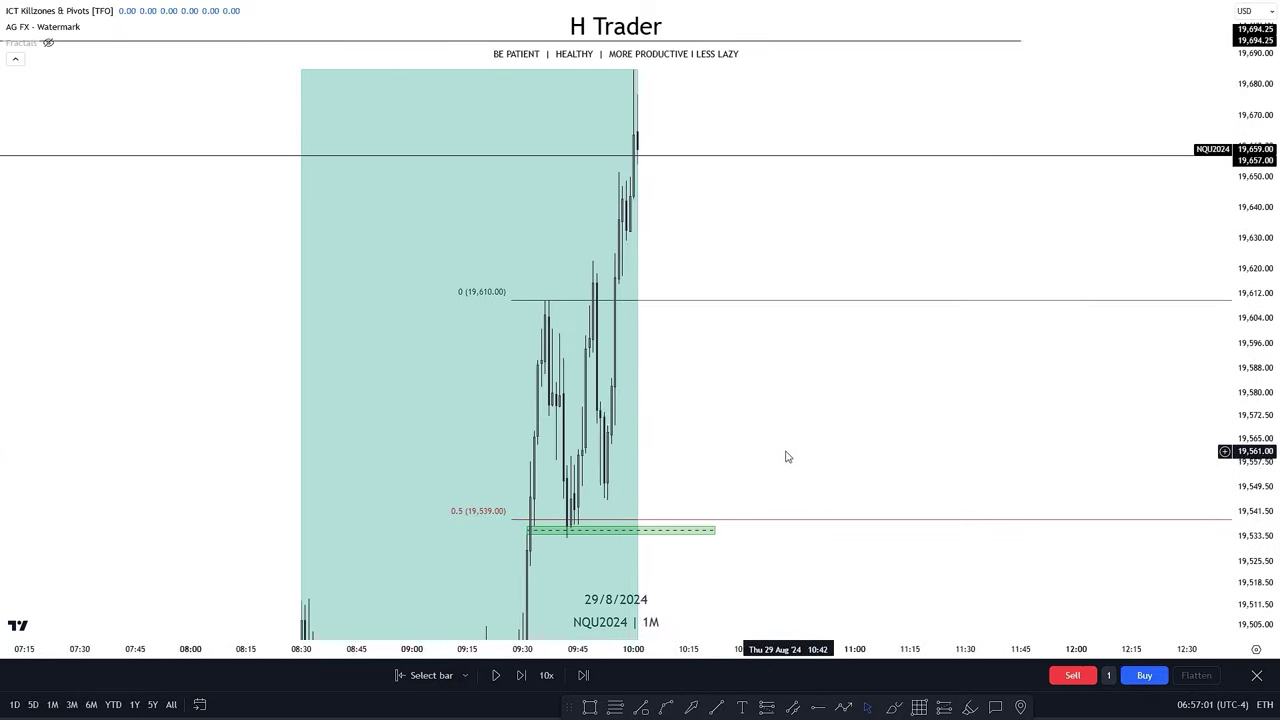
scroll(883, 286, up, 3)
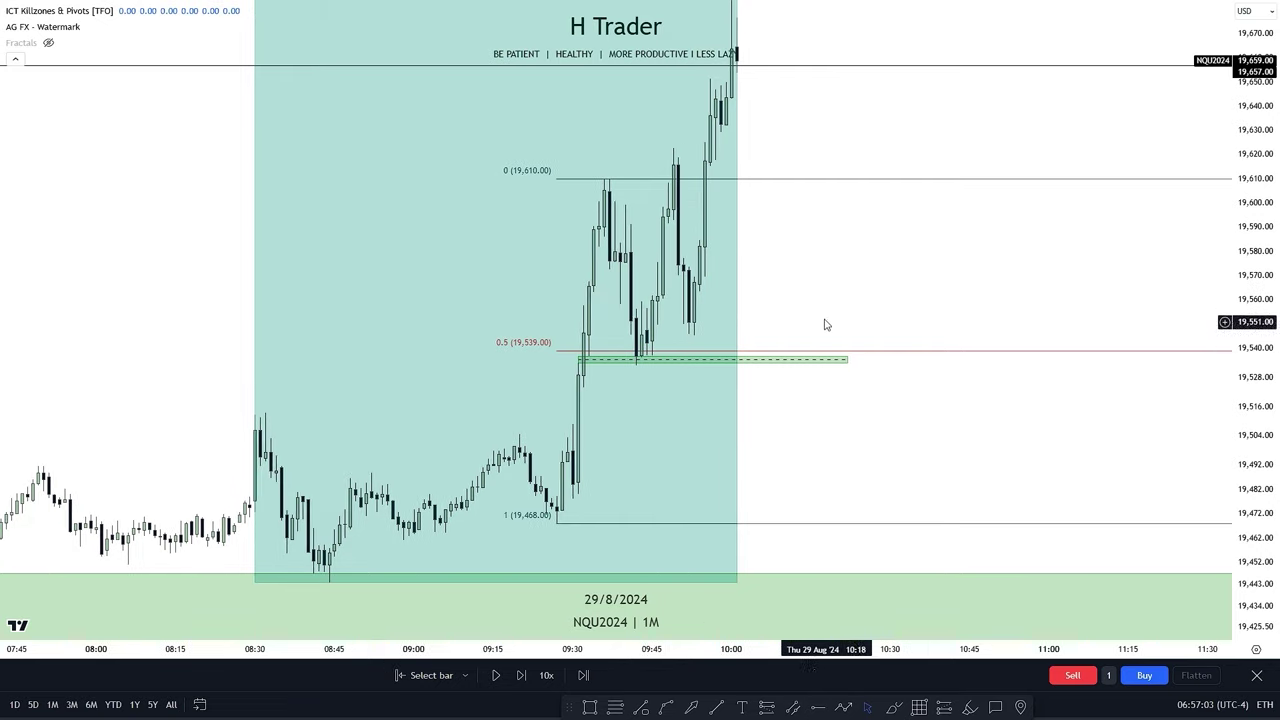